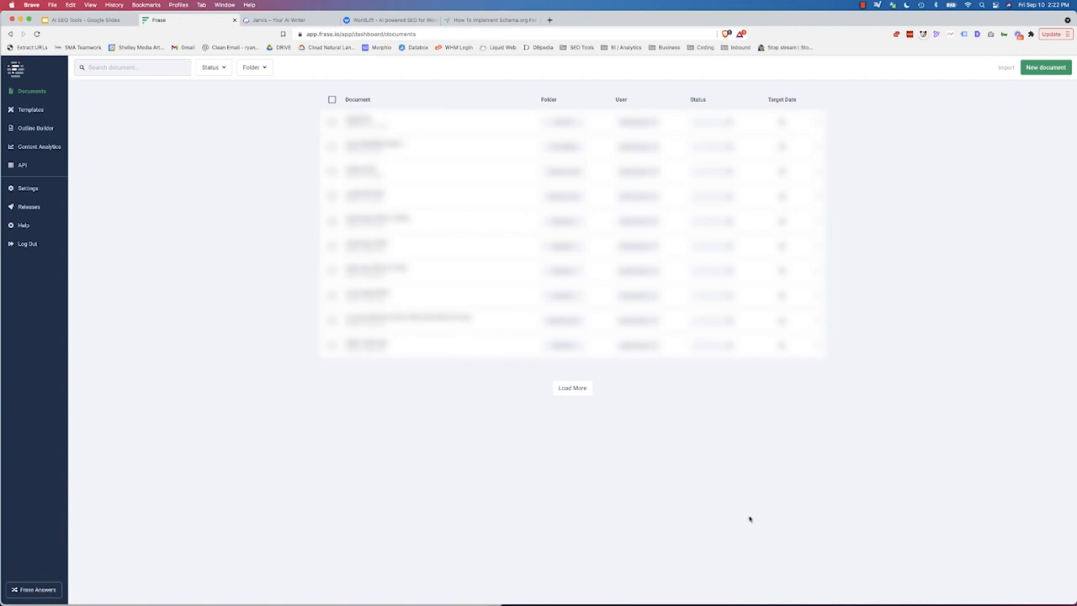
Step: Start a new document with "Mastering Structured Data", copied from the Simplified Search homepage's course heading, as the target search query
click(1045, 68)
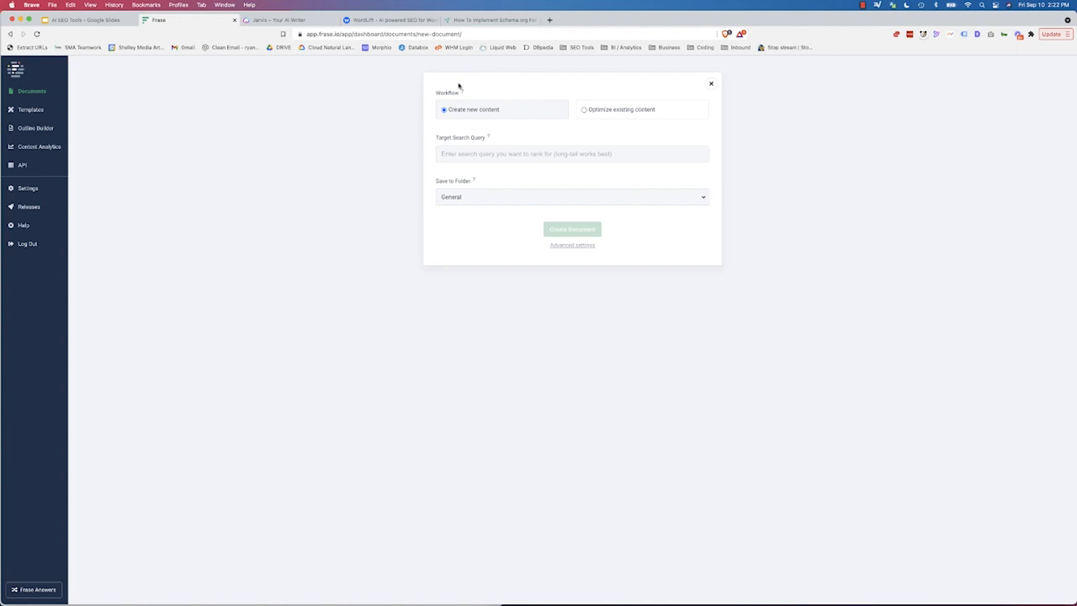
click(519, 21)
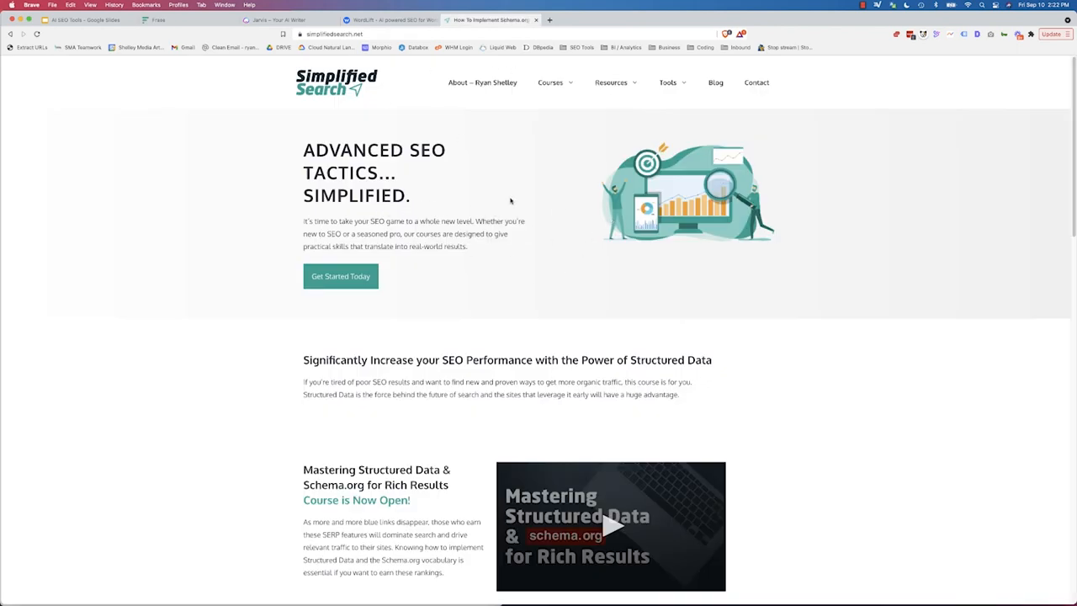
drag(303, 469, 440, 470)
key(super+c)
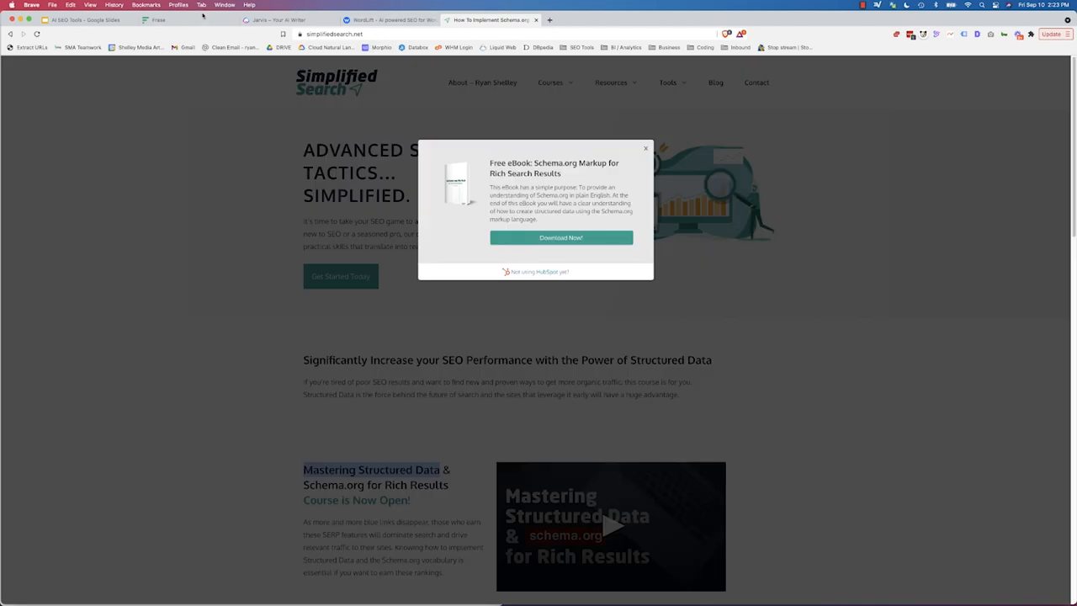
click(202, 19)
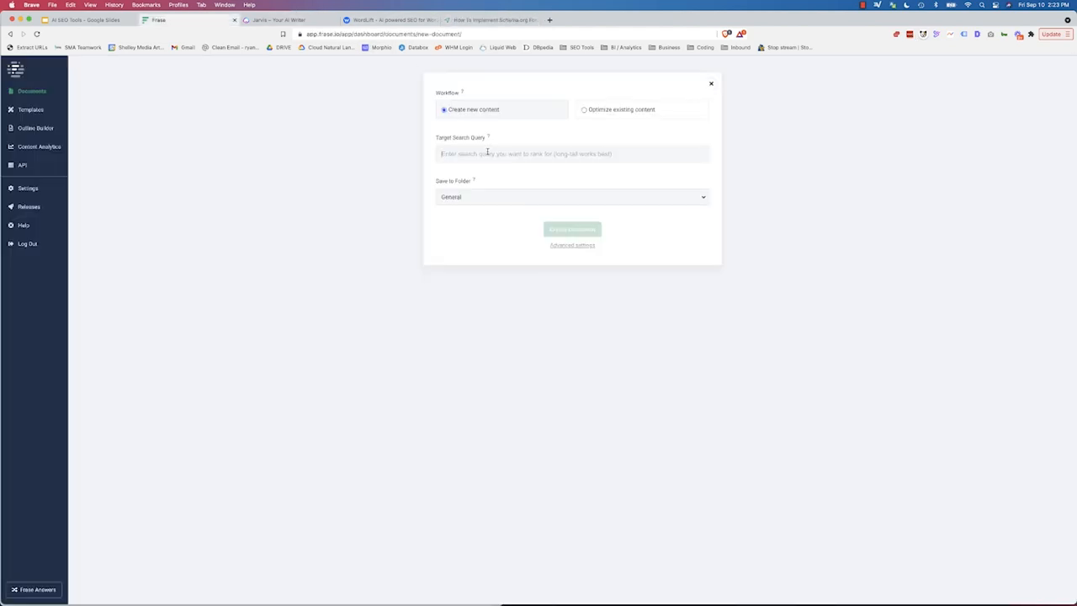
key(super+v)
Step: Choose a different folder to save the document in and create the document
click(494, 197)
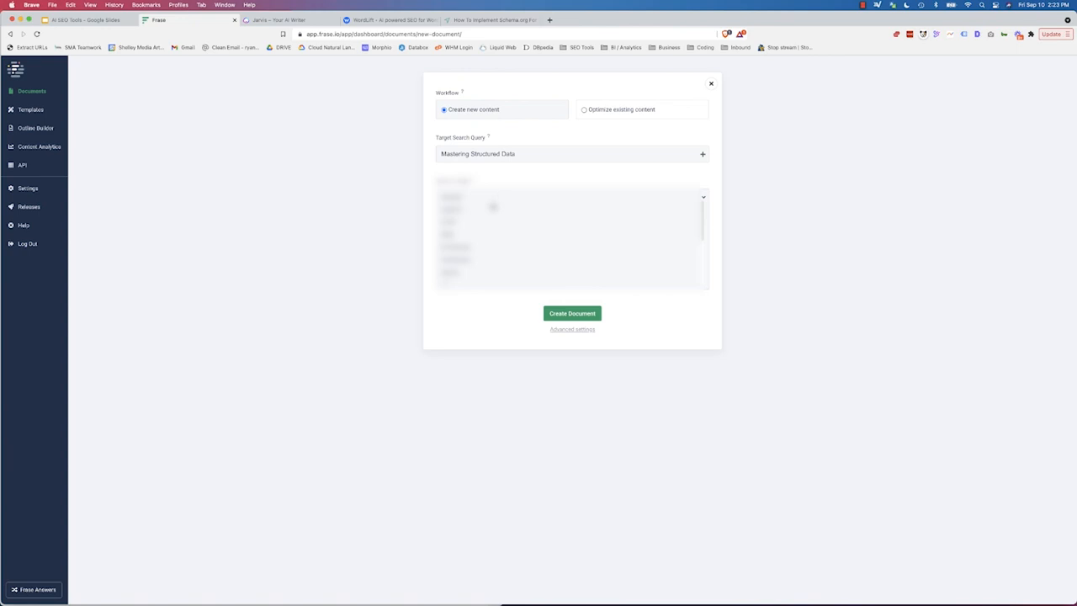
scroll(492, 210, down, 5)
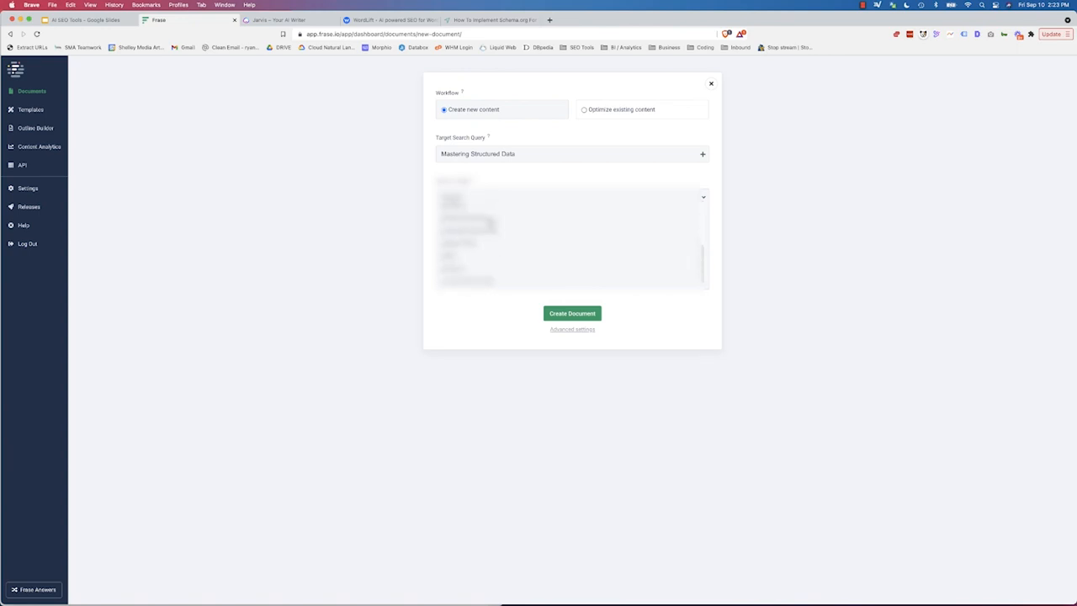
click(482, 219)
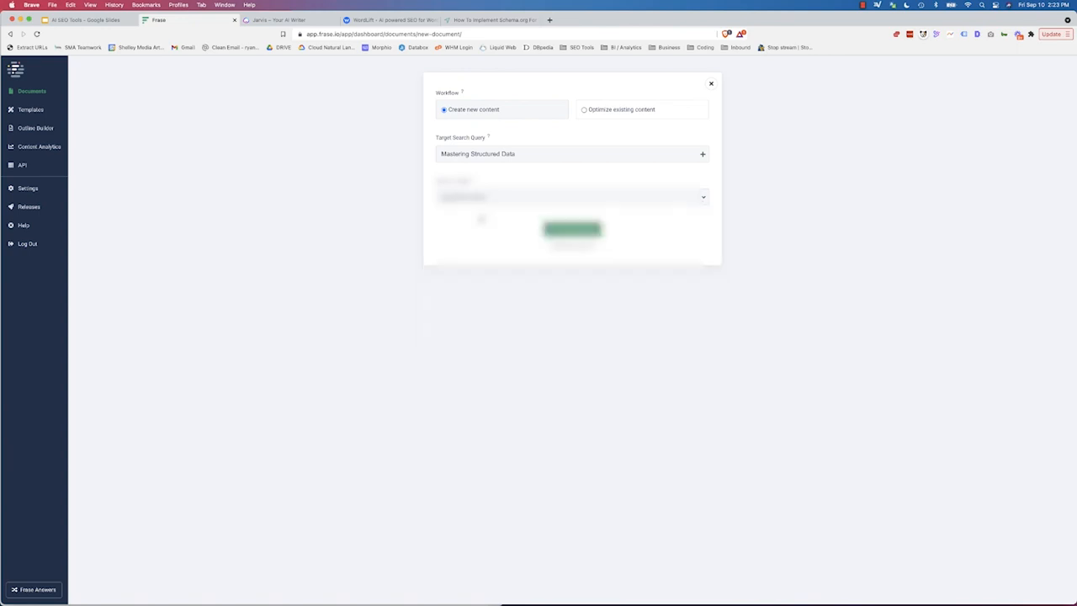
click(579, 230)
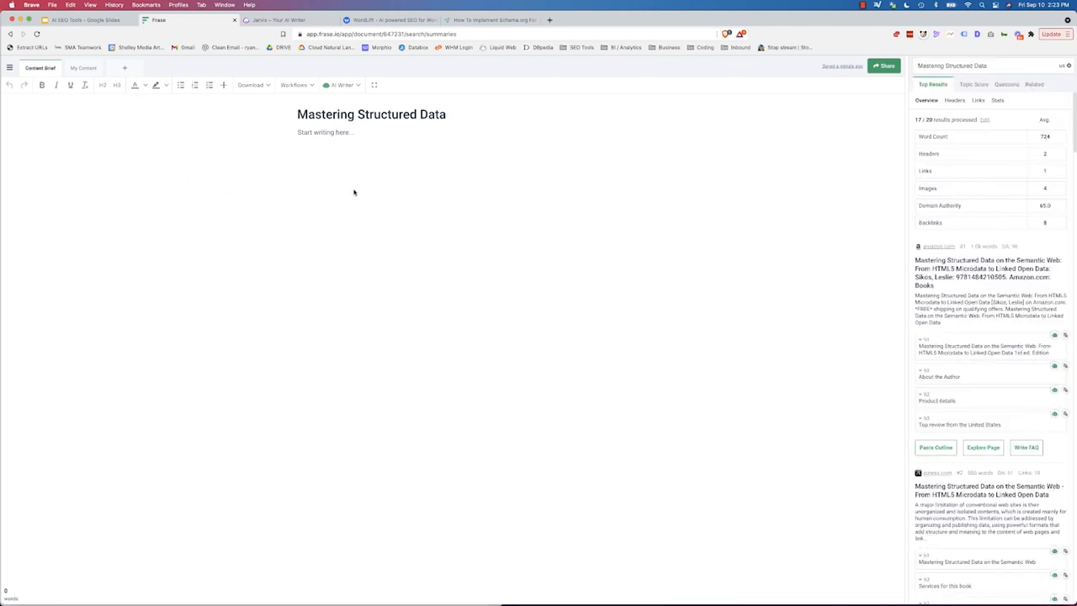
Step: View the document's My Content draft and return to the Content Brief
click(83, 68)
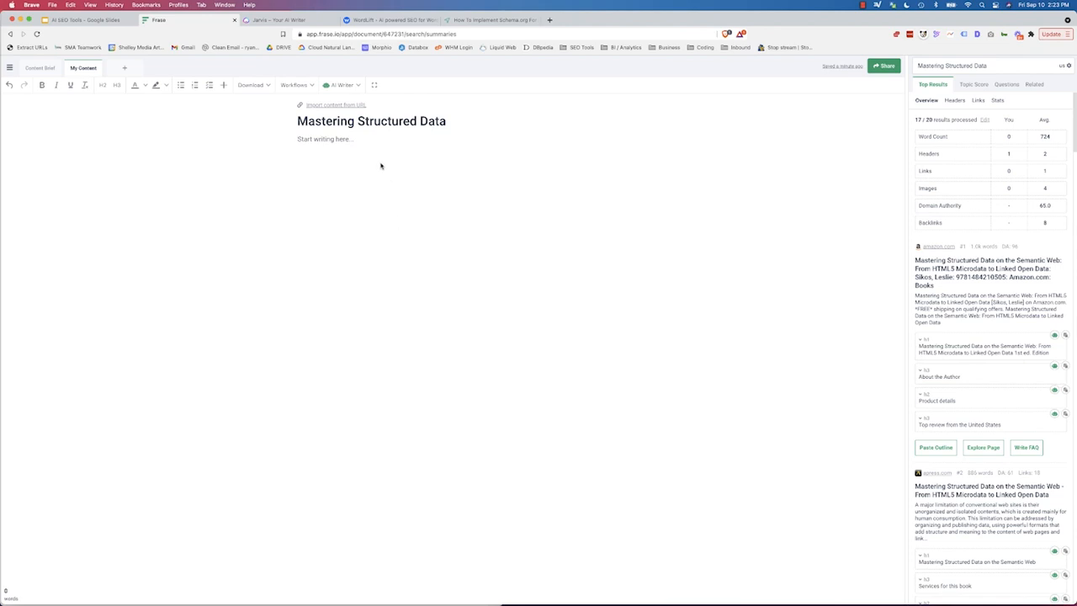
click(43, 68)
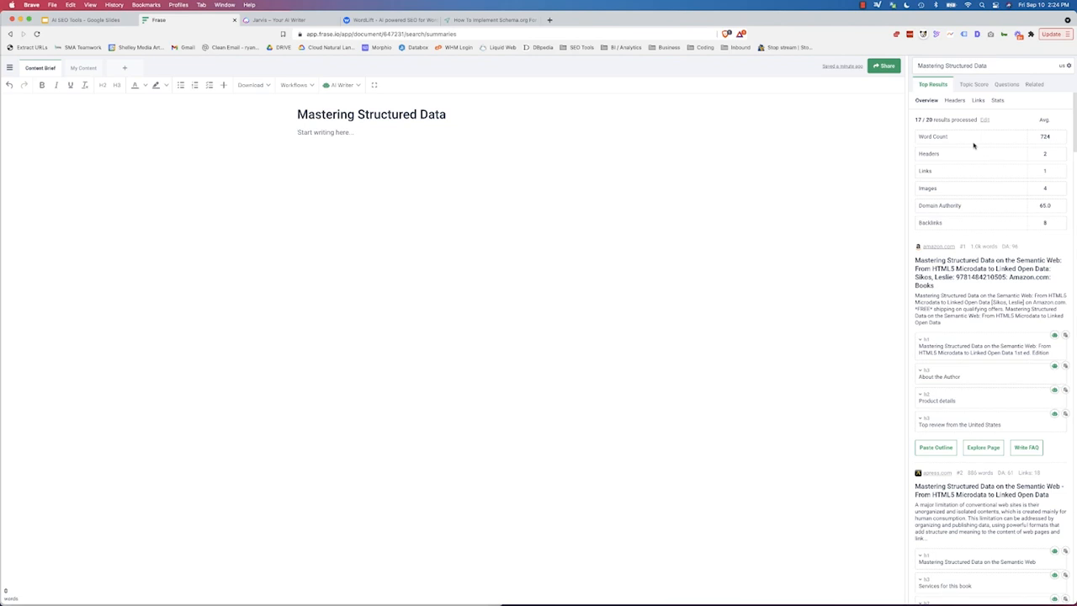
Step: Examine the averages across the top results, such as word count, headers, links, images, domain authority and backlinks, with the page enlarged
key(super+equal)
key(super+equal)
key(super+equal)
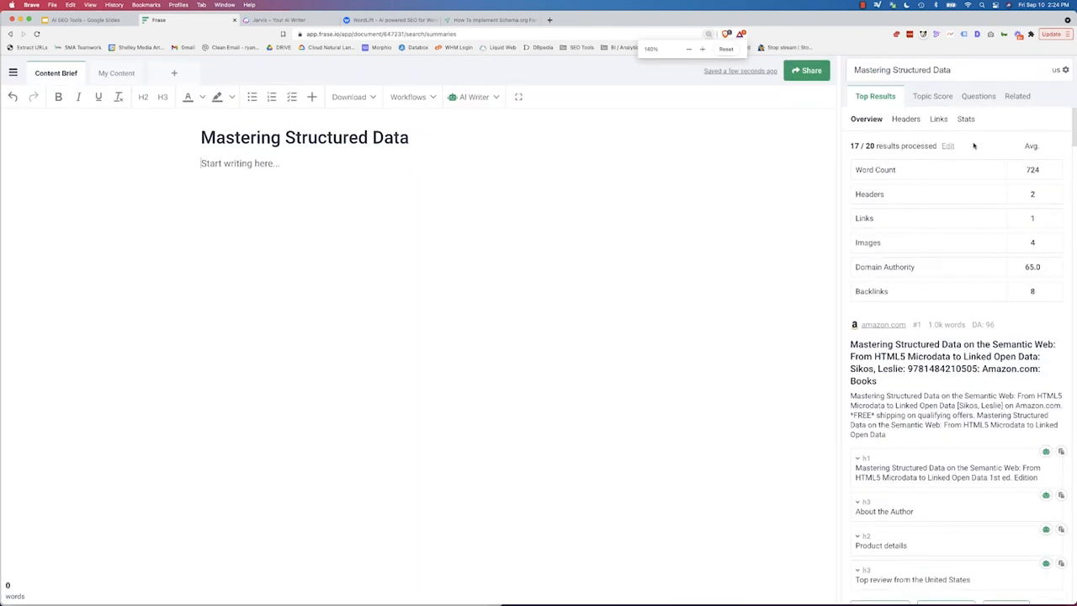
key(super+equal)
key(super+equal)
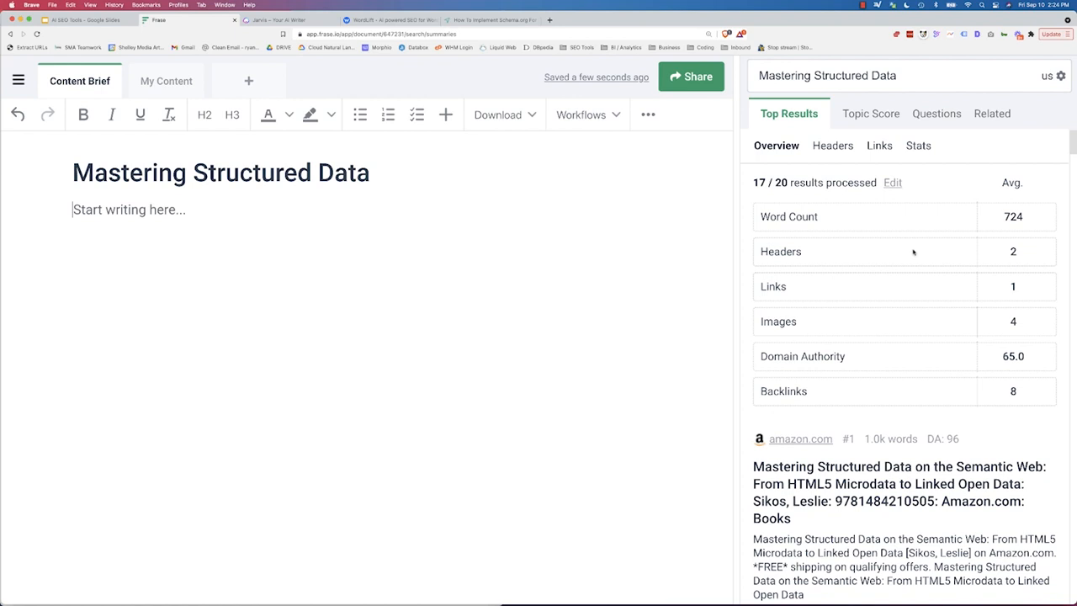
scroll(930, 248, down, 1)
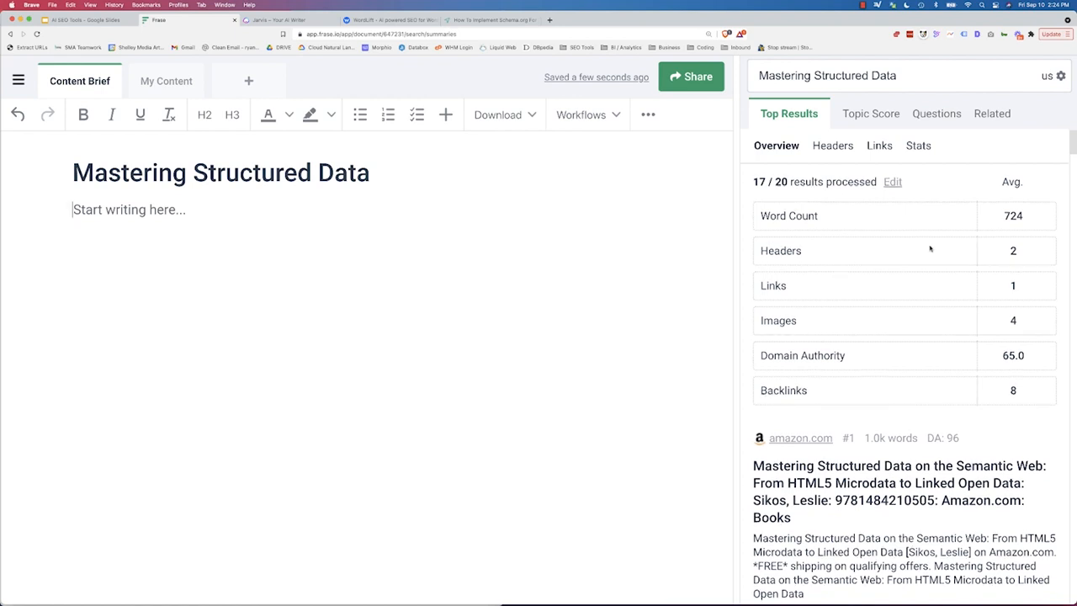
scroll(931, 248, down, 3)
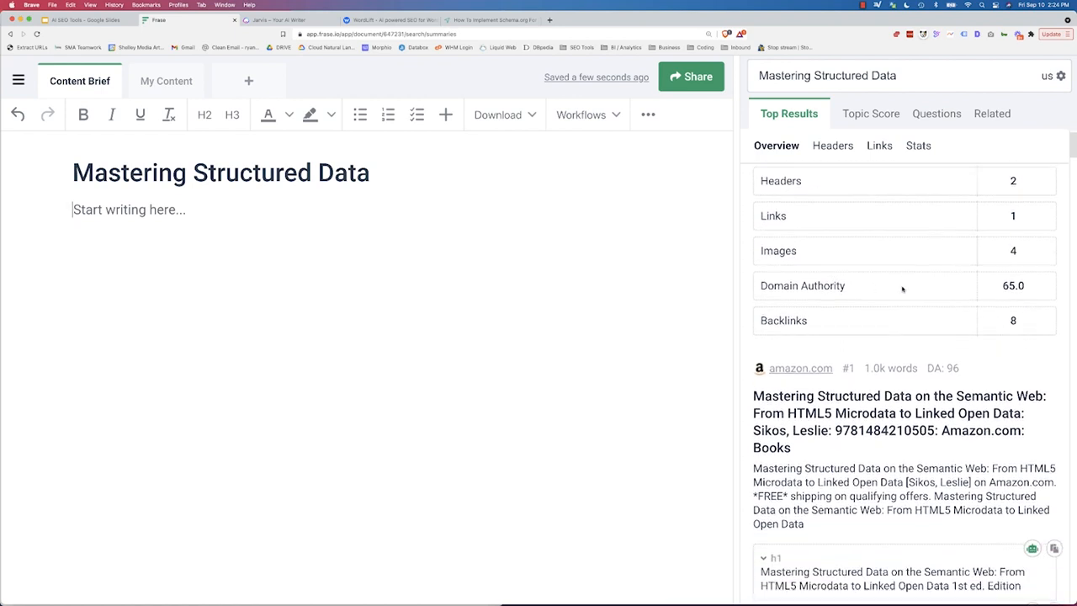
scroll(872, 286, down, 10)
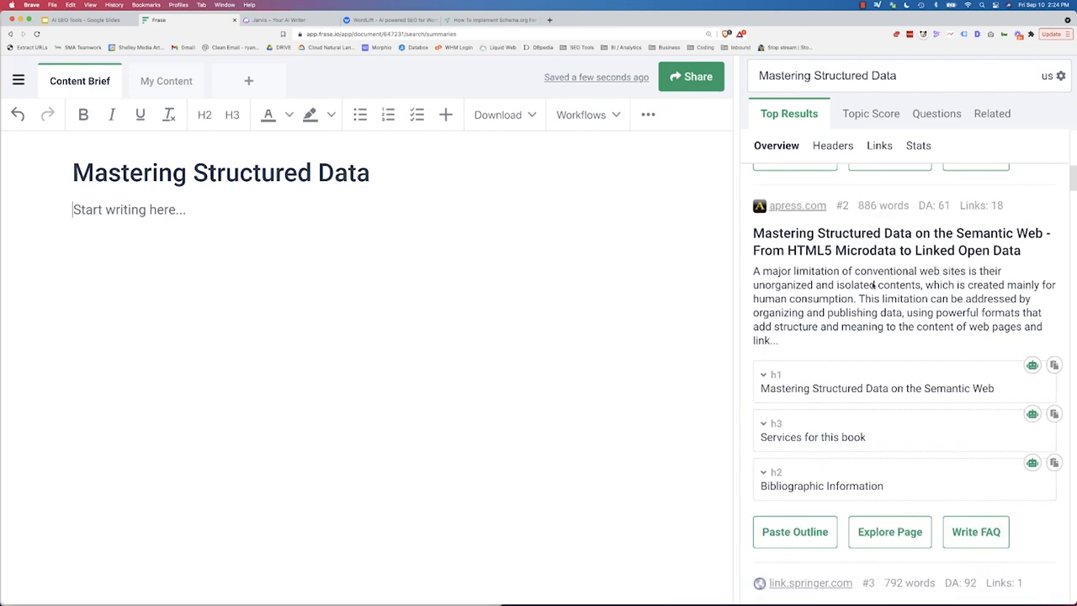
scroll(872, 286, up, 12)
scroll(873, 286, down, 5)
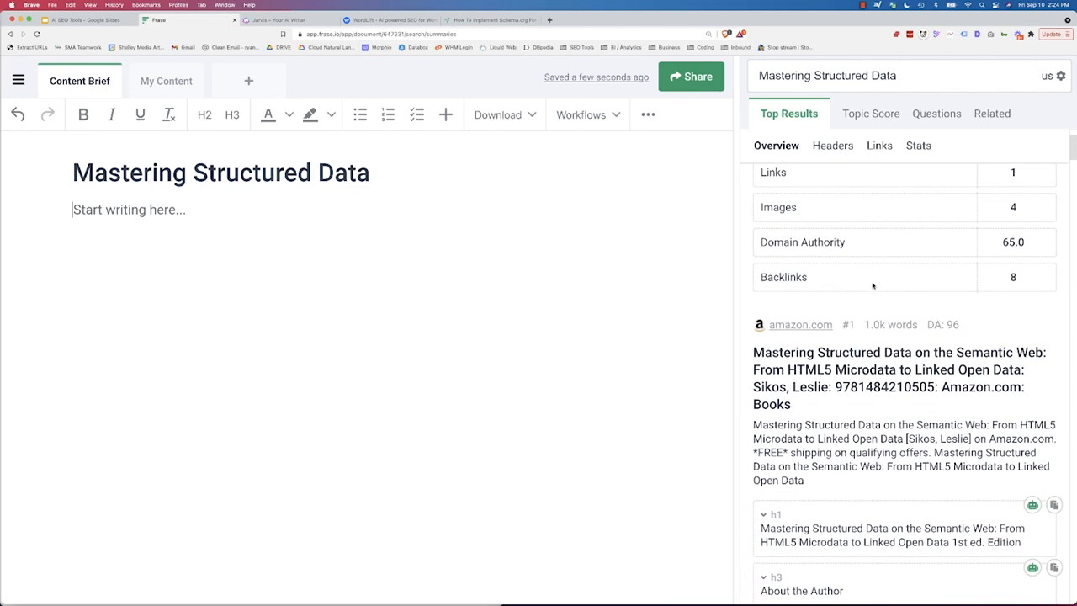
scroll(873, 287, down, 2)
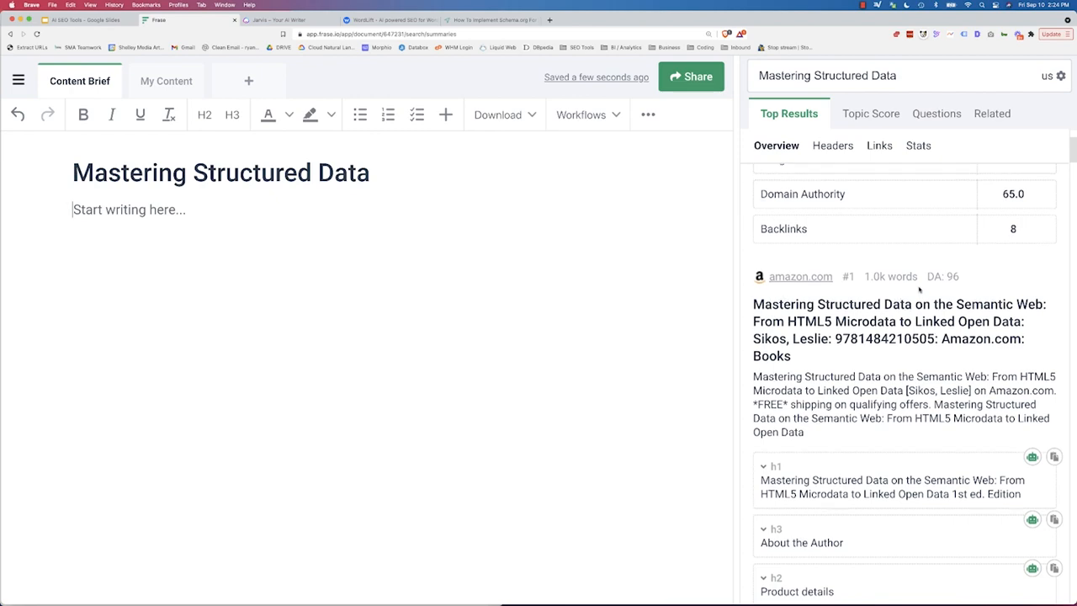
Step: Review the individual top-ranking pages' summaries and heading outlines, from amazon.com down to github.com
scroll(918, 290, down, 2)
scroll(918, 289, down, 7)
scroll(918, 287, down, 1)
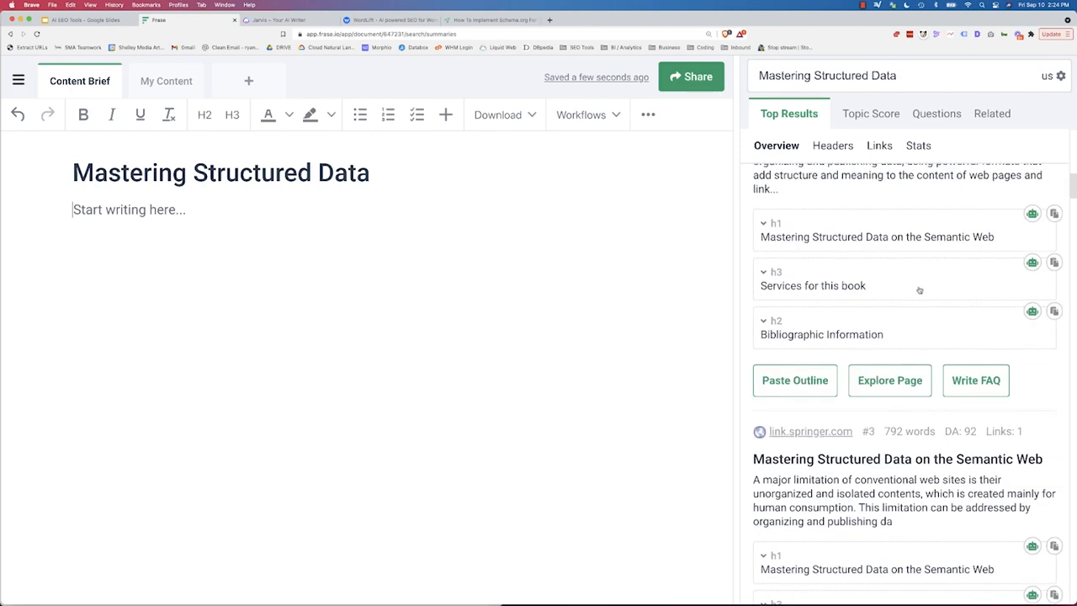
scroll(918, 287, up, 5)
scroll(919, 289, down, 5)
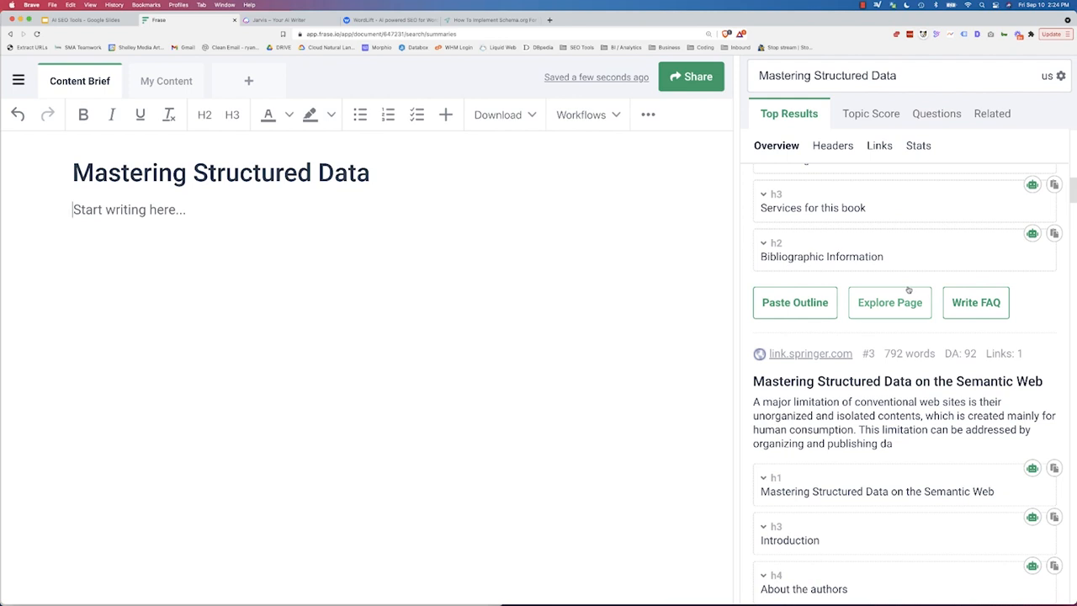
scroll(908, 289, down, 6)
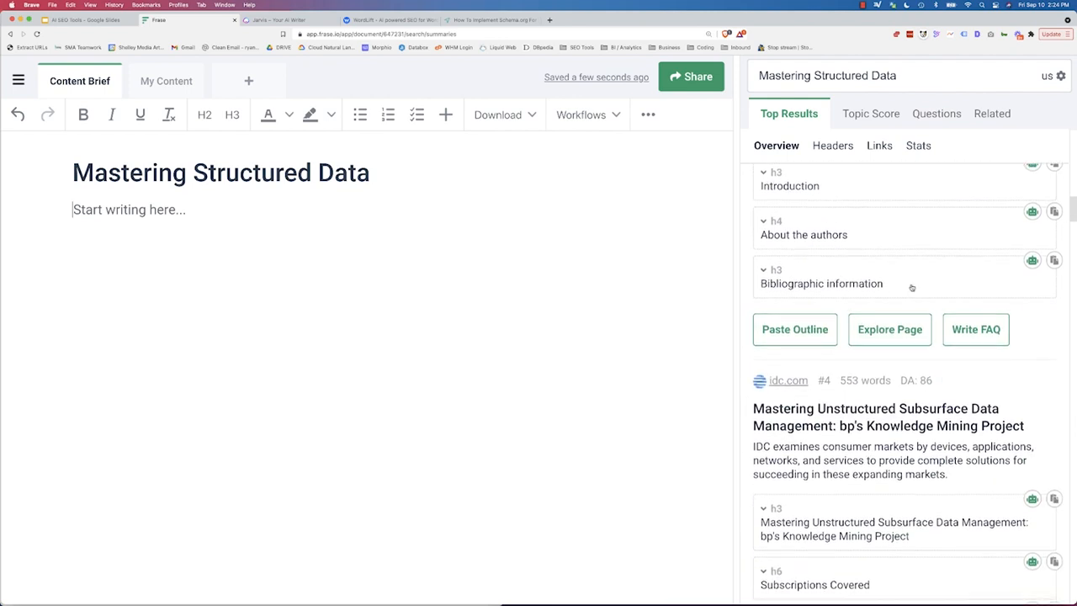
scroll(911, 288, down, 2)
scroll(912, 288, down, 9)
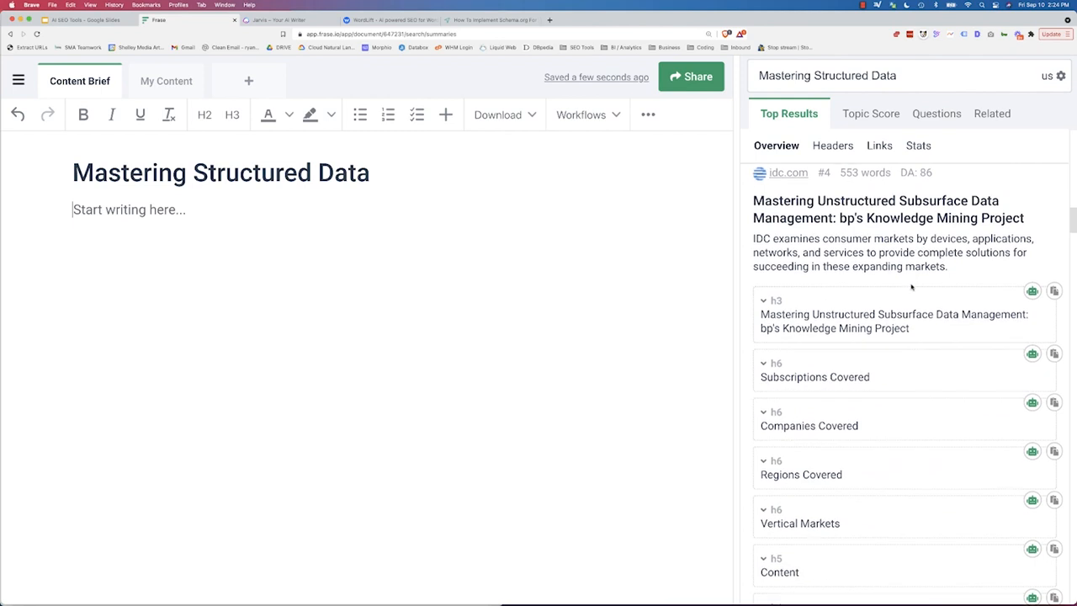
scroll(912, 287, down, 2)
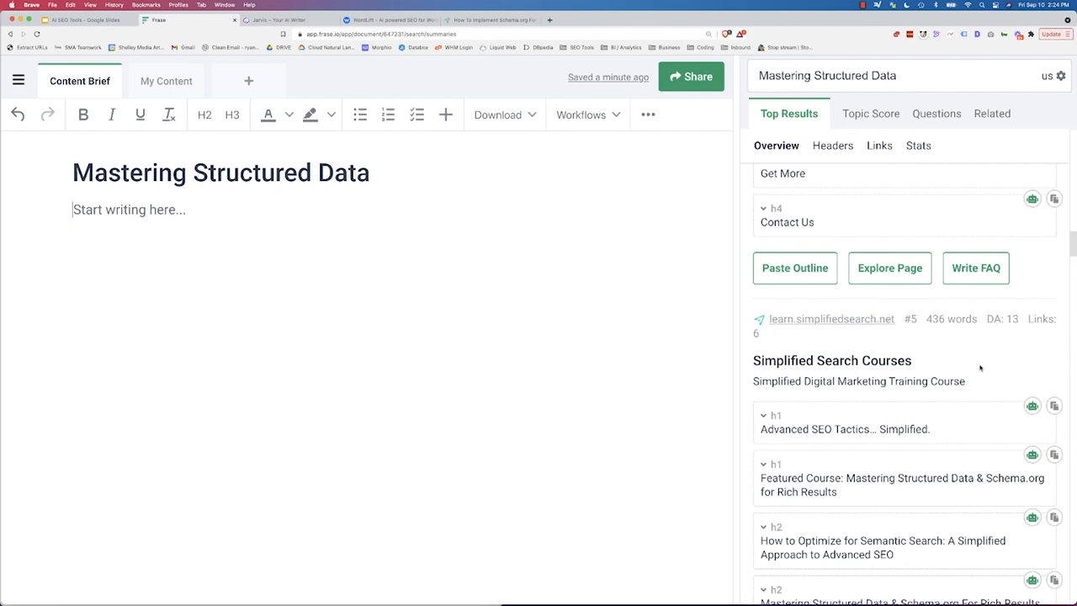
scroll(924, 323, down, 10)
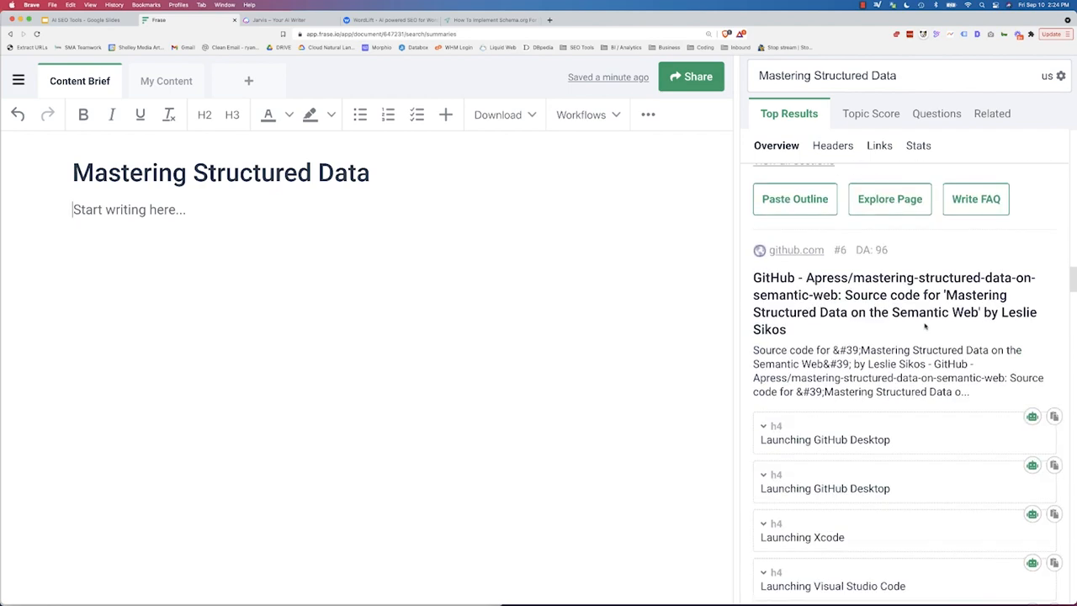
scroll(924, 325, up, 15)
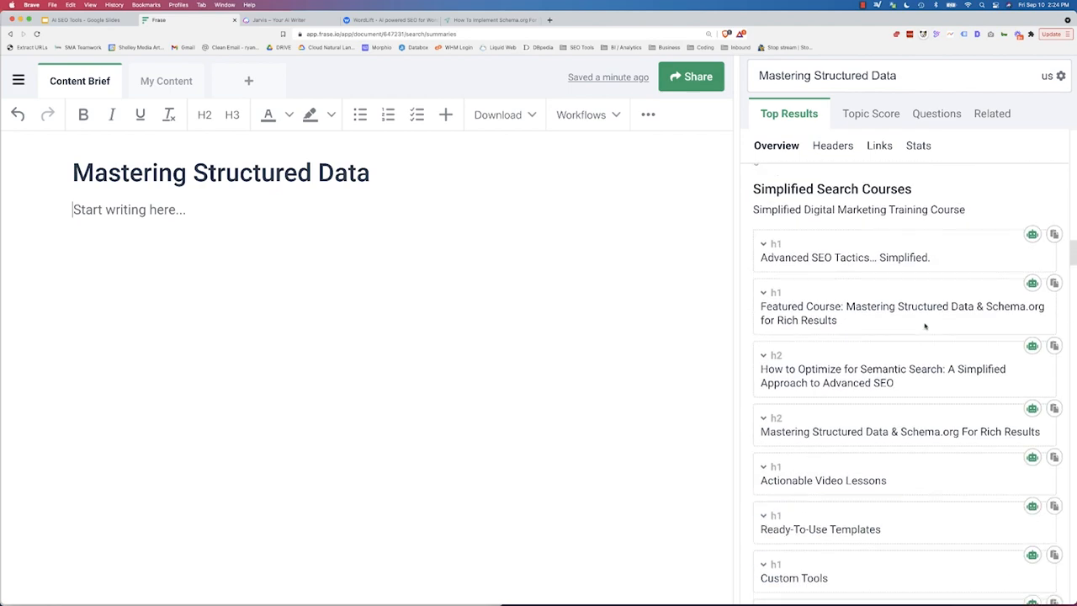
scroll(924, 326, up, 2)
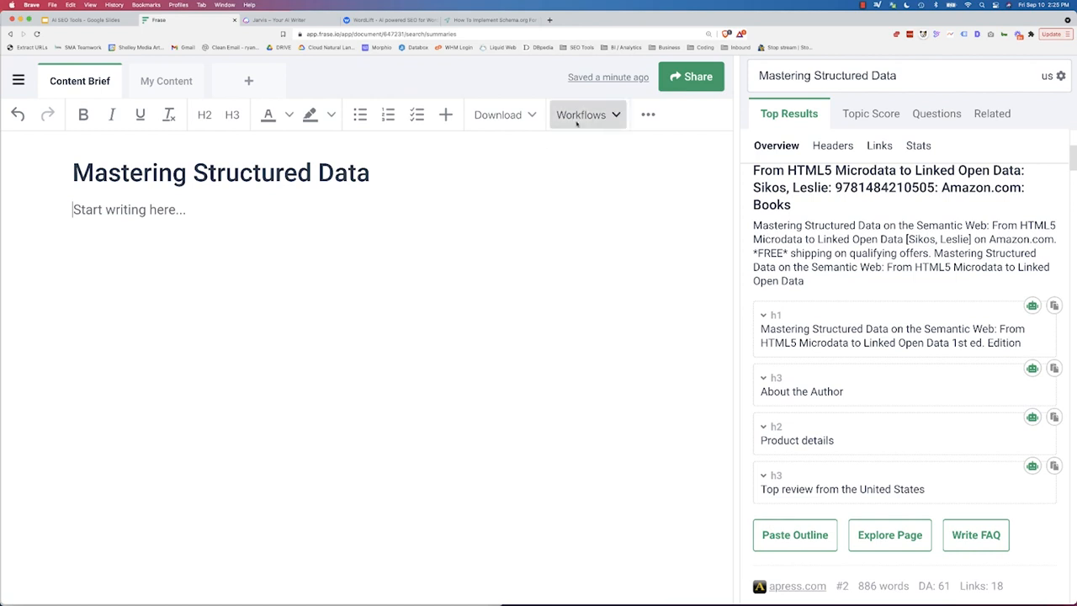
Step: Automate the content brief with Topics, Headers, Questions, Statistics and Hyperlinks added to the included sections, and insert it into the editor
click(616, 116)
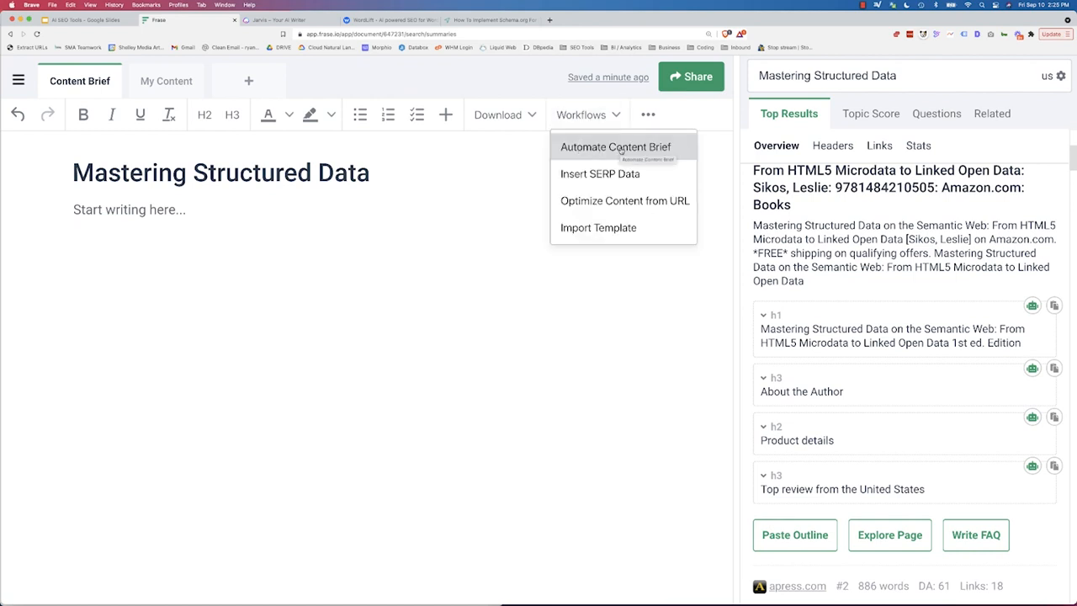
mouse_move(613, 174)
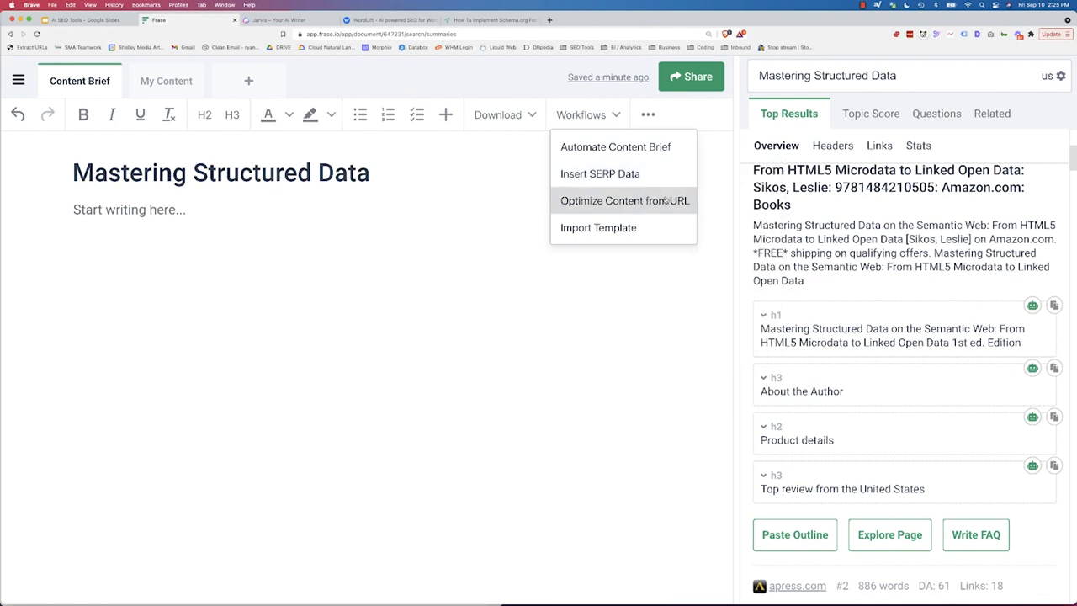
click(622, 147)
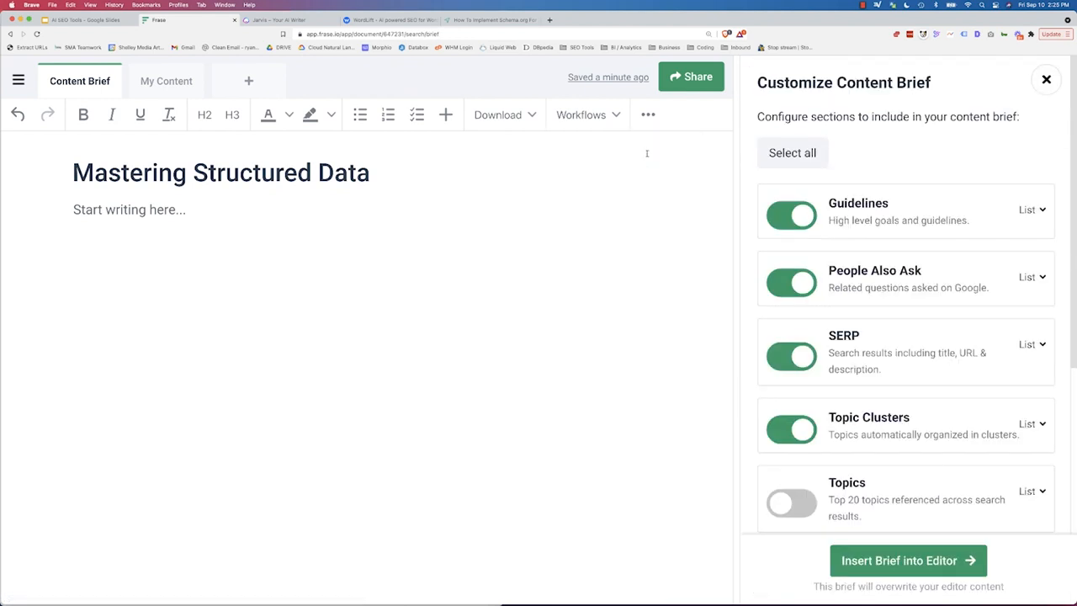
scroll(829, 241, down, 1)
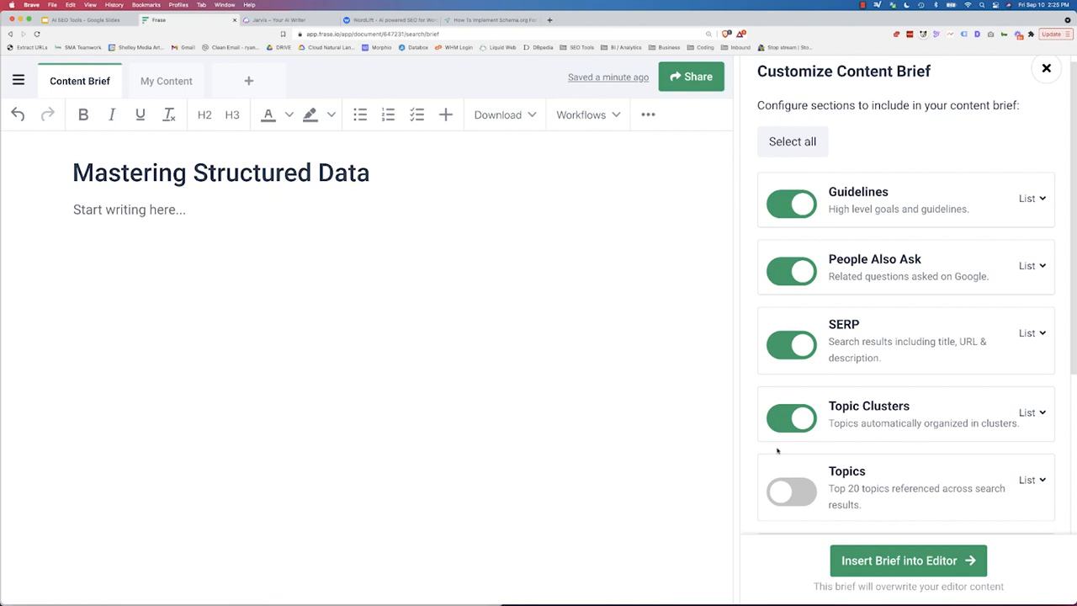
click(787, 487)
scroll(819, 393, down, 4)
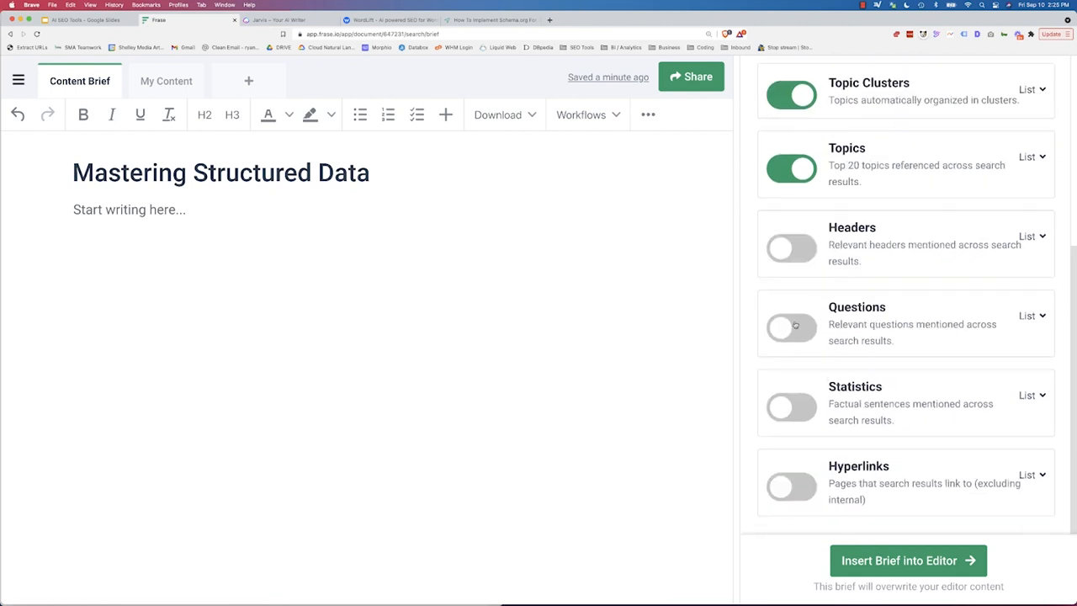
click(806, 245)
click(796, 324)
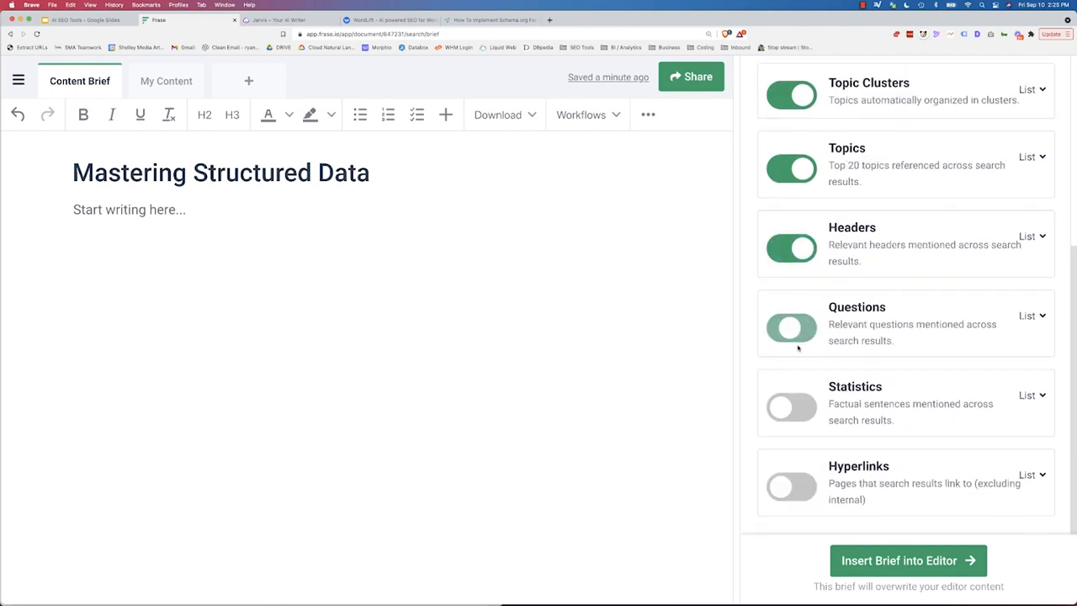
click(795, 411)
scroll(795, 410, down, 2)
click(797, 412)
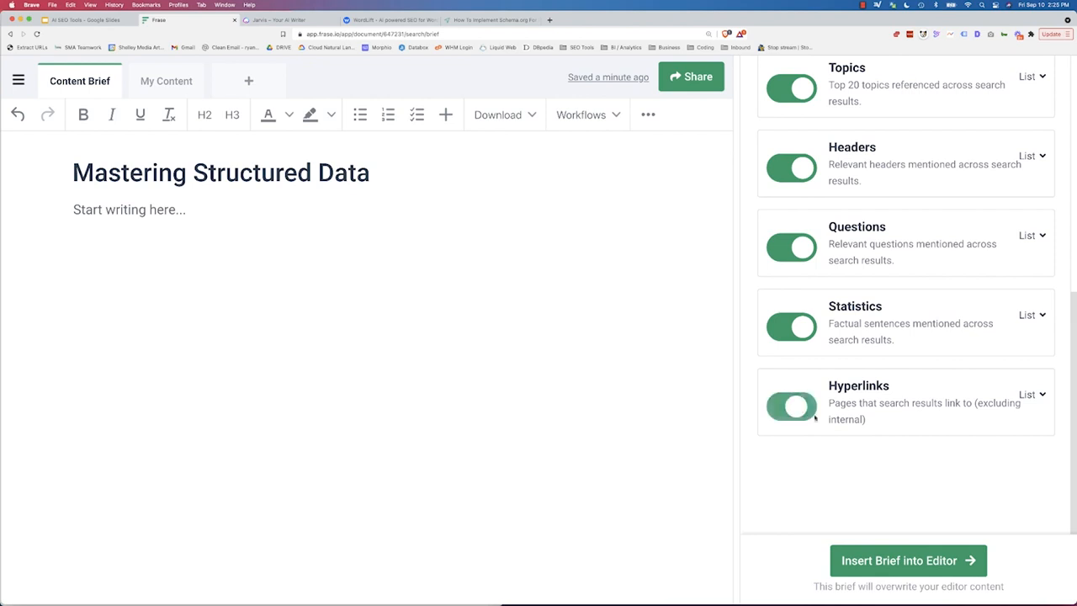
click(899, 564)
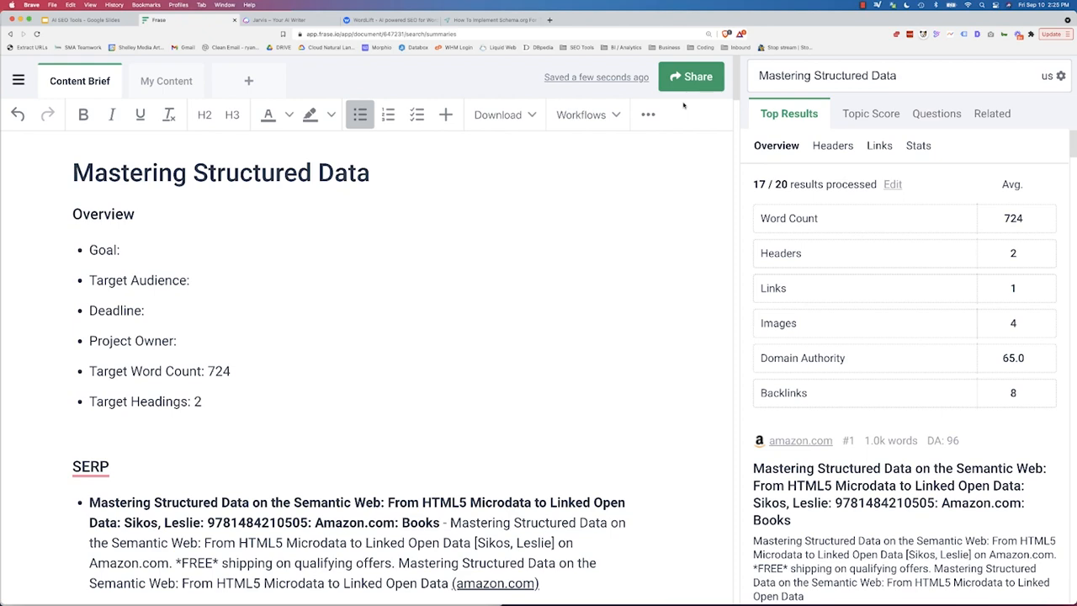
Step: Reset the page zoom and review the generated brief's Overview and SERP summaries down to the Topic Clusters
key(super+0)
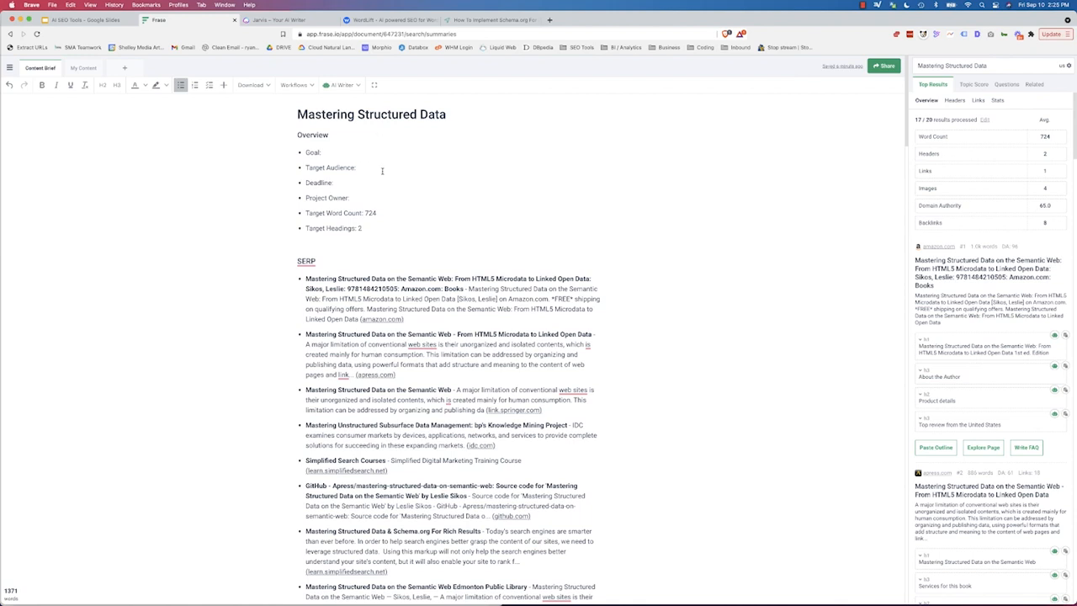
scroll(526, 385, down, 1)
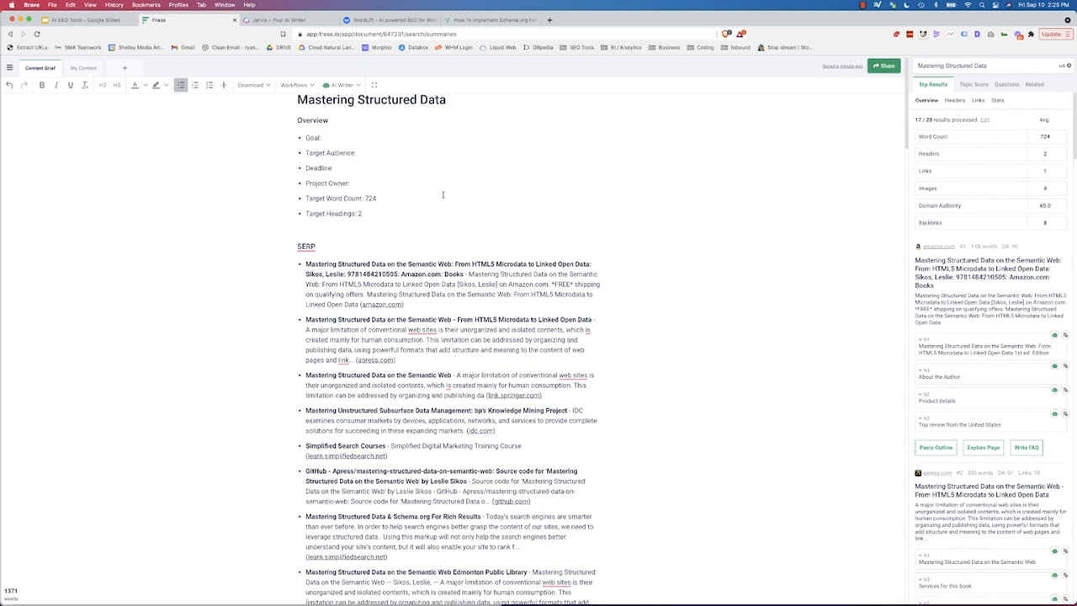
scroll(448, 195, down, 4)
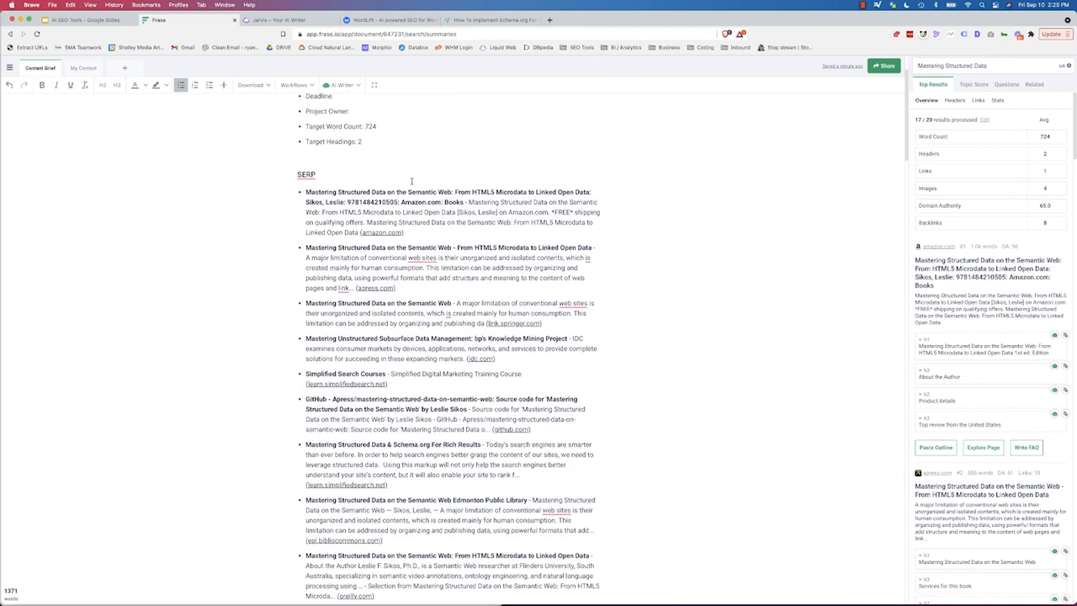
scroll(412, 181, down, 5)
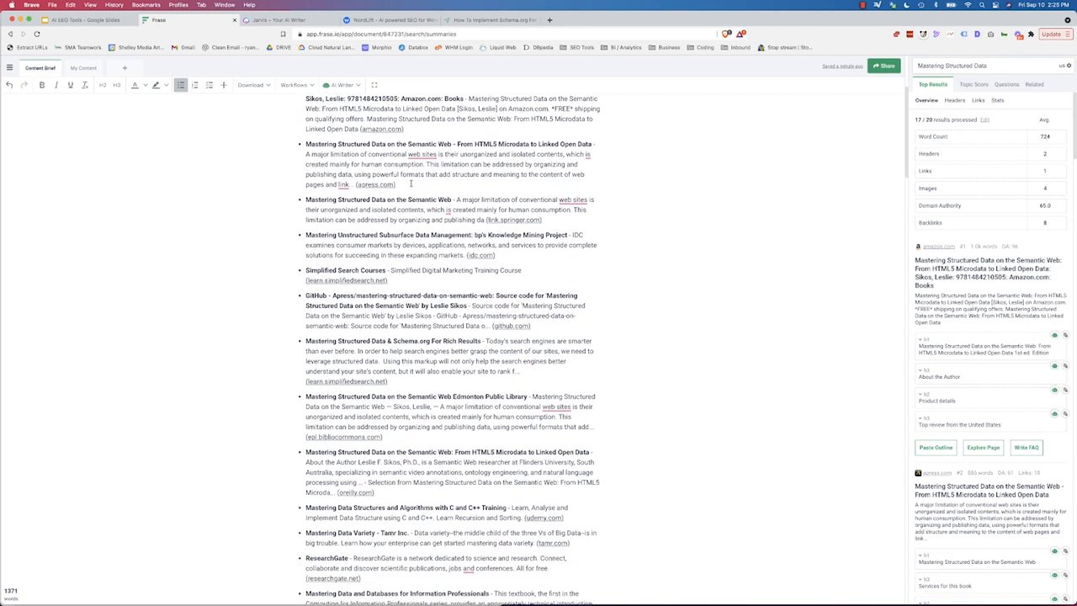
scroll(412, 184, down, 20)
scroll(411, 184, down, 3)
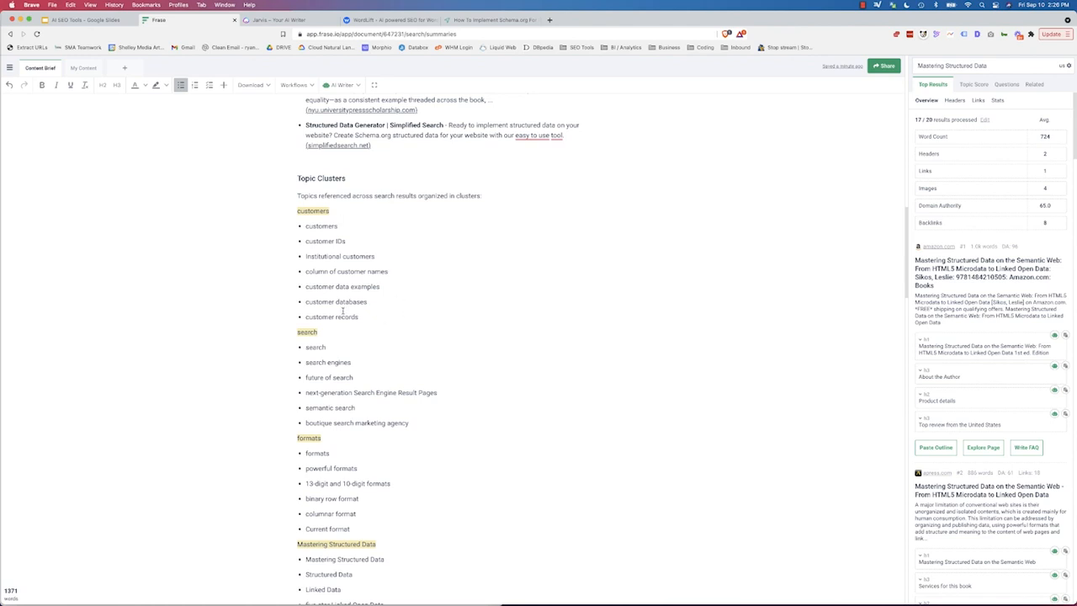
Step: Examine the brief's Topic Clusters and Top 20 Topics lists
scroll(337, 267, down, 1)
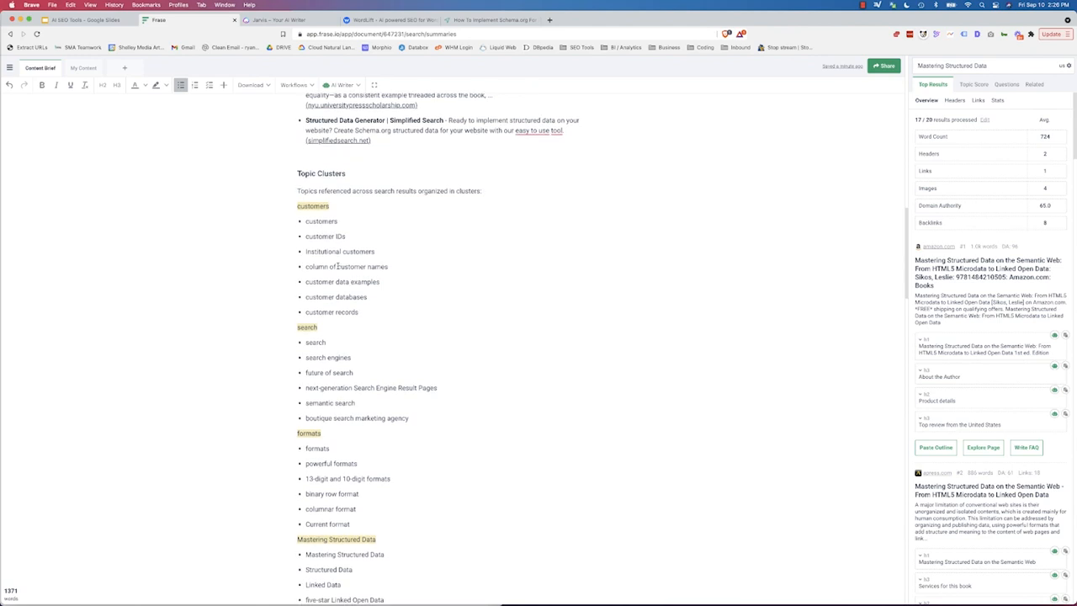
scroll(338, 266, down, 5)
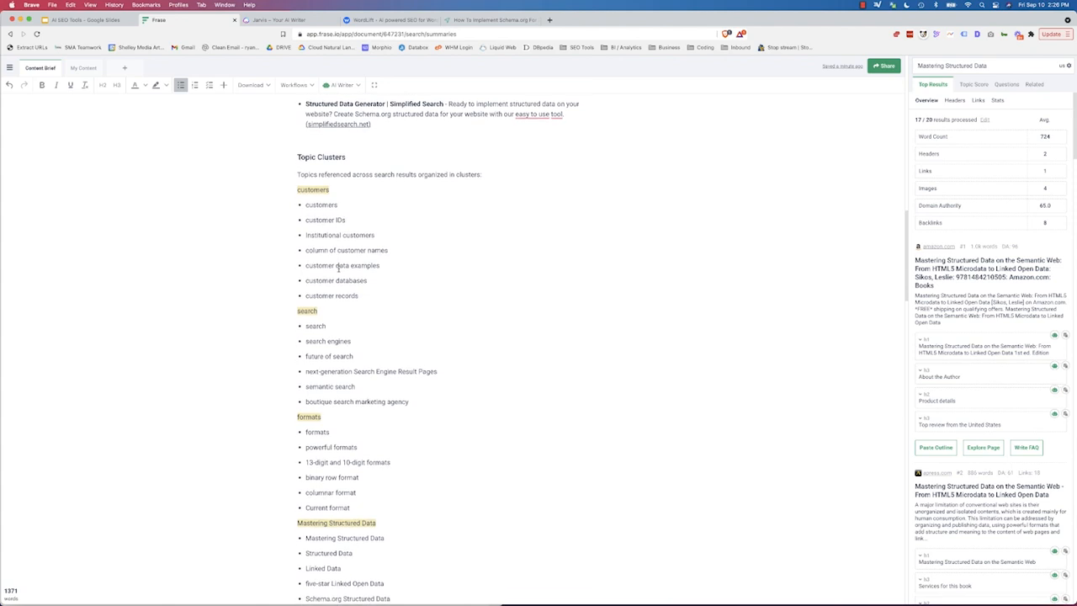
scroll(305, 295, down, 7)
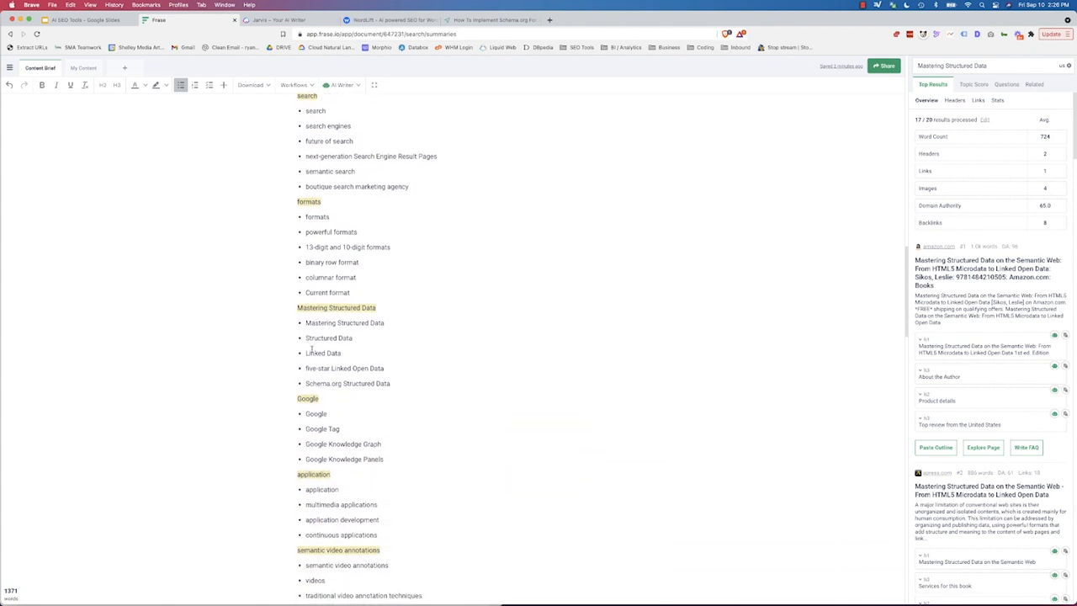
scroll(346, 337, down, 7)
scroll(346, 337, down, 9)
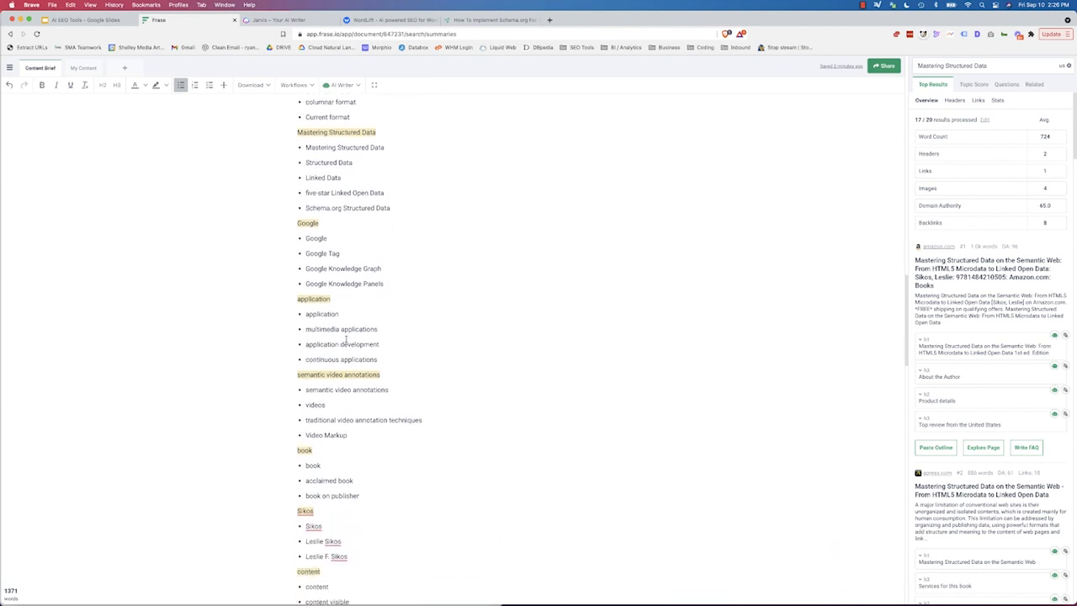
scroll(332, 335, down, 6)
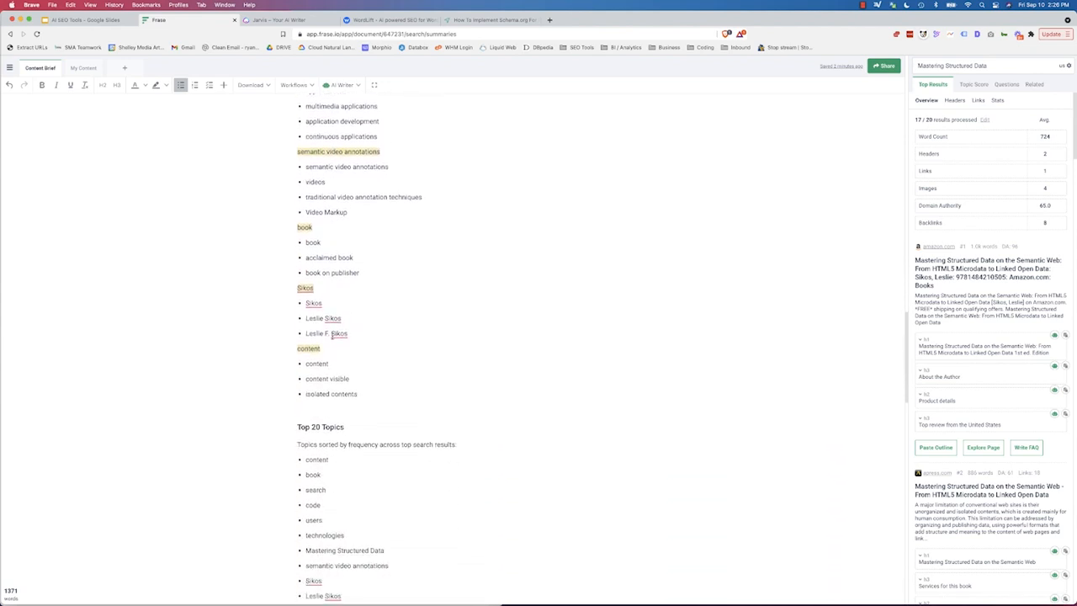
scroll(395, 210, down, 10)
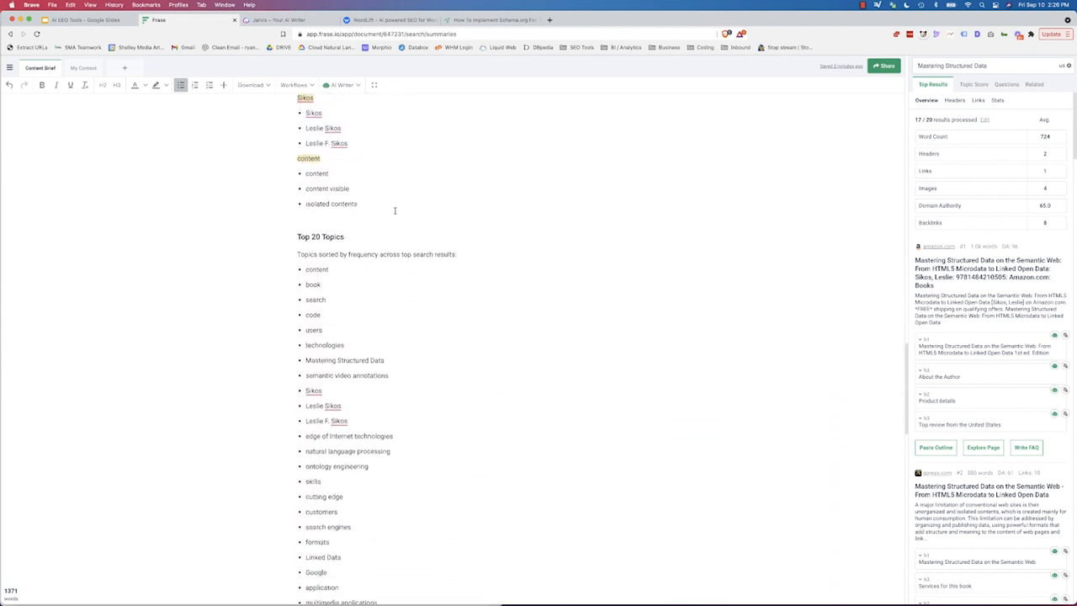
scroll(362, 211, down, 4)
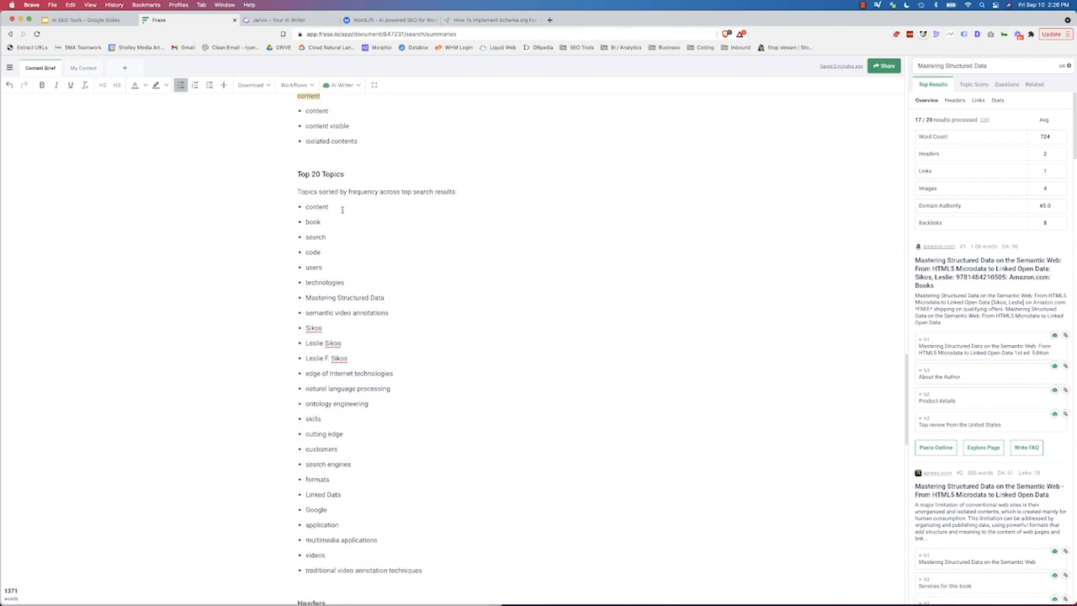
Step: Review the brief's Headers and Questions sections and check the People Also Ask questions for the query
scroll(340, 208, down, 14)
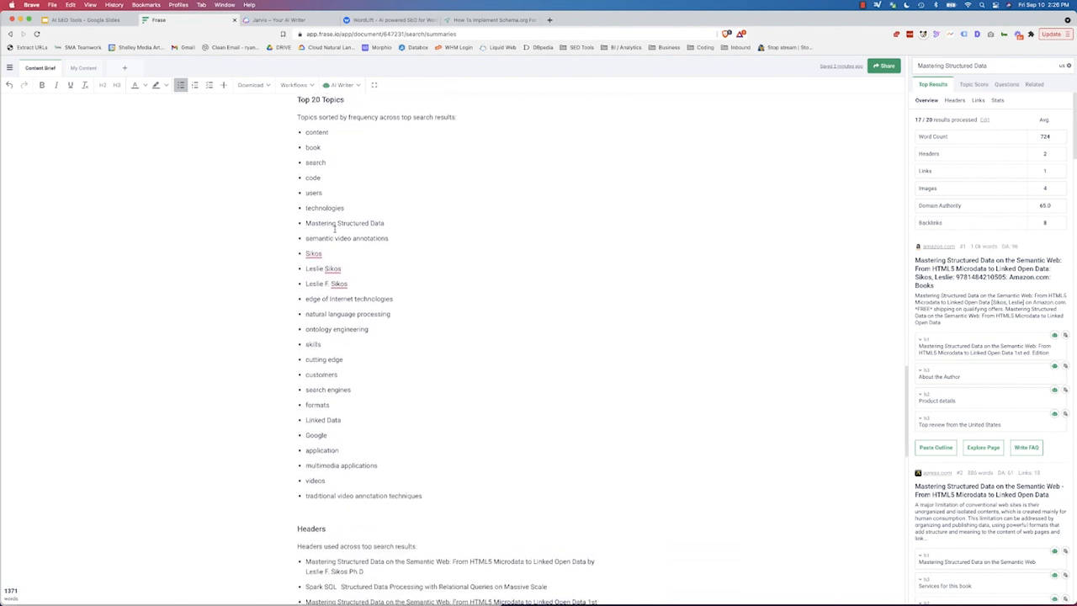
scroll(341, 218, down, 4)
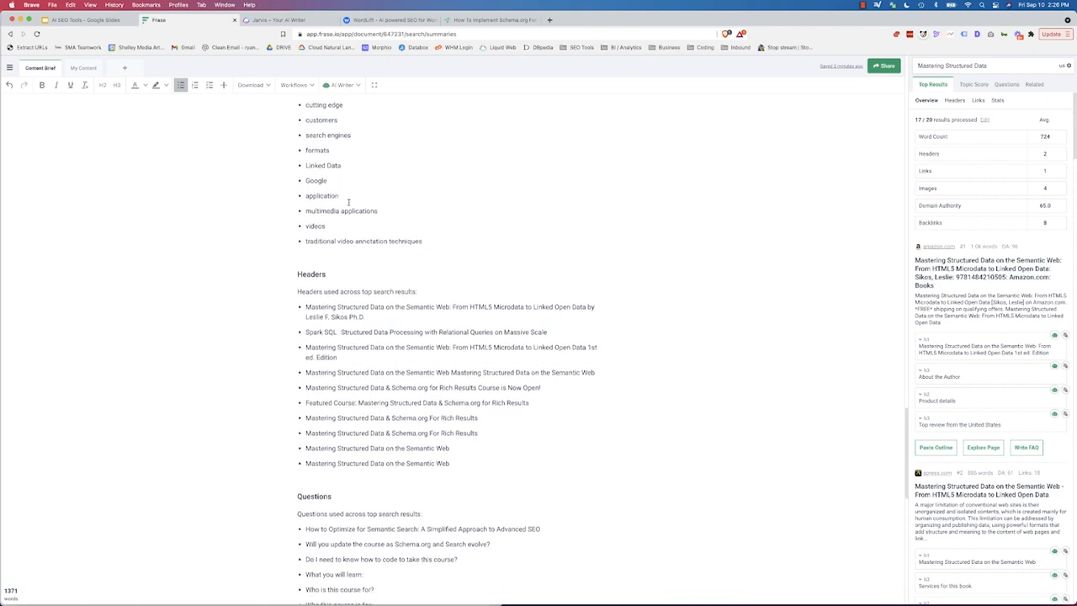
scroll(349, 204, down, 1)
scroll(348, 207, down, 7)
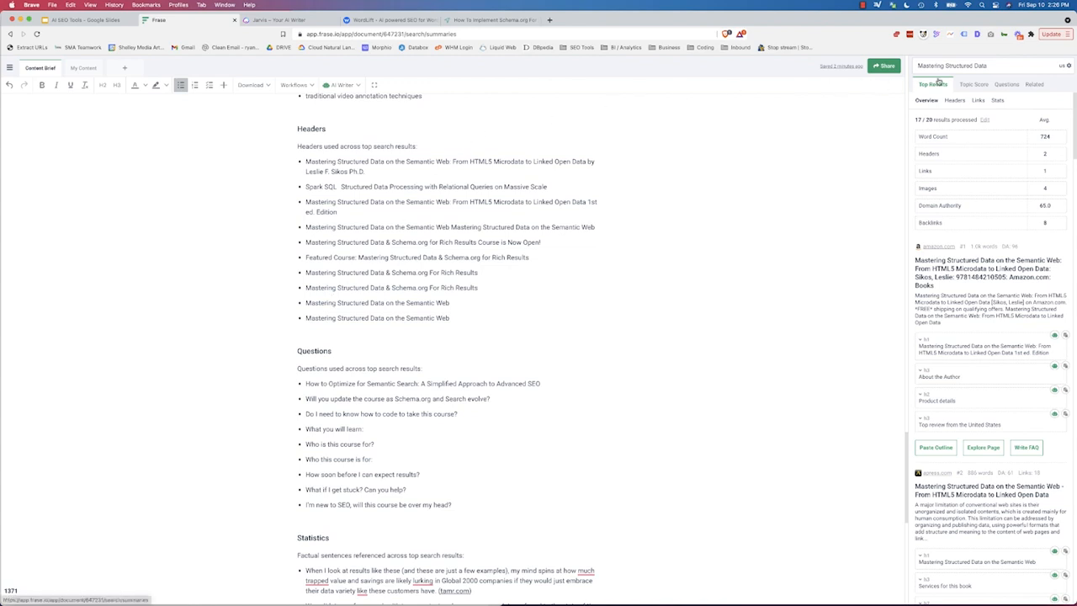
click(999, 85)
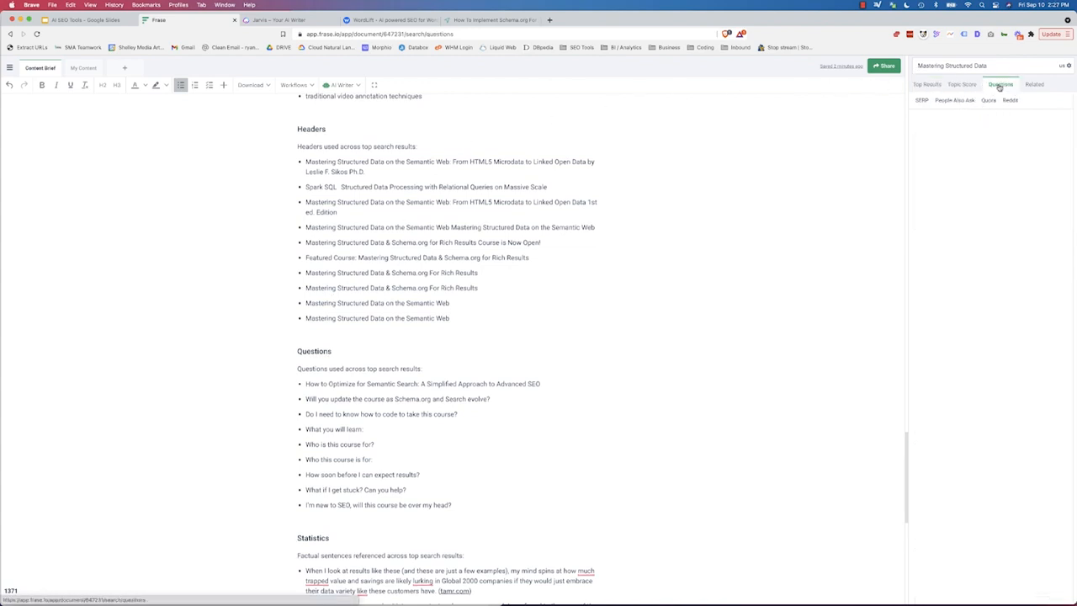
click(949, 102)
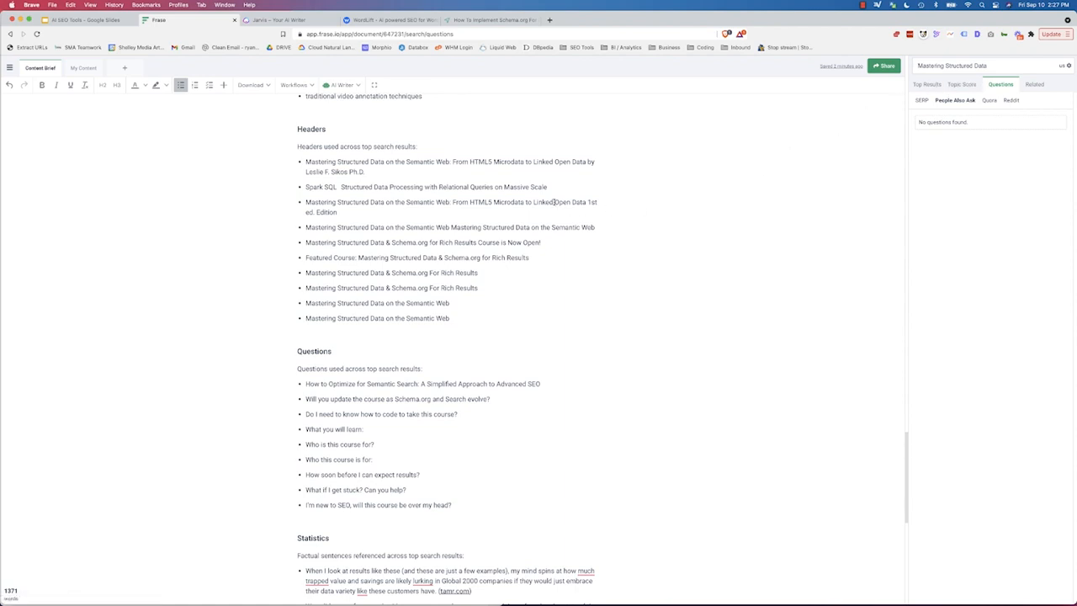
Step: Review the brief's Statistics and External Links sections, then return to the start of the brief
scroll(552, 195, down, 3)
scroll(552, 196, down, 5)
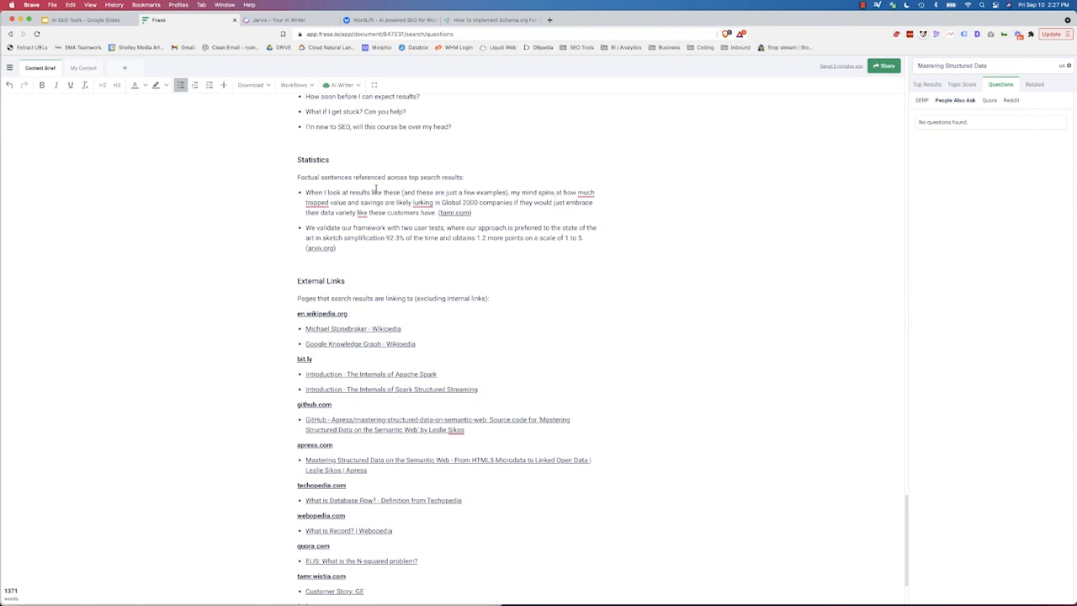
scroll(379, 181, down, 2)
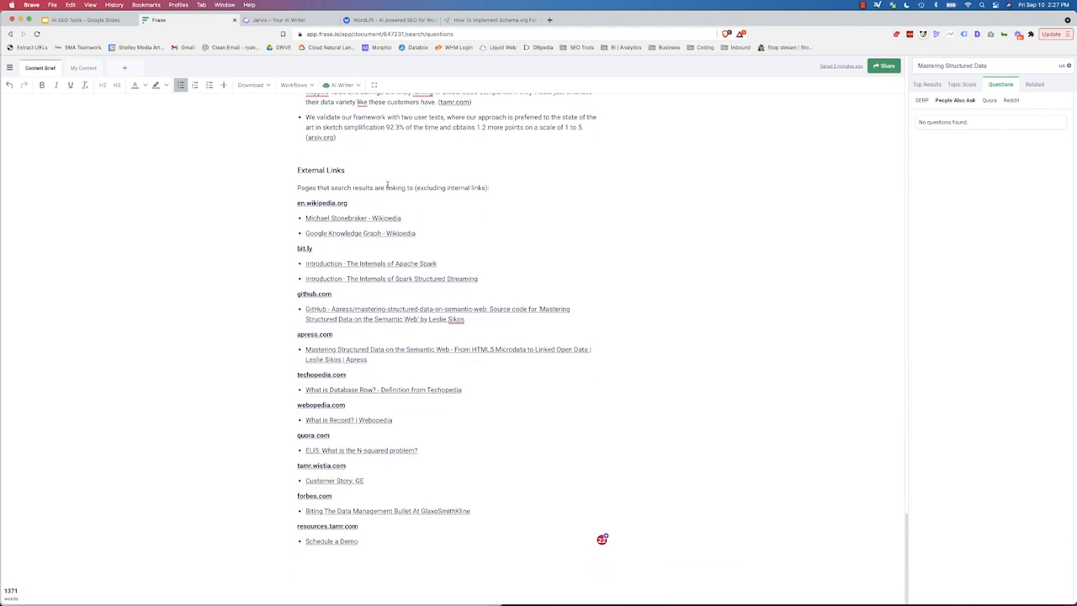
scroll(403, 195, up, 8)
scroll(407, 199, up, 20)
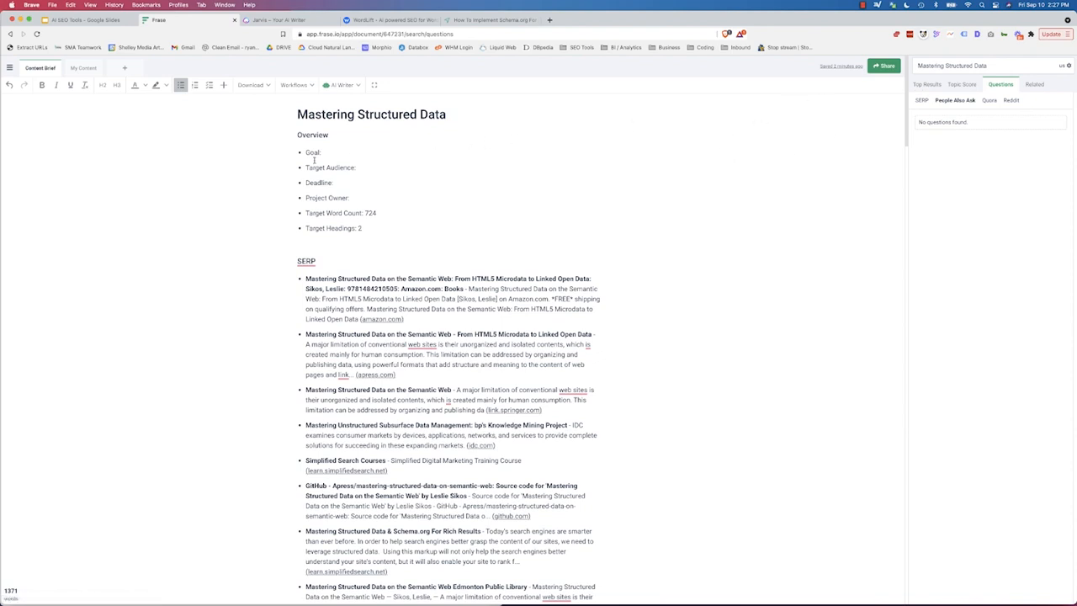
Step: Switch to the My Content draft and open the AI Writer's Write for Me controls, ready to enter the Background Context
click(82, 69)
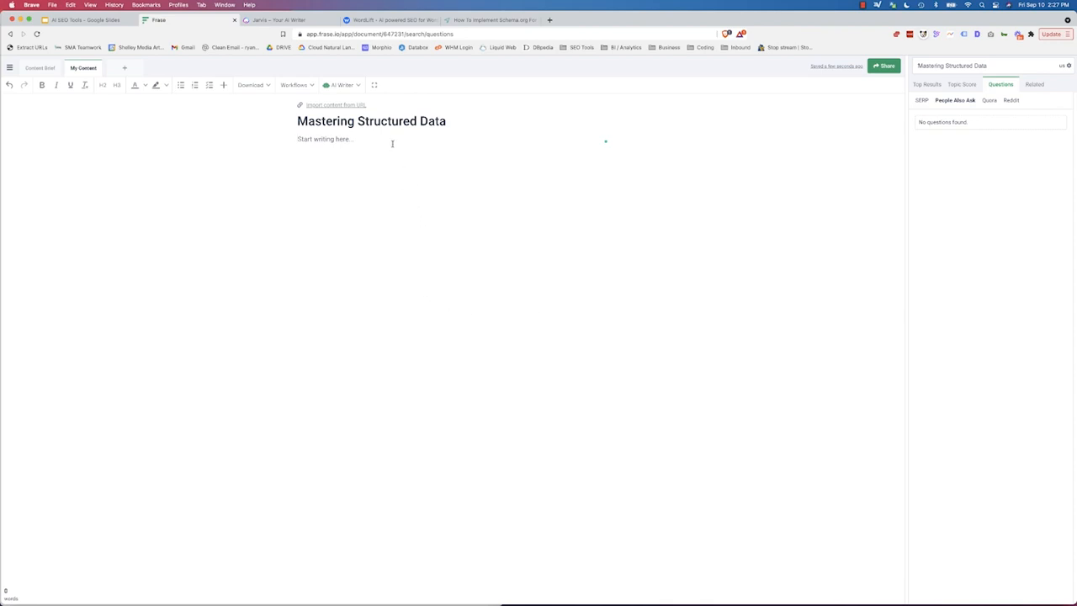
click(351, 86)
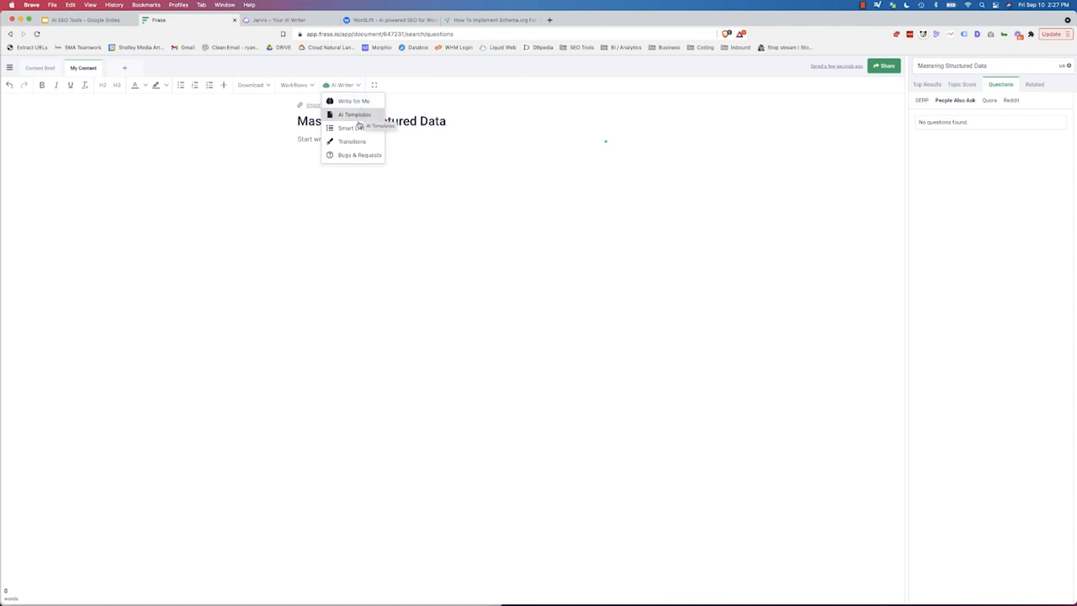
mouse_move(360, 125)
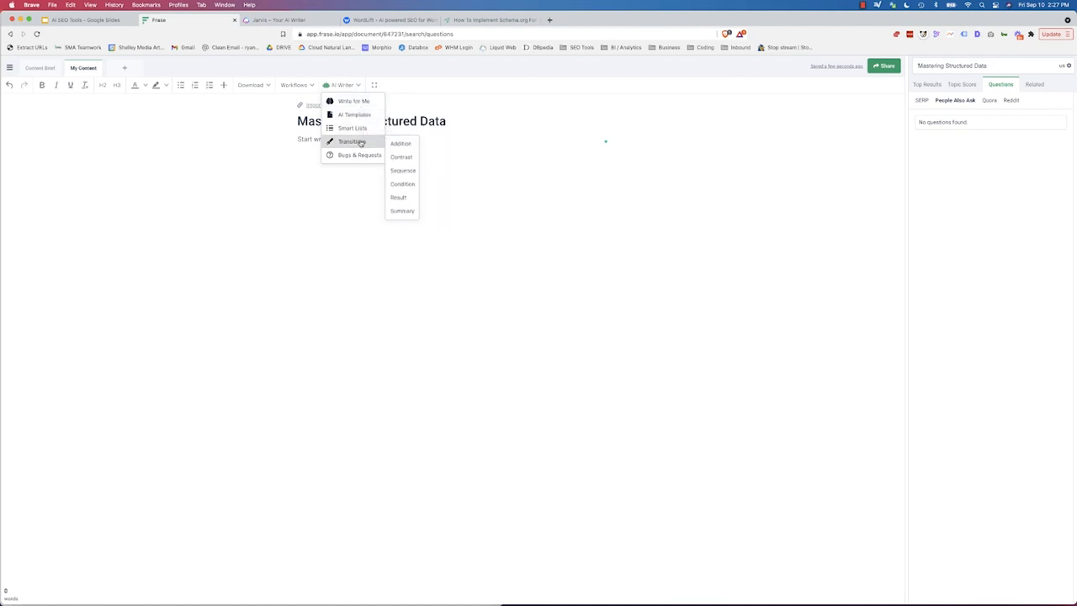
click(364, 102)
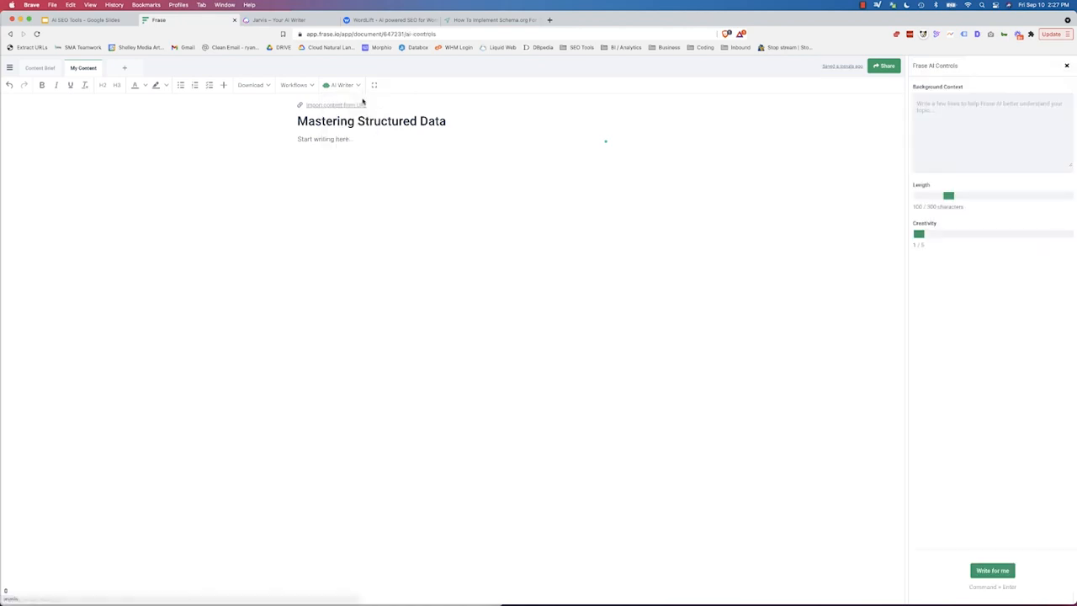
click(942, 106)
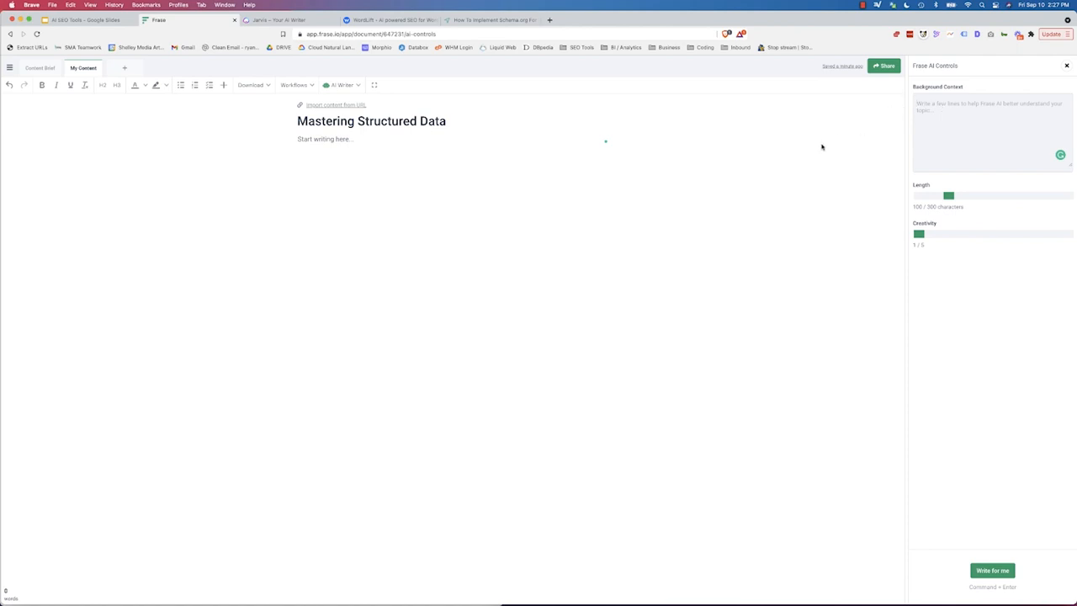
Step: On simplifiedsearch.net, copy the paragraph starting "As more and more blue links disappear" beneath the Mastering Structured Data course heading
click(481, 21)
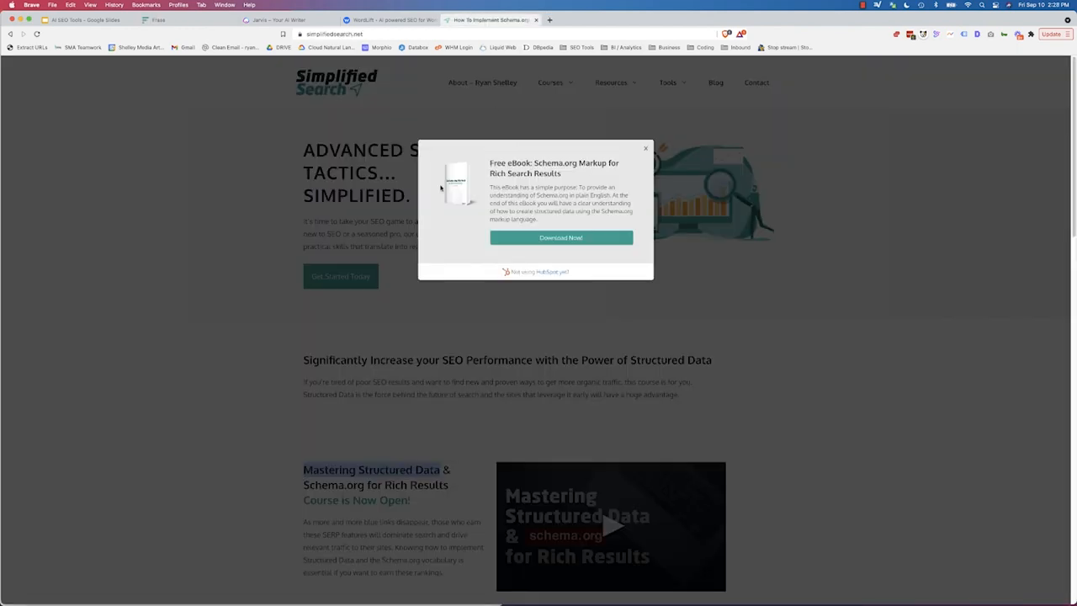
click(377, 286)
scroll(374, 282, down, 15)
scroll(363, 276, up, 15)
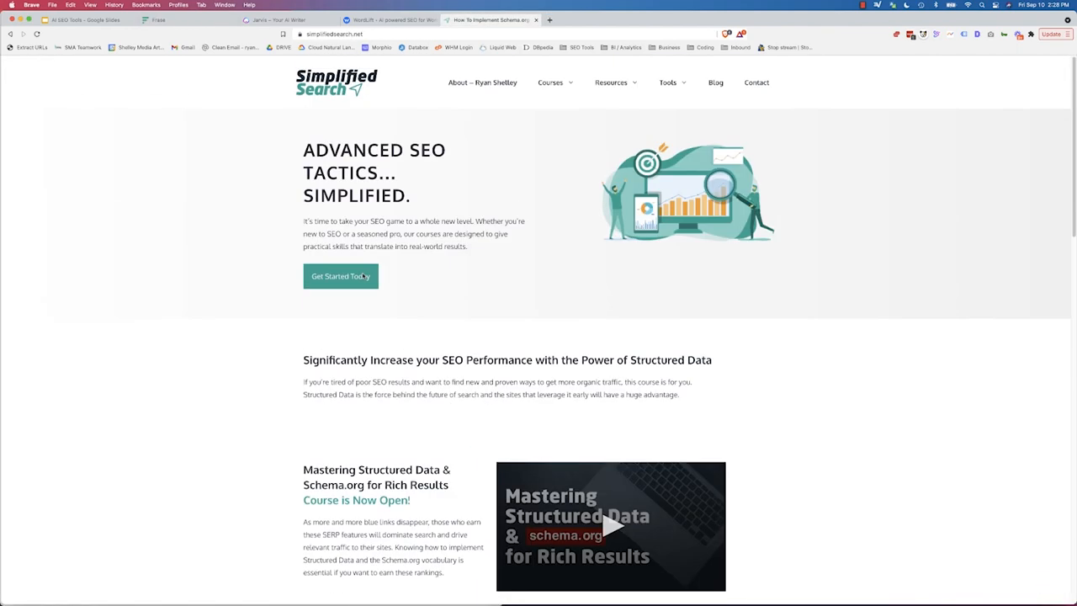
scroll(364, 276, down, 3)
drag(304, 425, 447, 482)
key(cmd+c)
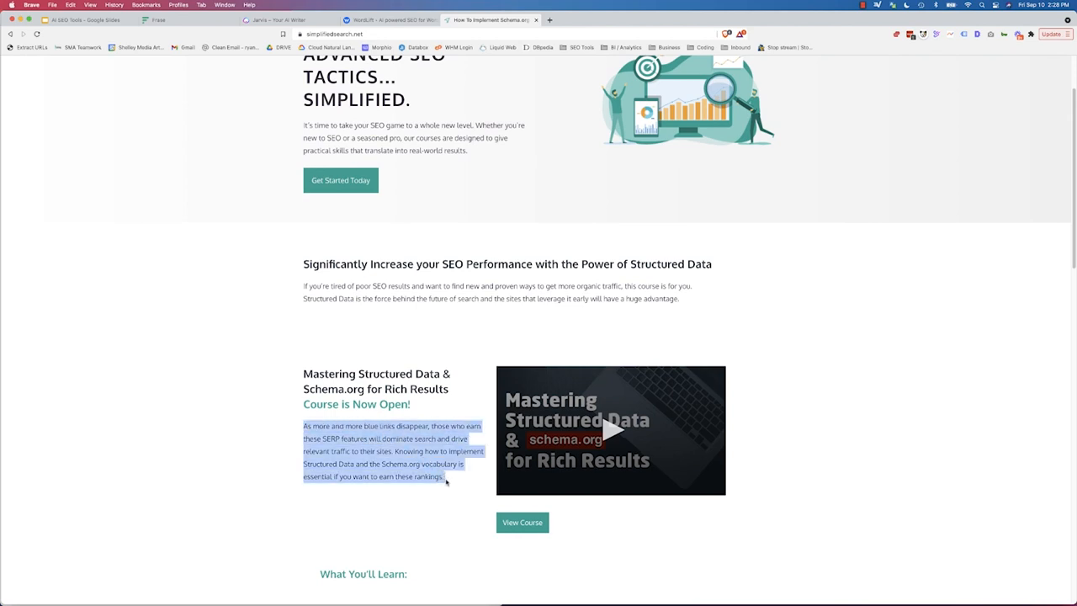
Step: Back in Frase, paste the copied paragraph as the Background Context and have the AI write text for the draft
click(172, 19)
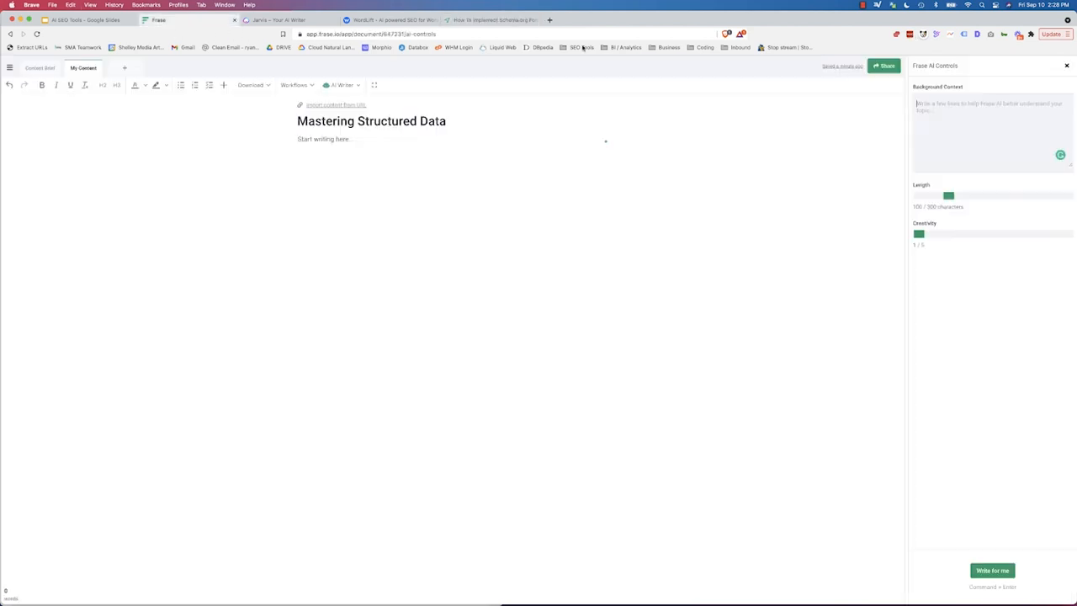
key(cmd+v)
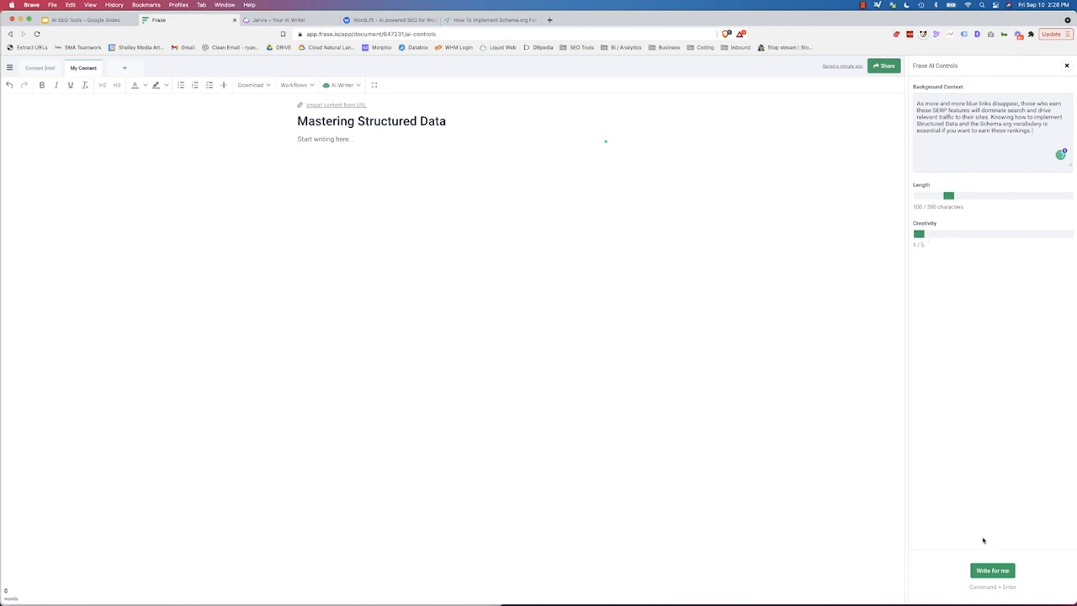
click(986, 572)
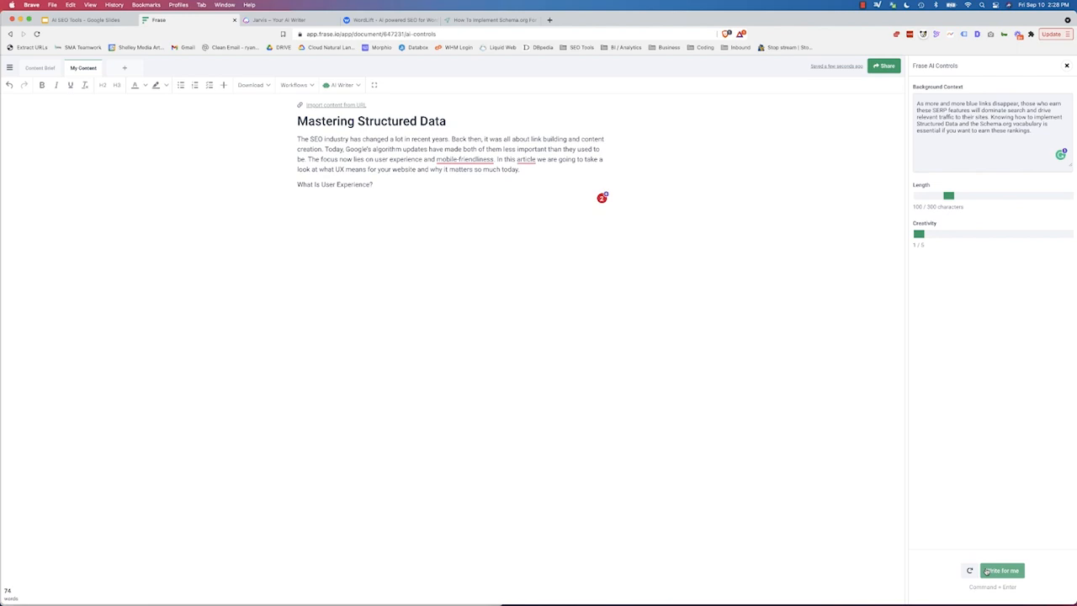
mouse_move(460, 159)
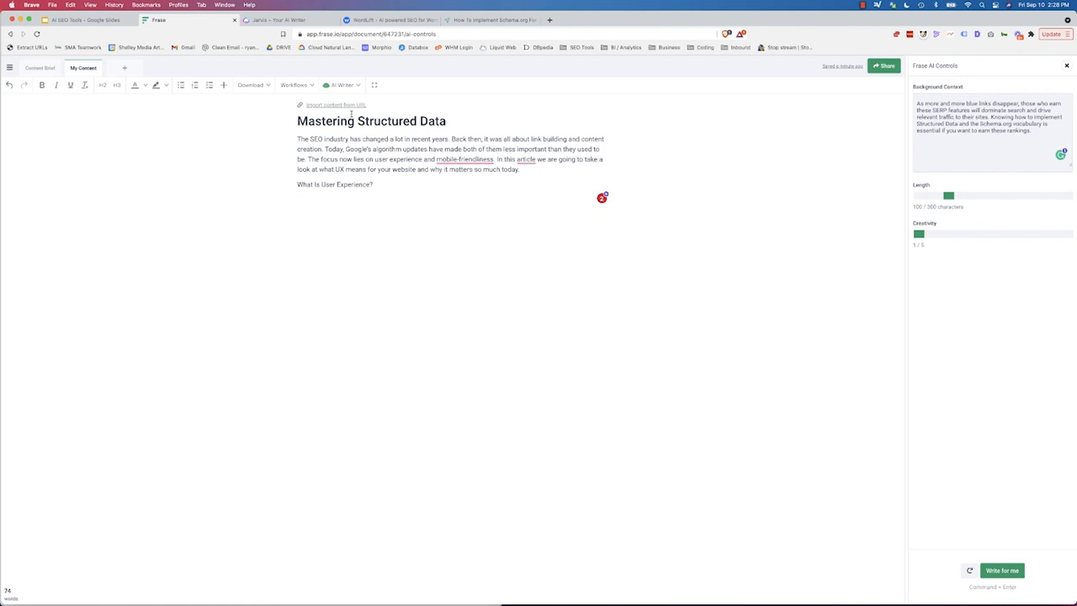
Step: Use the AI Writer's Addition transitions to add "In addition" to the Mastering Structured Data draft
click(357, 87)
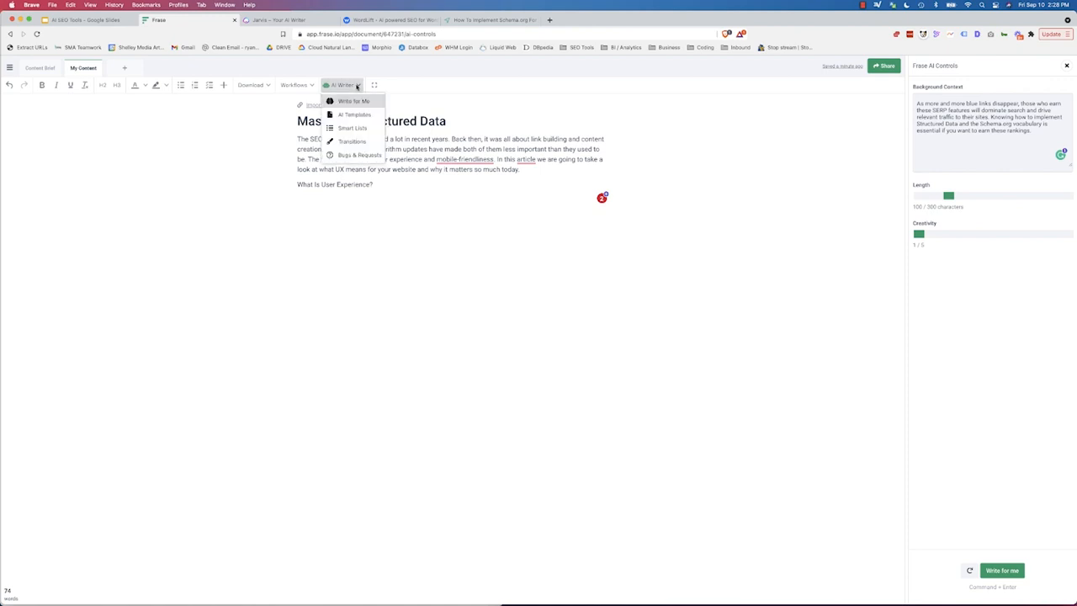
mouse_move(359, 142)
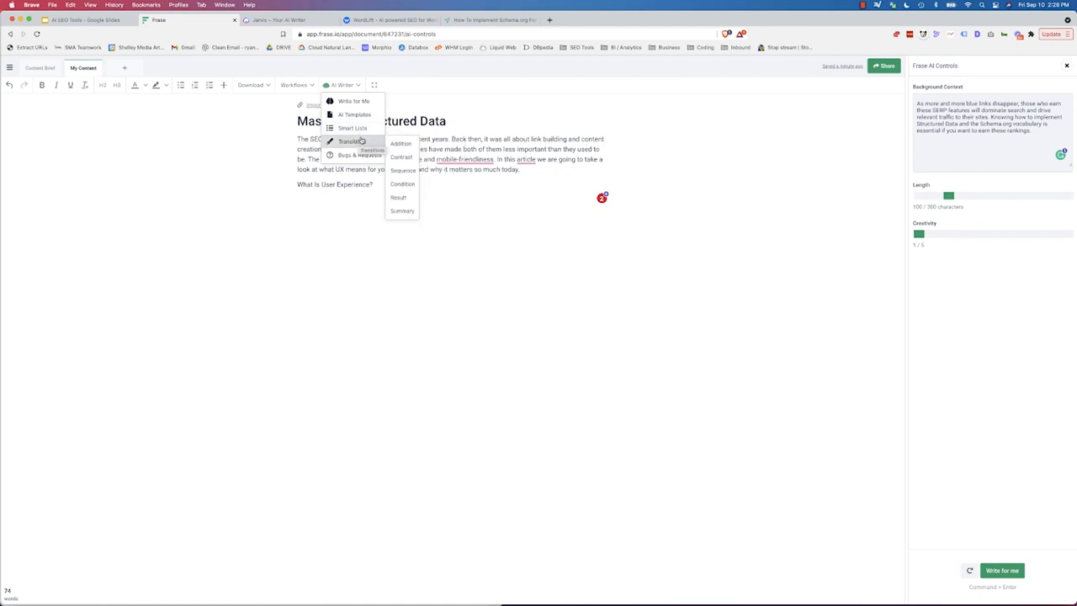
mouse_move(402, 145)
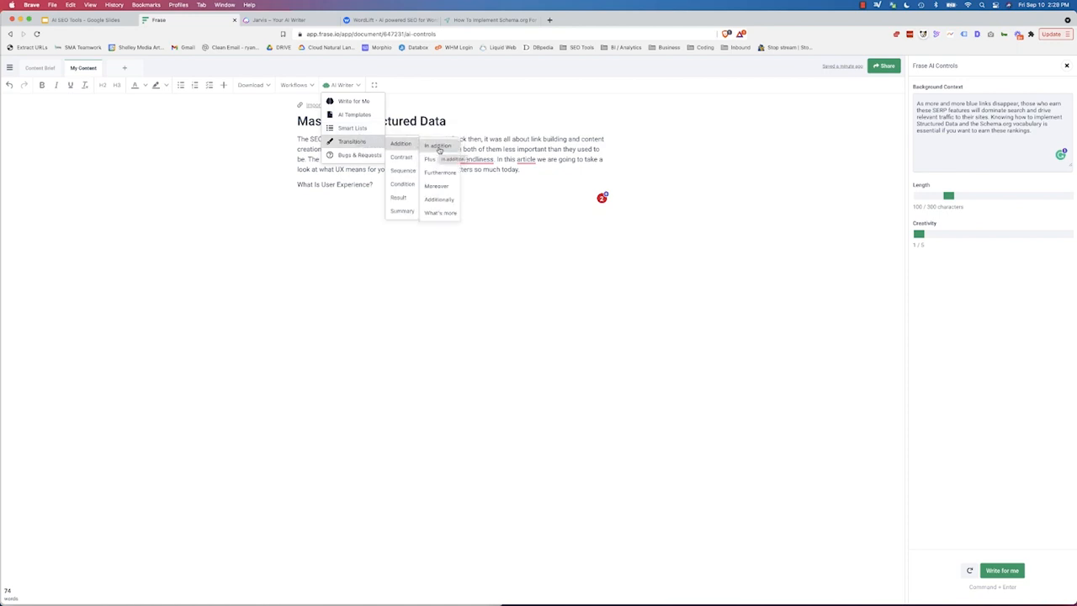
click(438, 147)
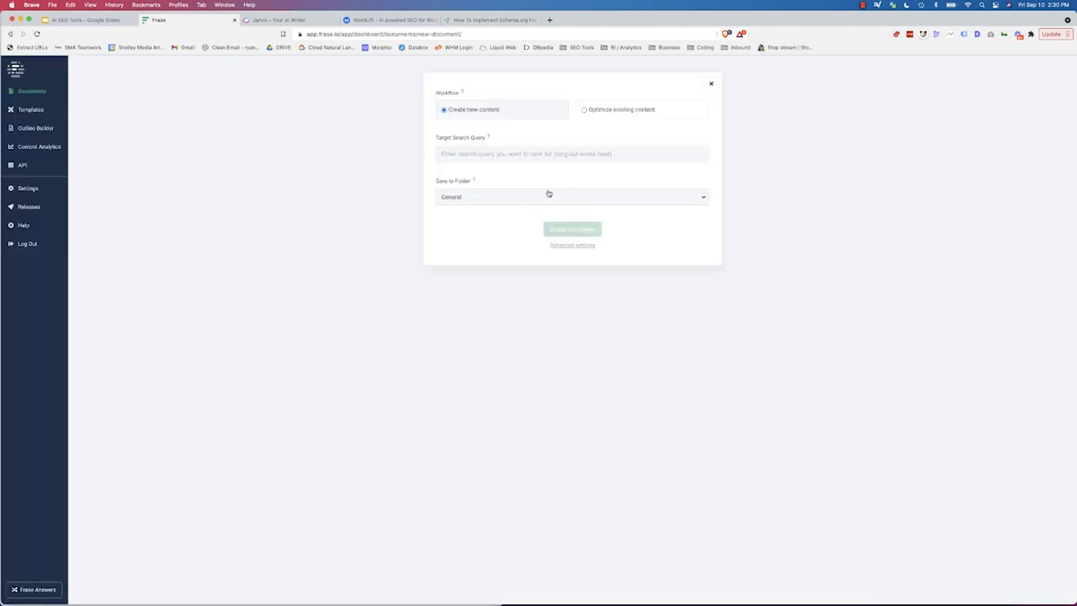
Step: Set the new document to optimize existing content, using the URL of the simplifiedsearch.net post "How Does Semantic Search Impact SEO?" as the Import URL
click(615, 109)
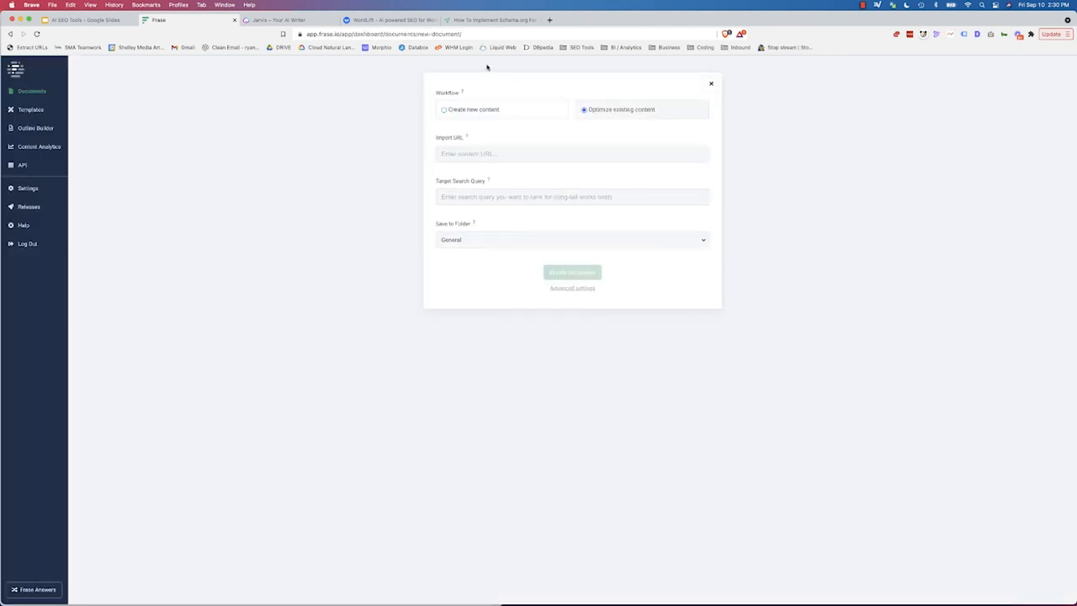
click(484, 19)
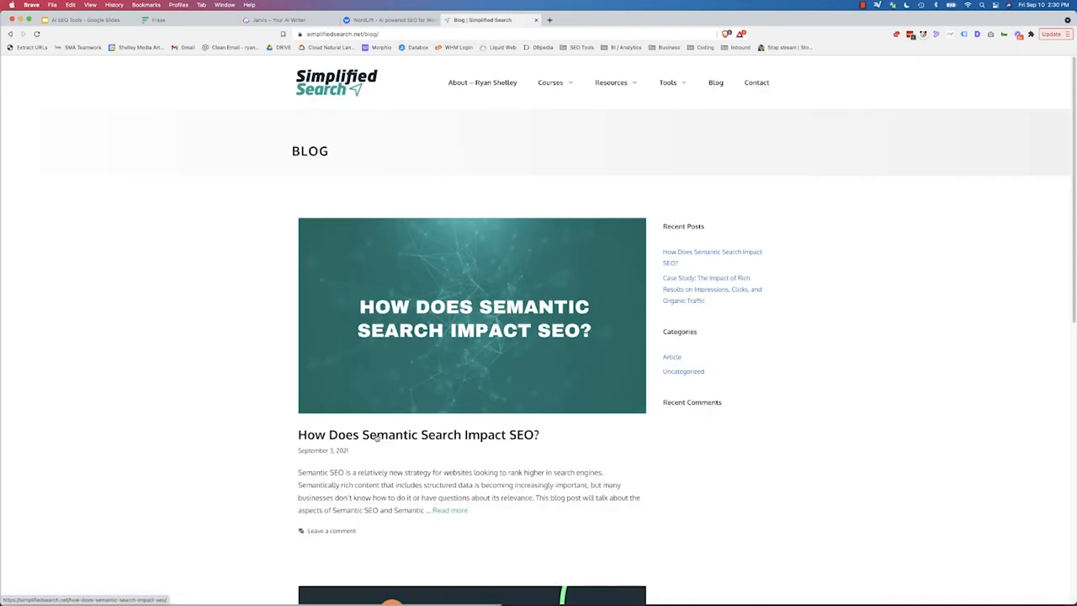
click(377, 437)
click(478, 34)
key(super+c)
click(162, 21)
click(514, 152)
key(super+v)
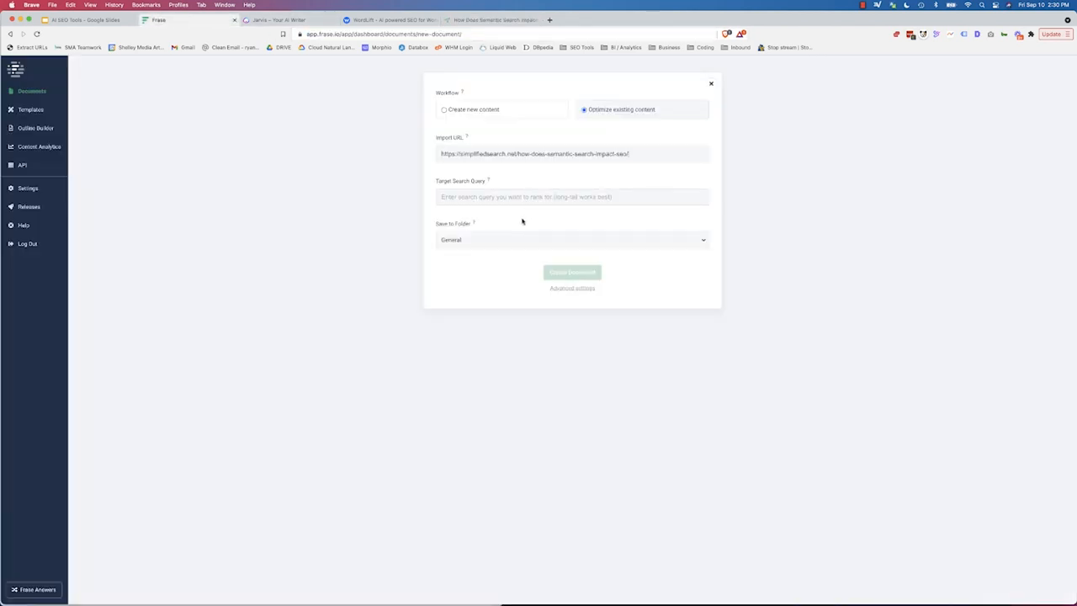
Step: Copy the blog post's title as the Target Search Query and create the document in Frase
key(Tab)
click(486, 19)
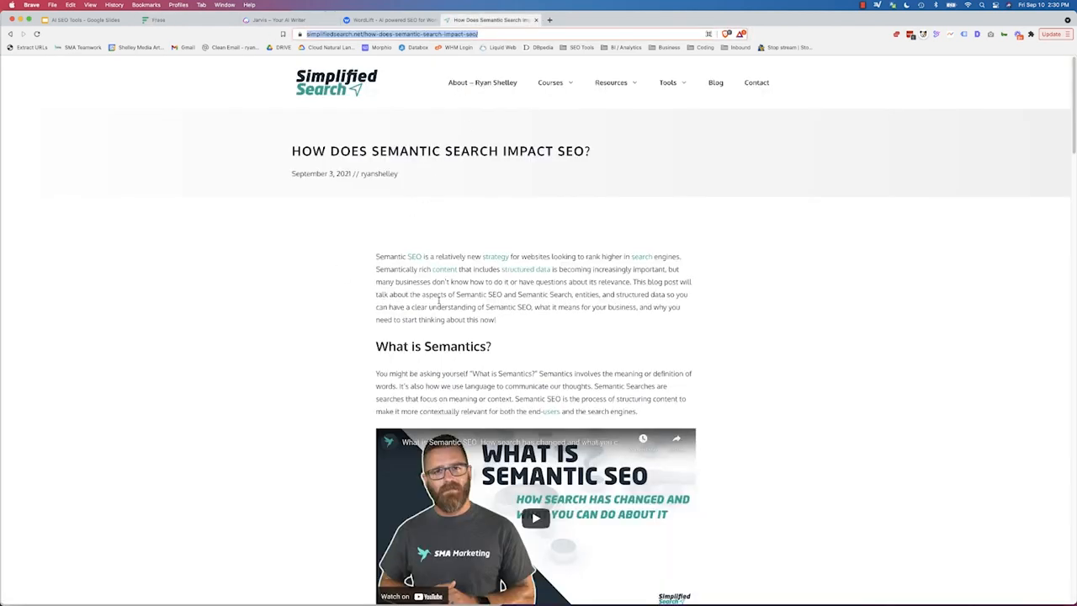
drag(292, 151, 589, 149)
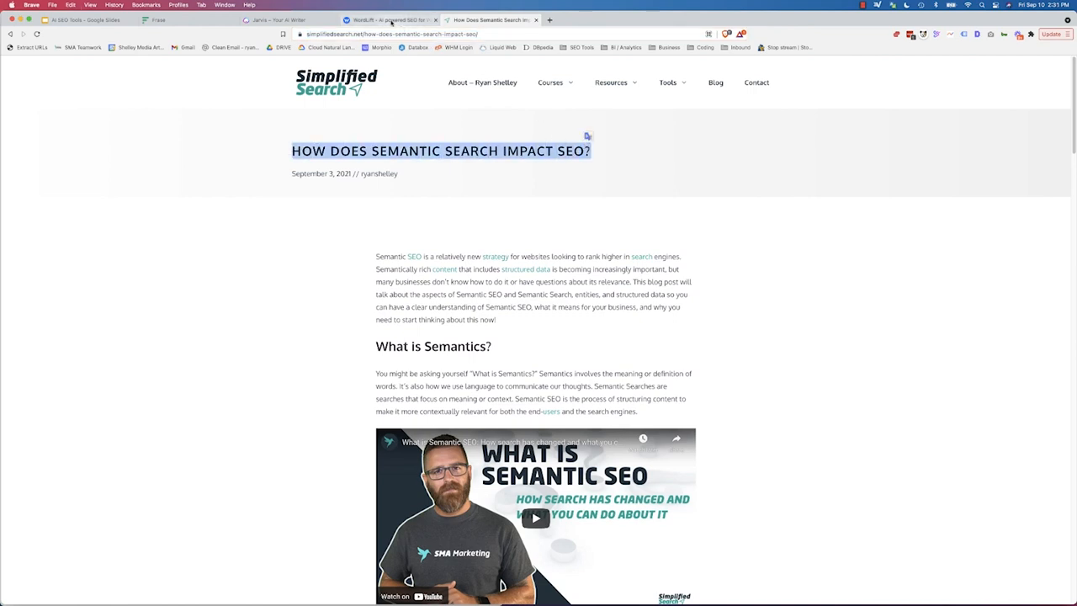
click(203, 20)
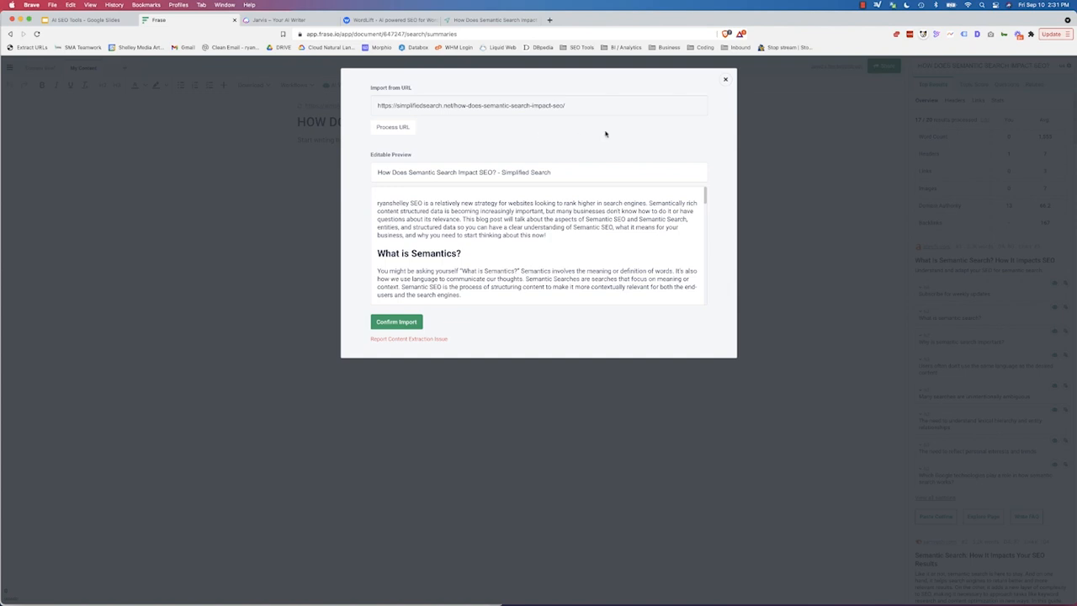
Step: Review the editable preview of the imported article down to "Building a semantic website" and confirm the import
scroll(567, 203, down, 15)
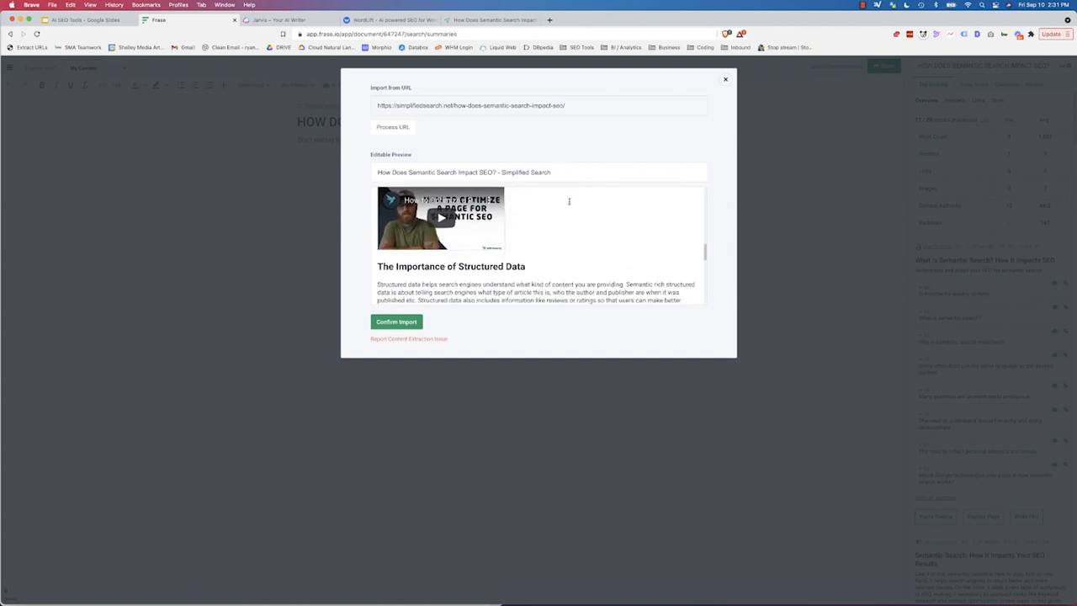
scroll(567, 203, down, 10)
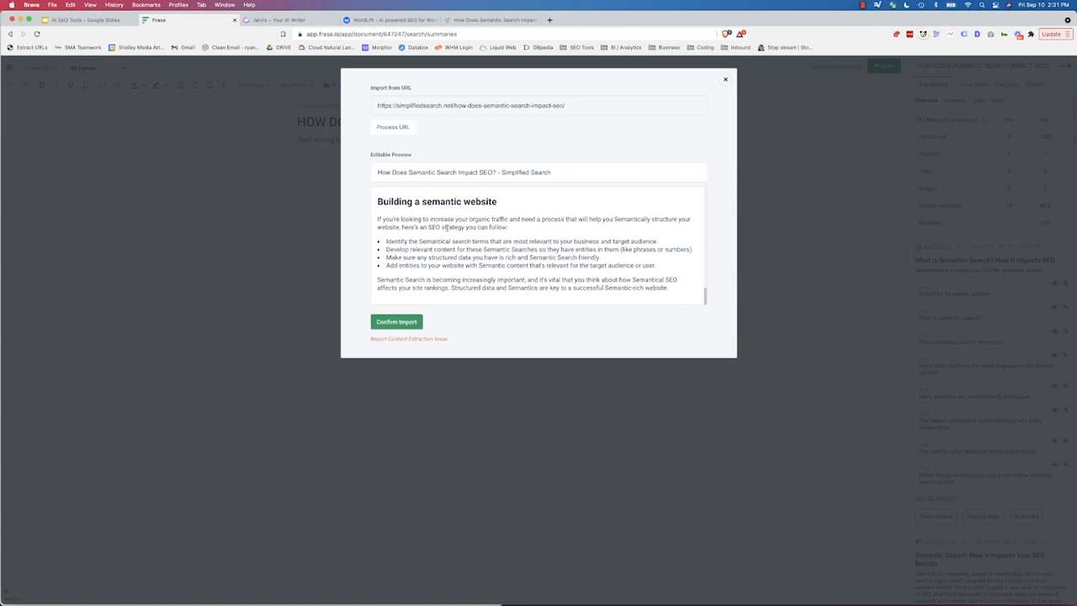
click(413, 322)
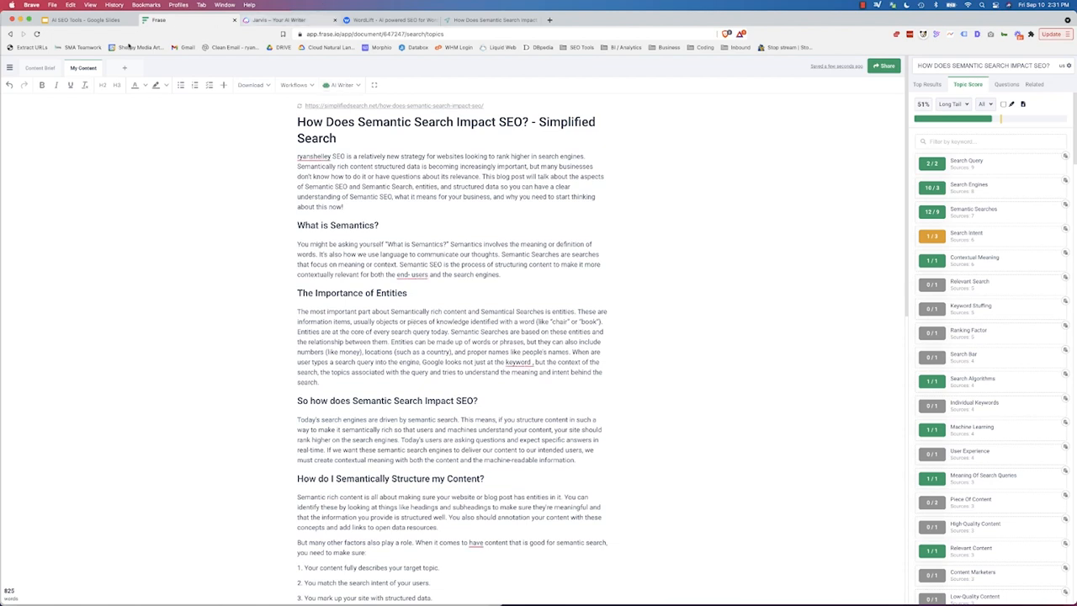
Step: Check the Content Brief, return to My Content, and view the SERP Scores of competing pages under Topic Score
click(28, 73)
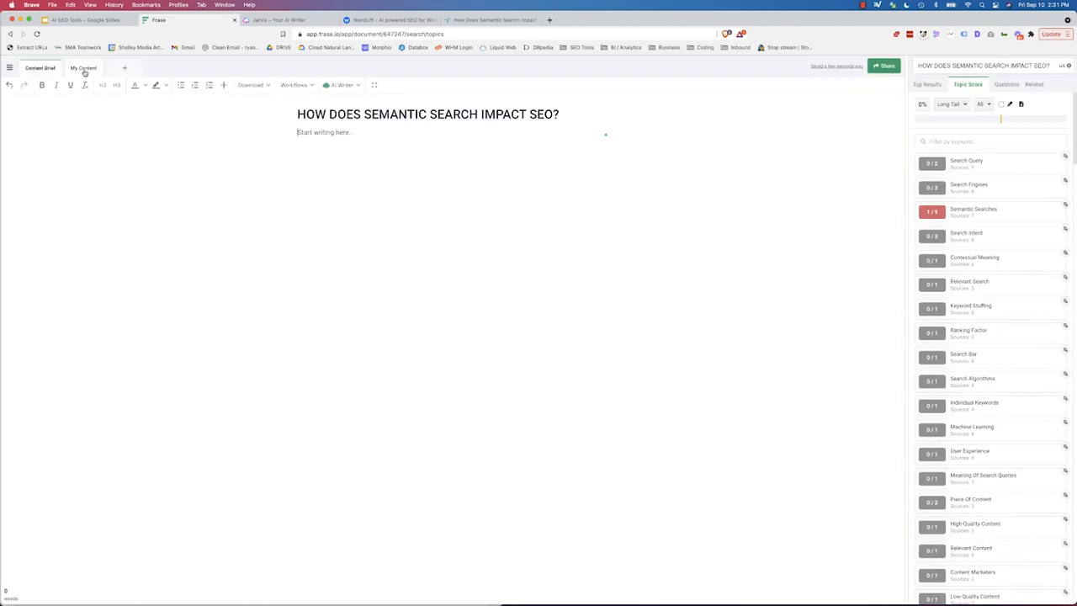
click(83, 69)
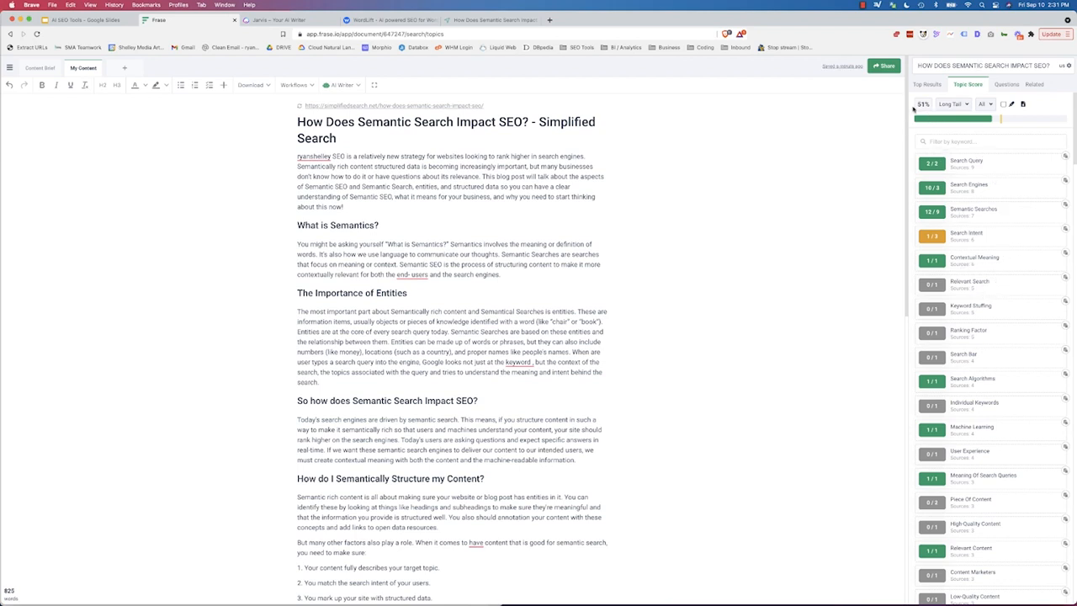
drag(922, 103, 930, 105)
mouse_move(1001, 121)
click(958, 104)
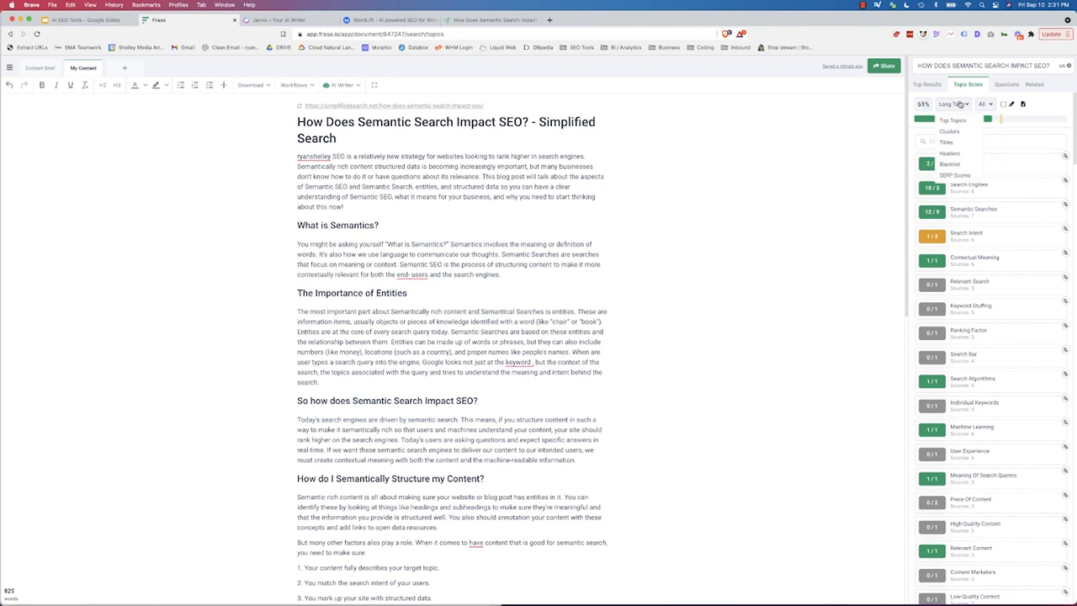
click(958, 174)
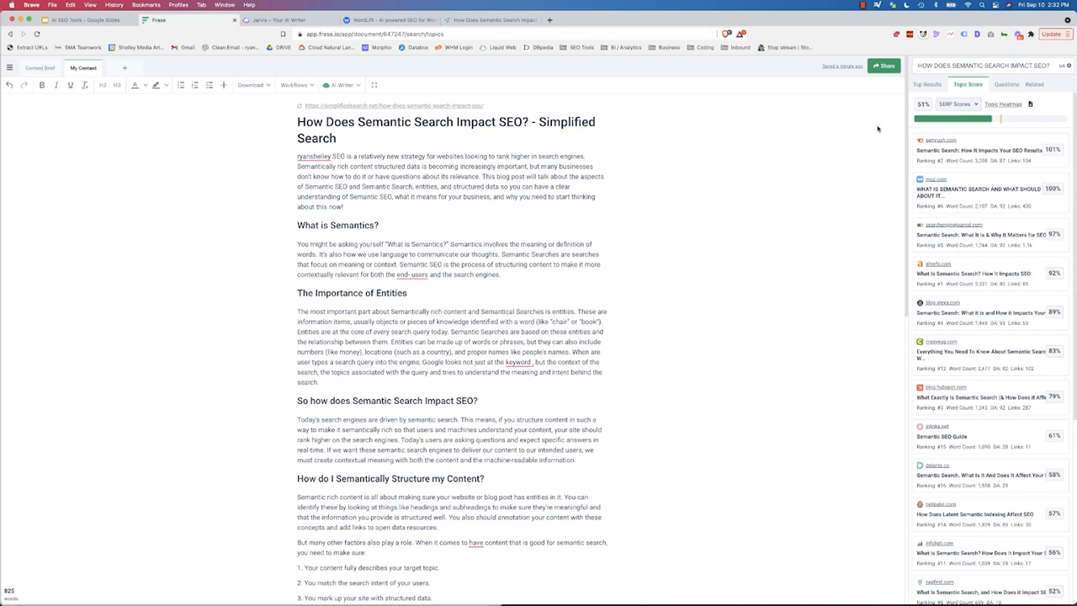
Step: Show the Top Topics under Topic Score and review how often the article uses each one
click(942, 106)
click(953, 119)
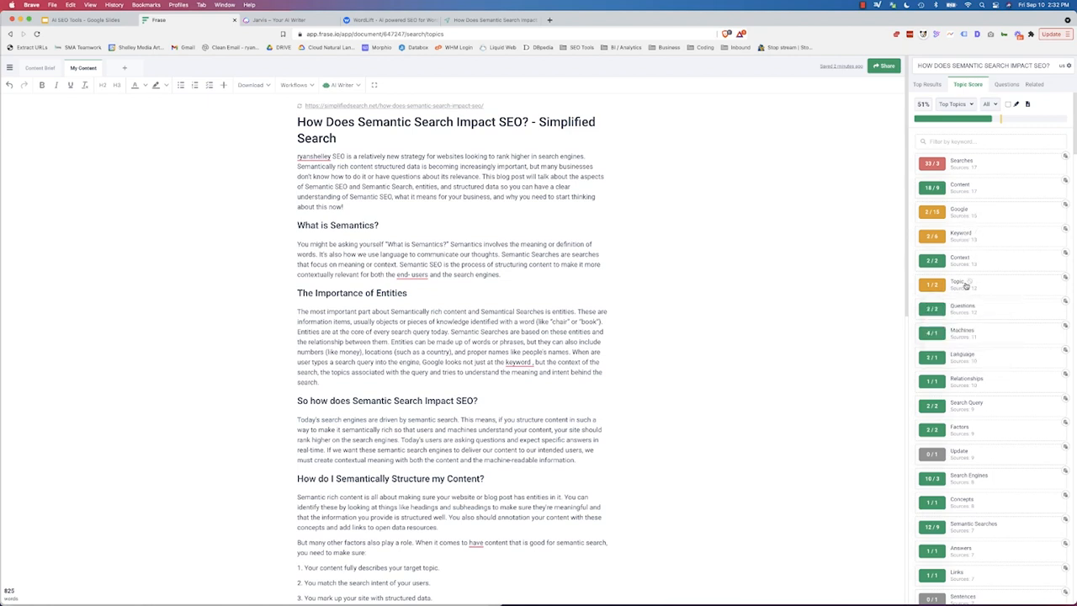
scroll(966, 286, down, 5)
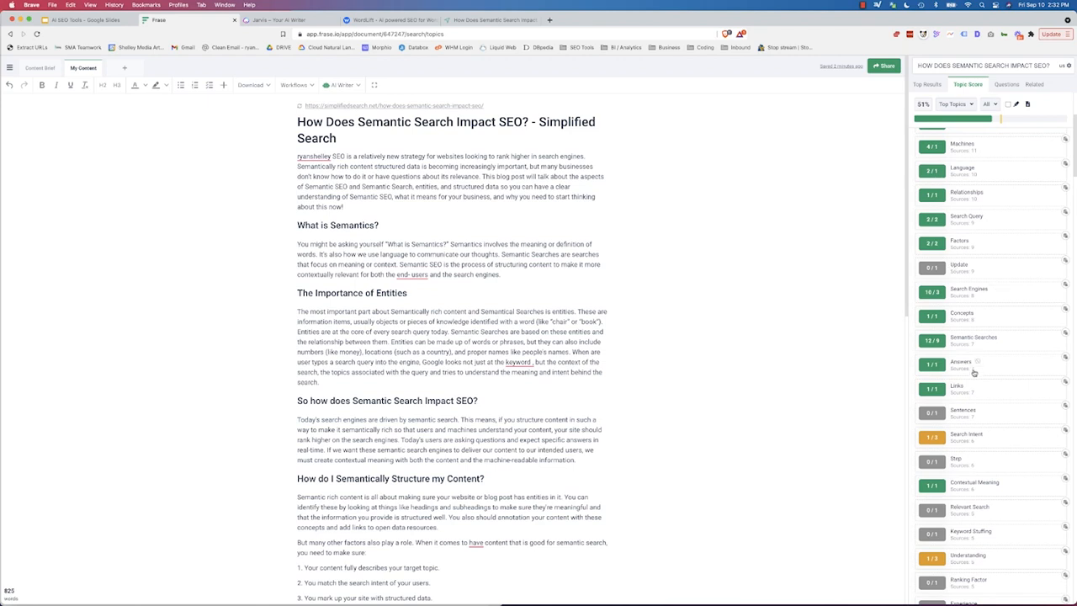
scroll(974, 373, up, 5)
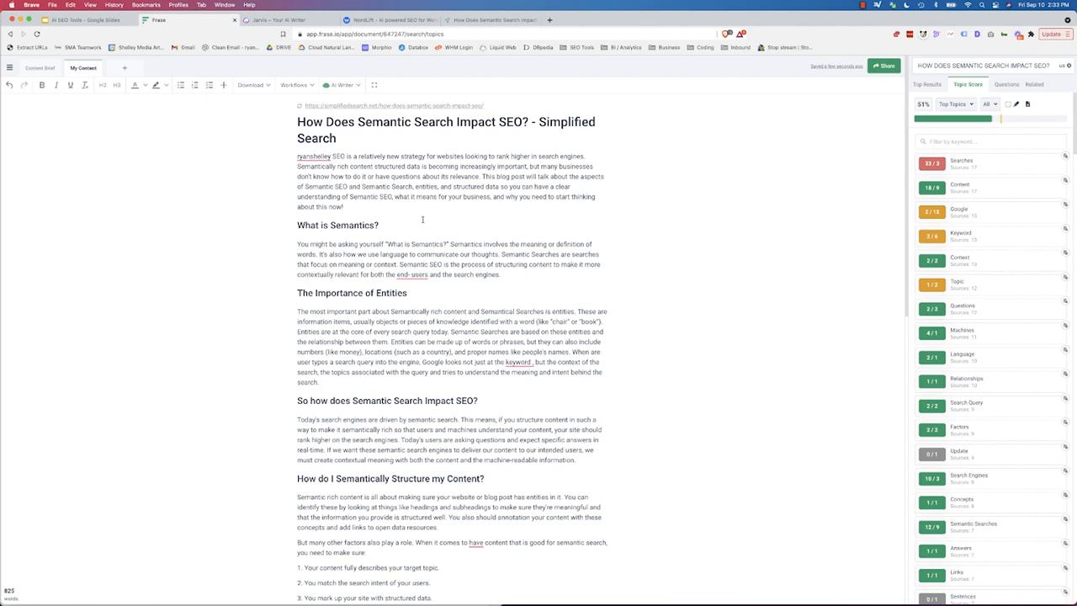
Step: Search the page for "google" and then for "search" to find where the article uses these topics
key(super+f)
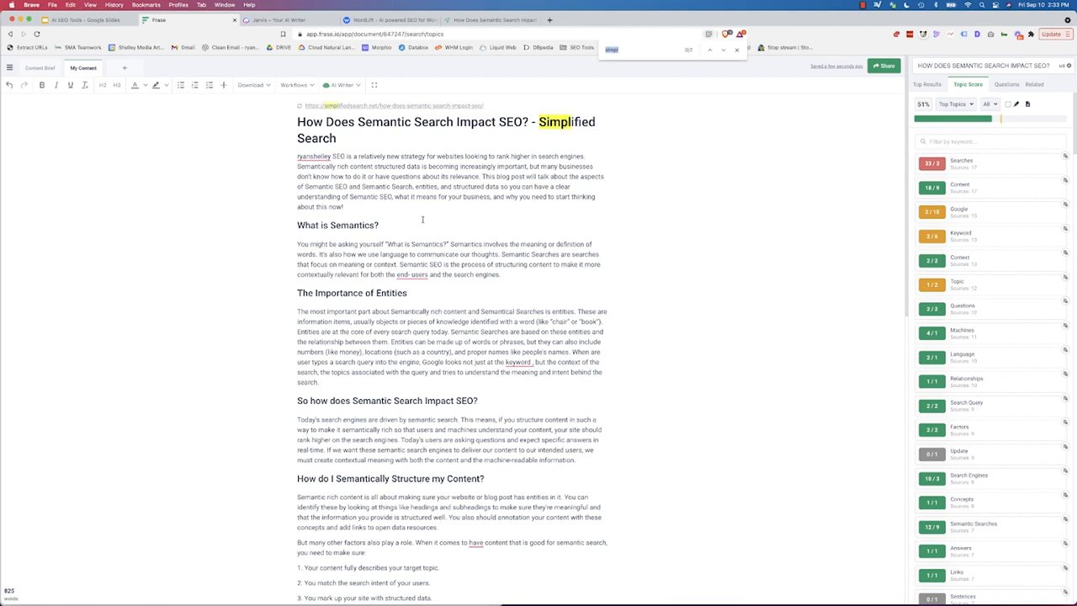
text(google)
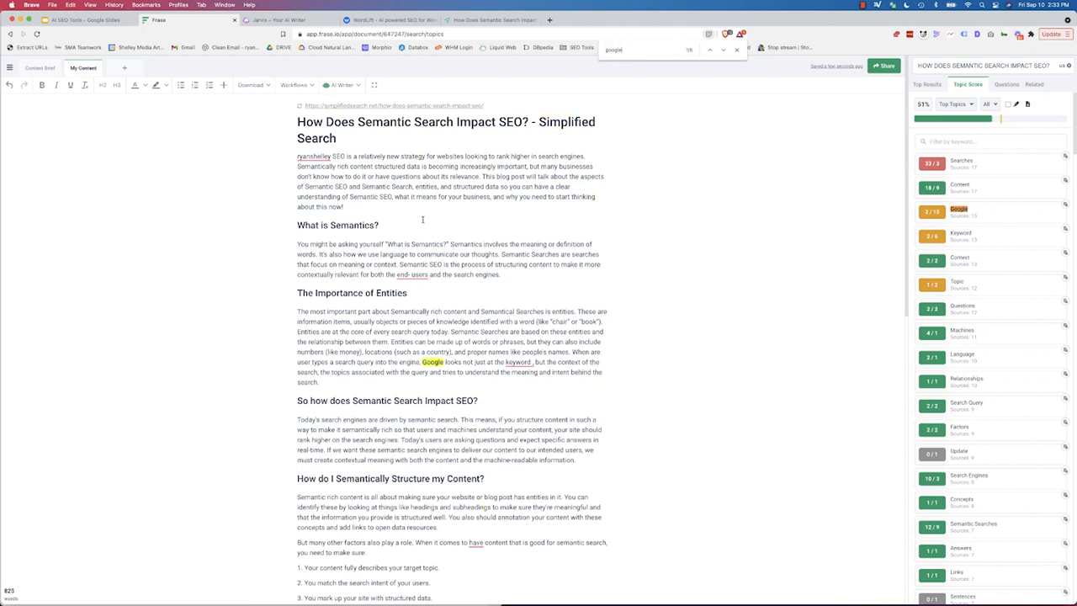
key(BackSpace)
key(BackSpace)
key(BackSpace)
key(BackSpace)
key(BackSpace)
key(BackSpace)
text(search)
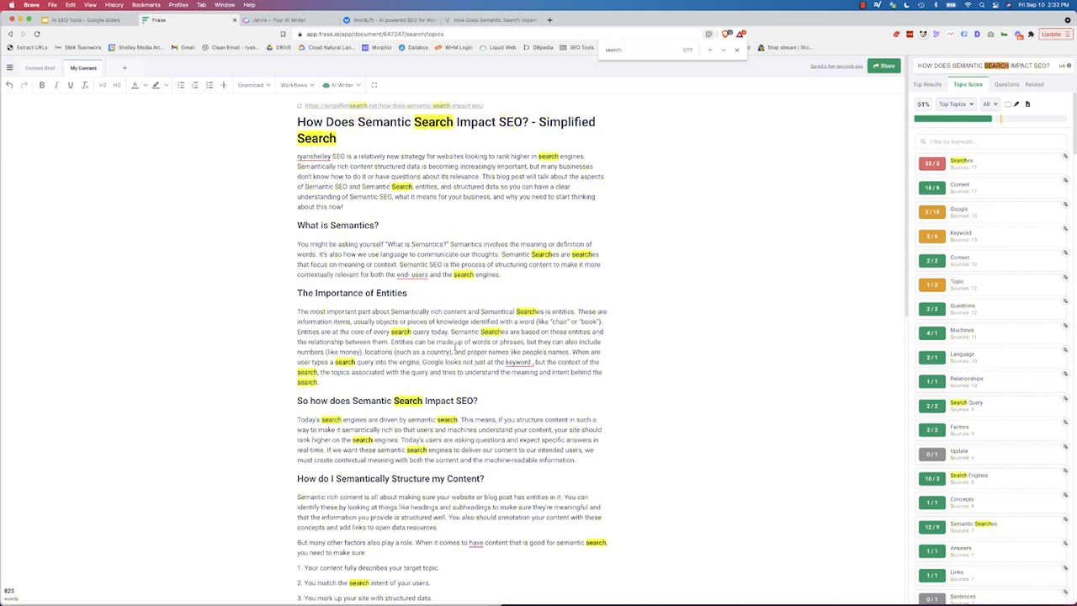
Step: Insert ", like Google Search," after "Today's search engines" in the "So how does Semantic Search Impact SEO?" section and close the page search
scroll(318, 404, down, 1)
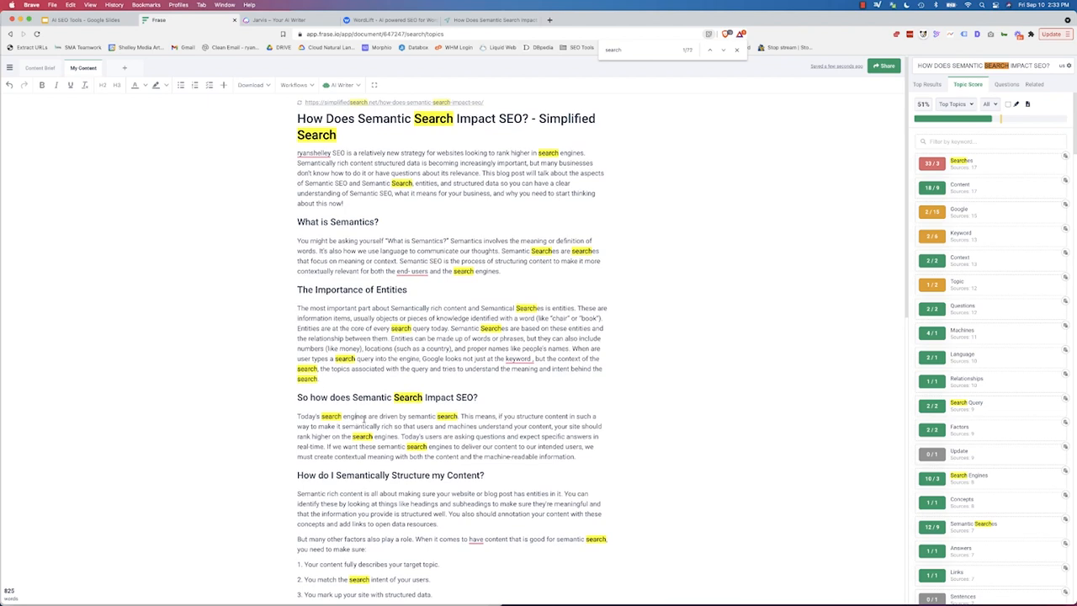
text(, like Google are driven by se)
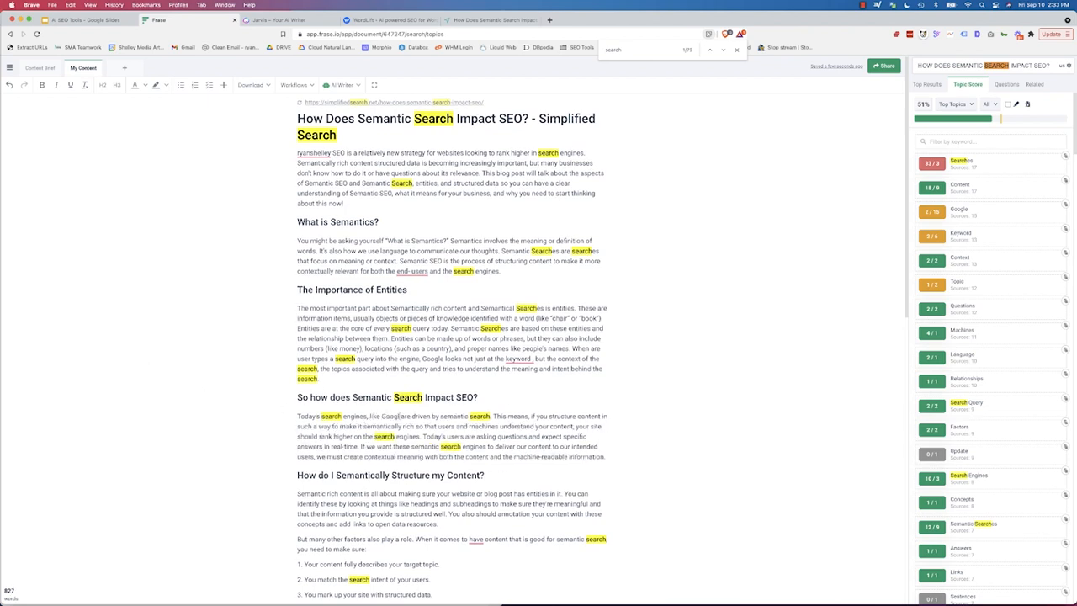
key(BackSpace)
key(BackSpace)
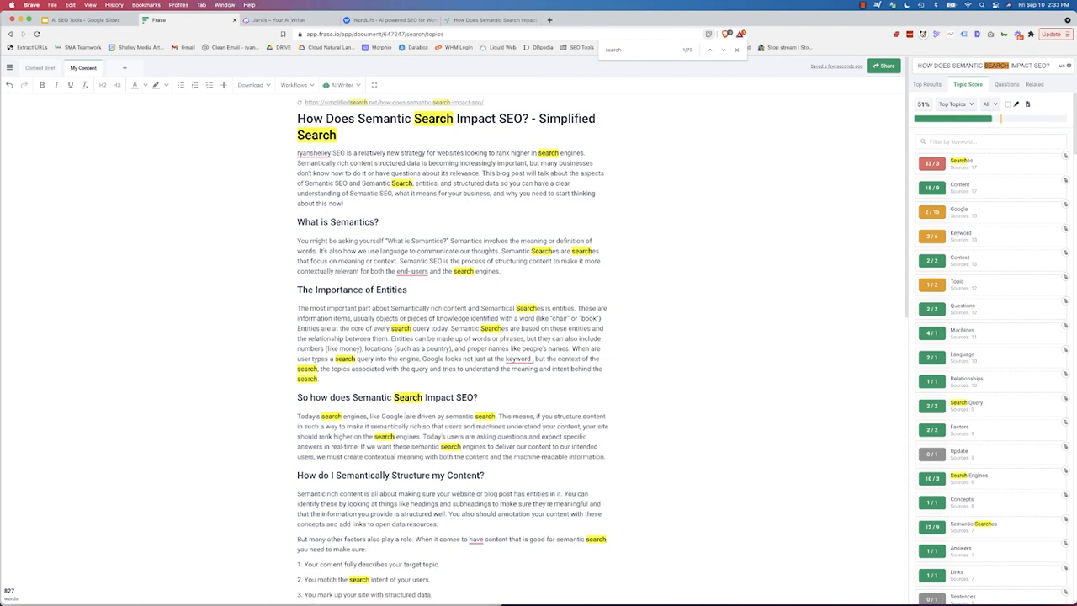
text(Search,)
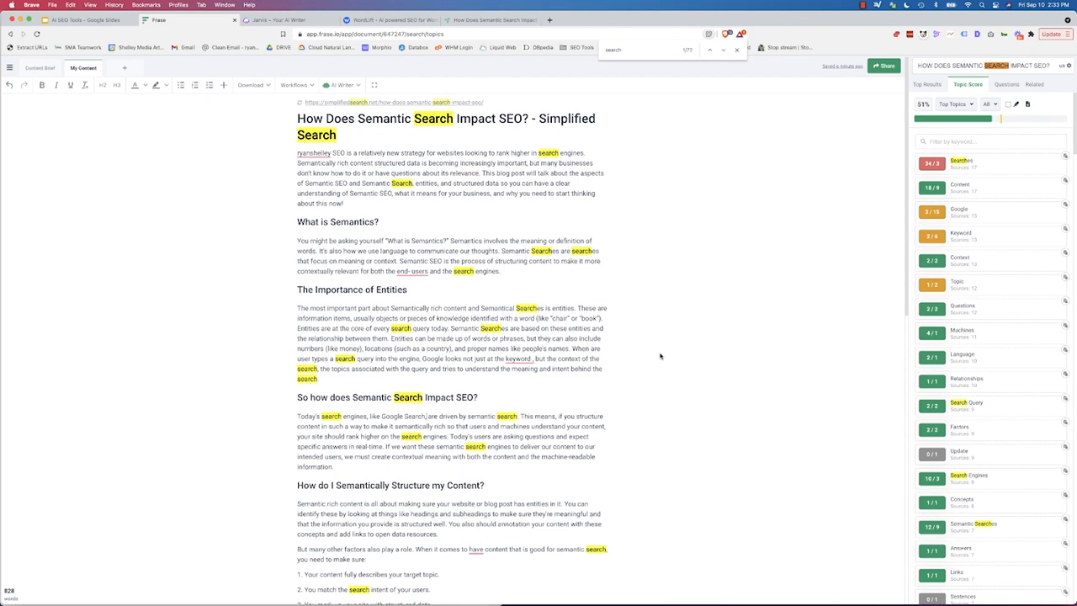
mouse_move(932, 217)
click(737, 50)
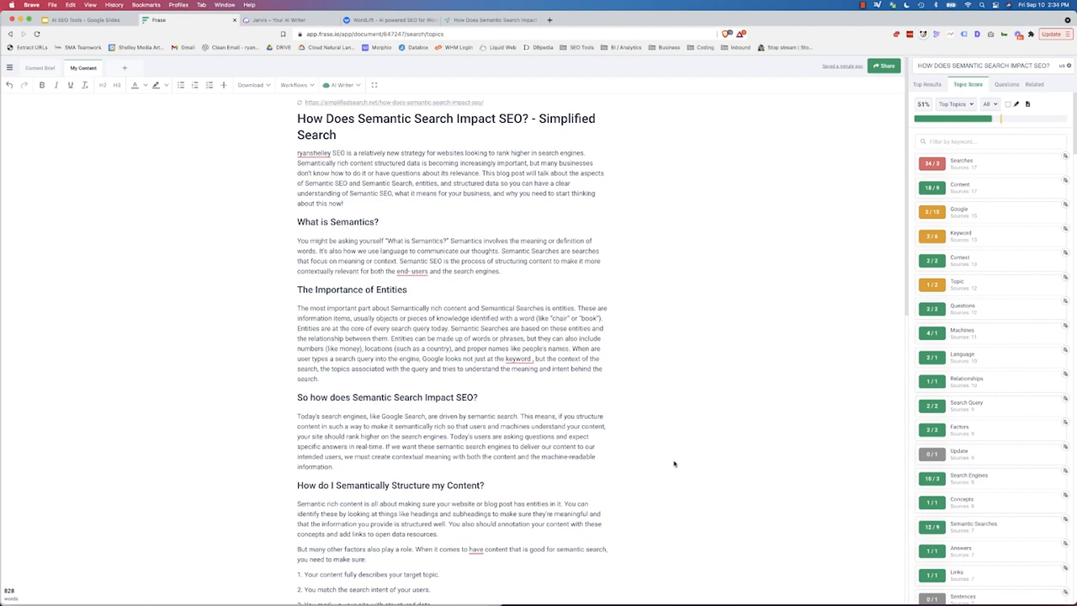
Step: From the ahrefs.com outline in Top Results, insert "The need to understand lexical hierarchy and entity relationships" on a new line above "How do I Semantically Structure my Content?"
click(931, 86)
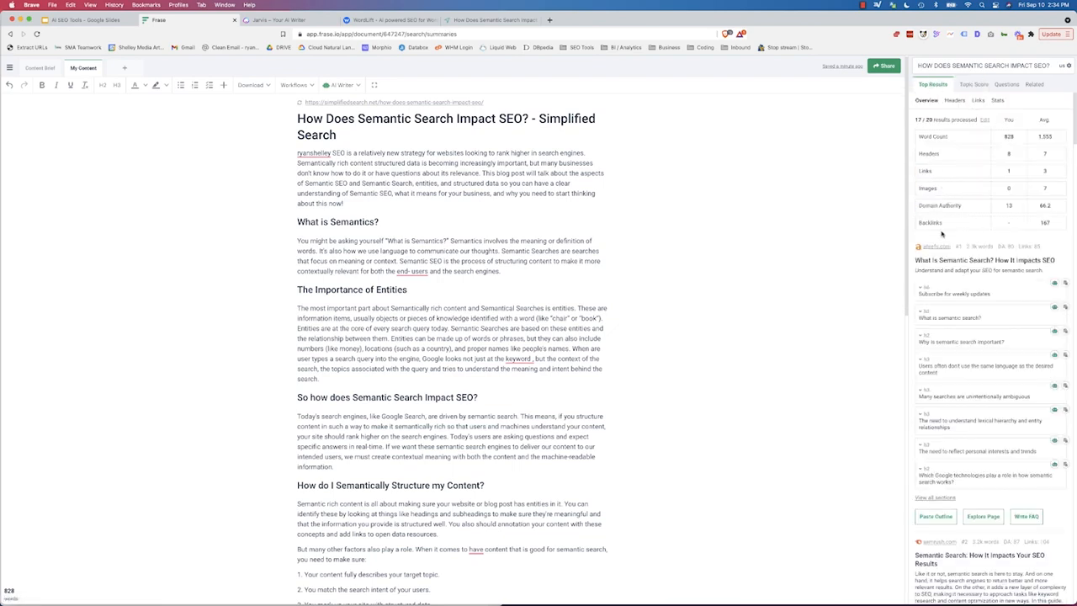
scroll(381, 188, down, 5)
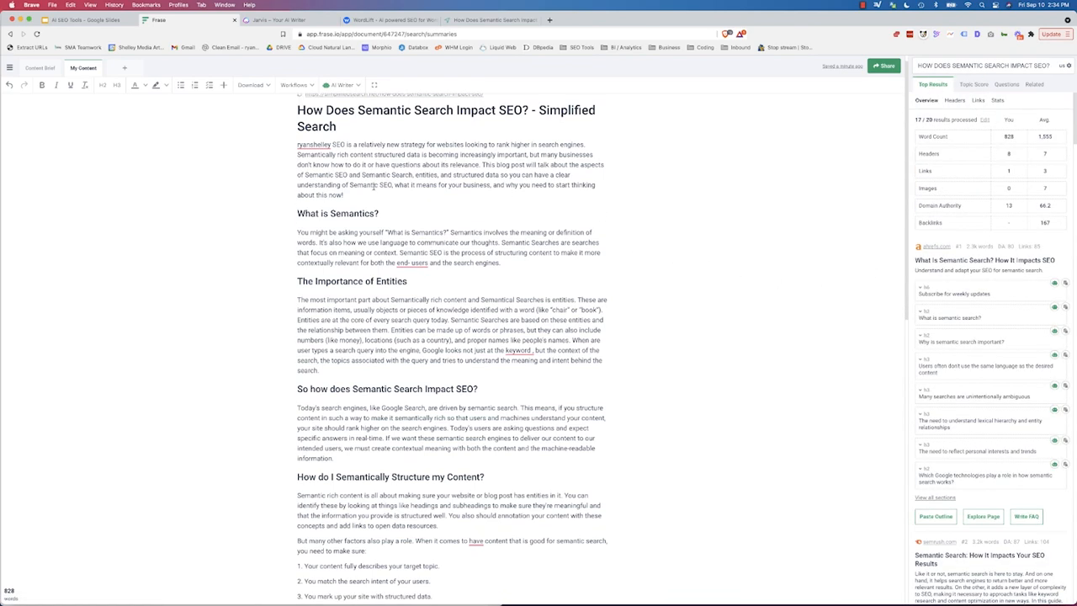
scroll(380, 189, down, 1)
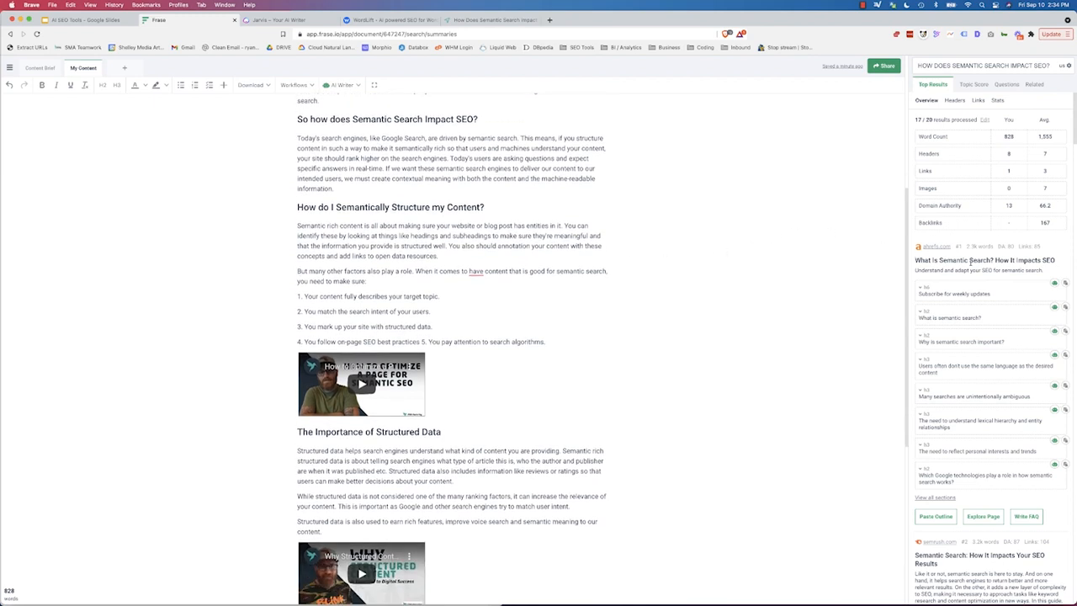
scroll(970, 262, down, 2)
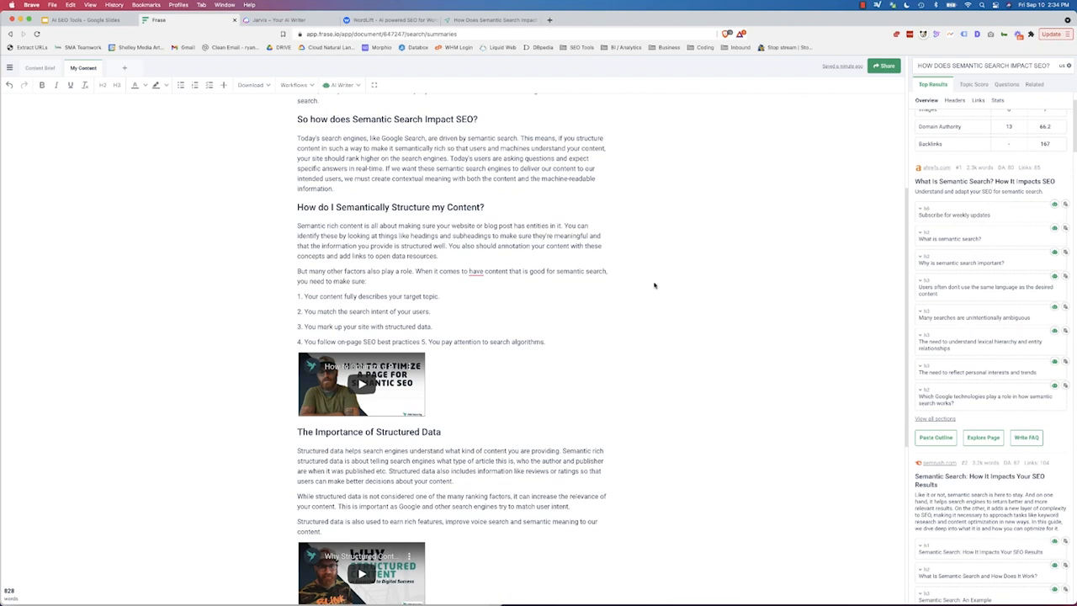
scroll(655, 285, up, 1)
scroll(648, 289, up, 1)
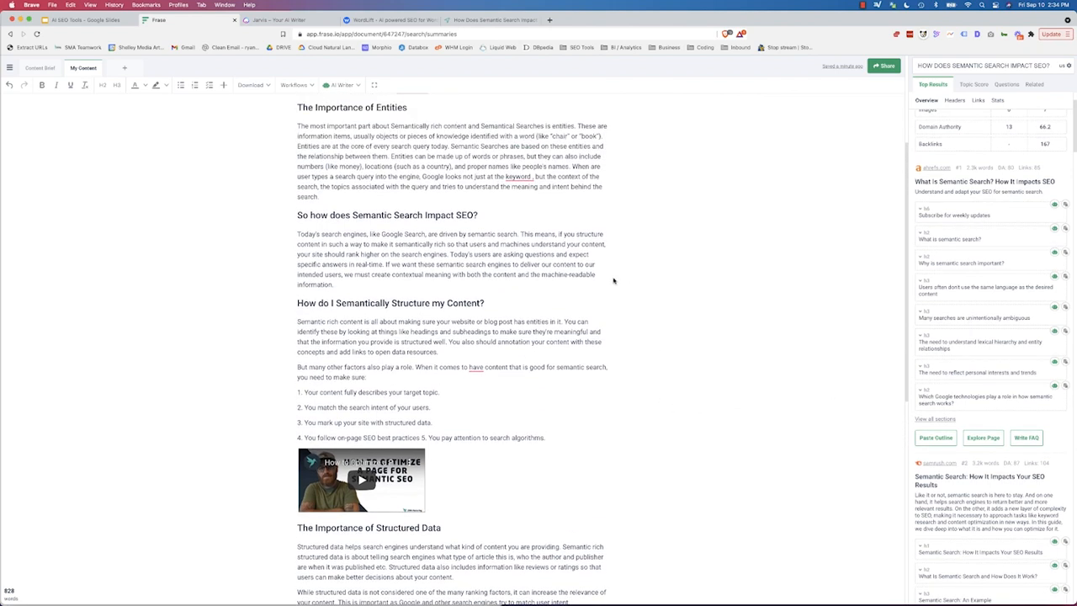
click(391, 286)
key(Return)
key(Return)
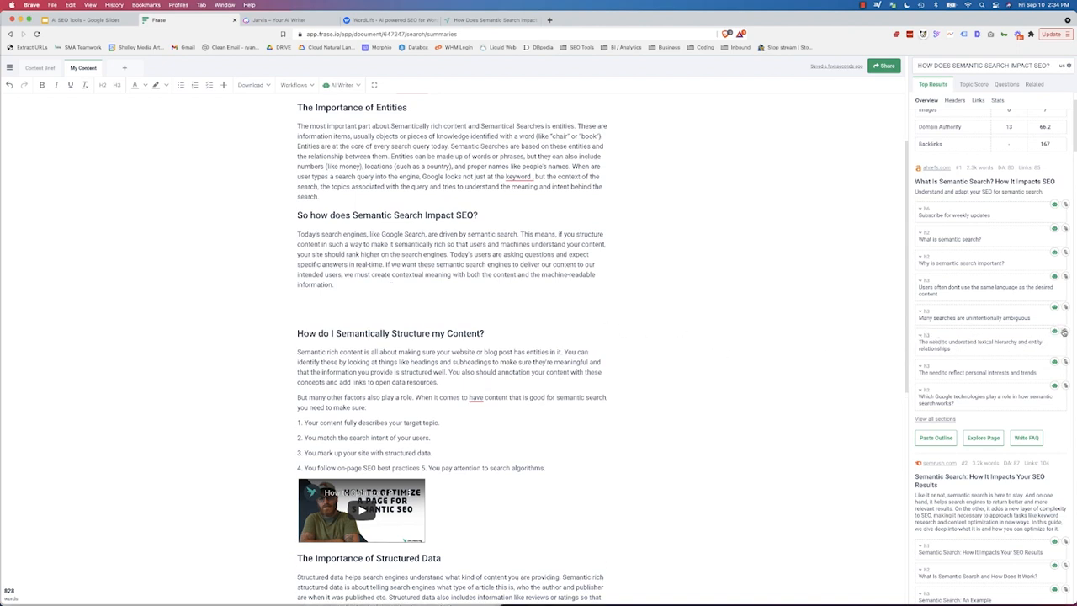
click(1065, 332)
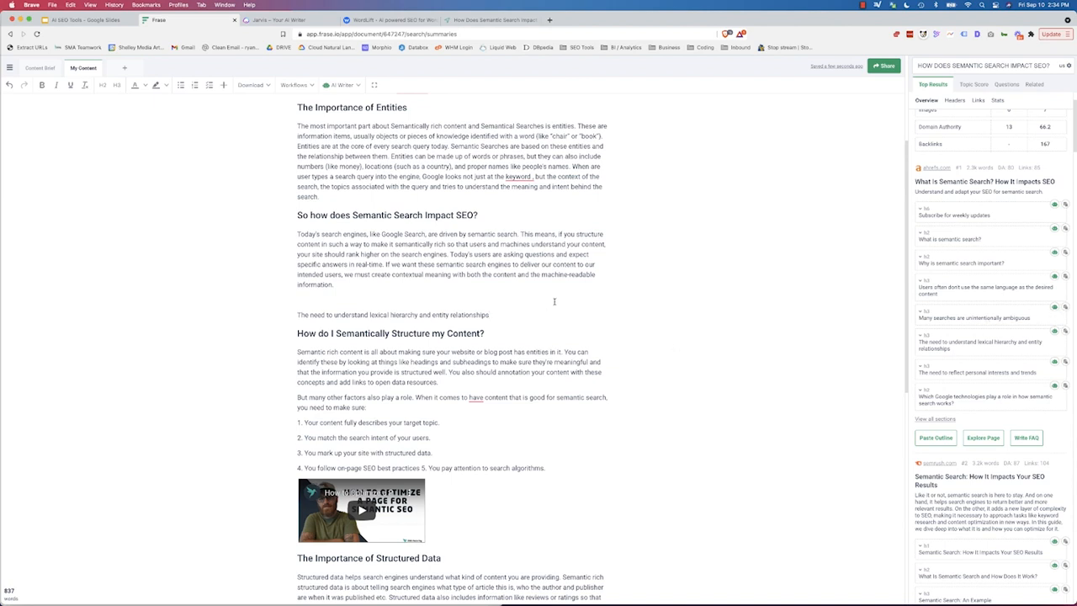
Step: Generate AI text from the ahrefs.com header "Many searches are unintentionally ambiguous" on the blank line above the lexical hierarchy line
click(1056, 309)
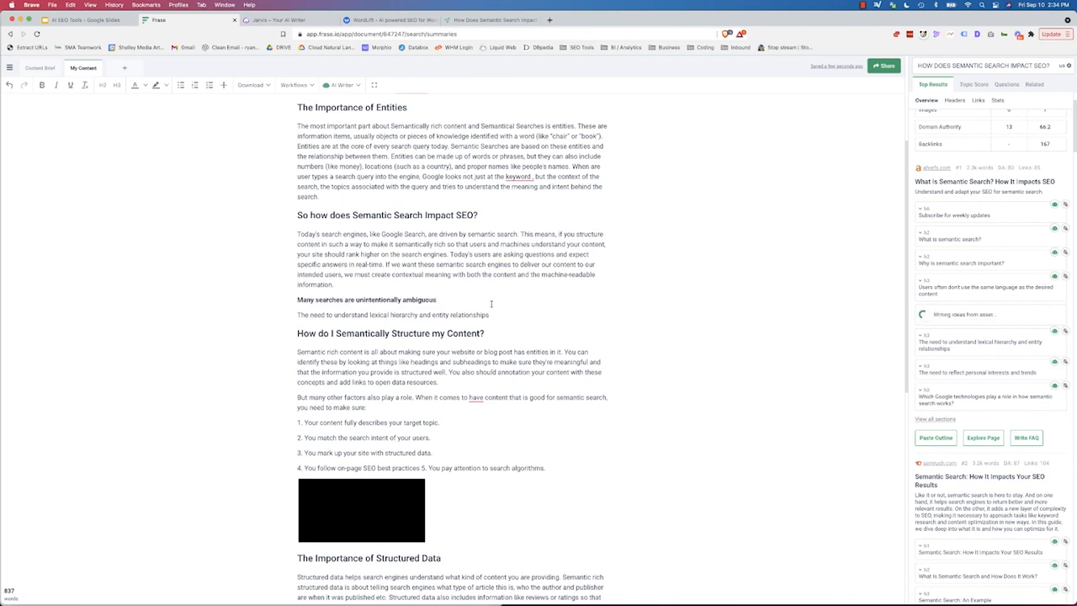
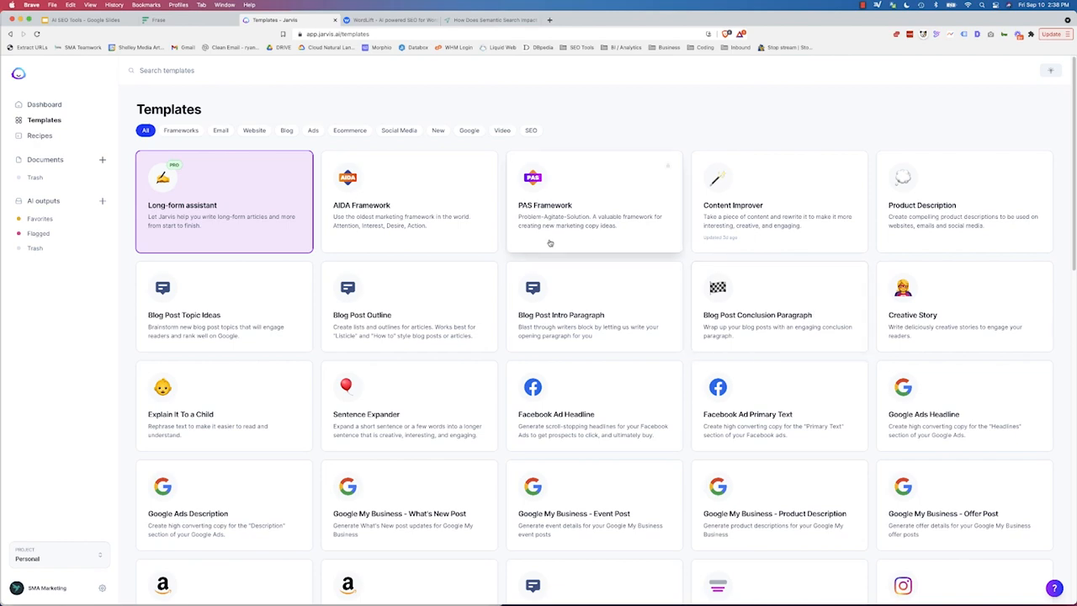
Step: In Jarvis, look through the full list of content templates, from the long-form assistant to the poll questions template
scroll(550, 243, down, 3)
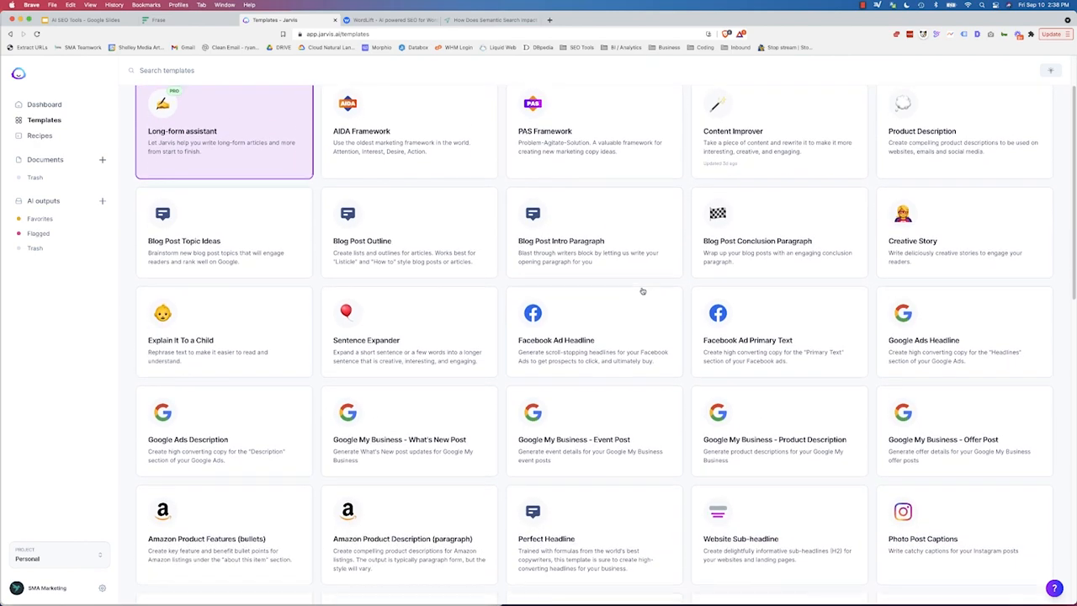
scroll(644, 290, down, 1)
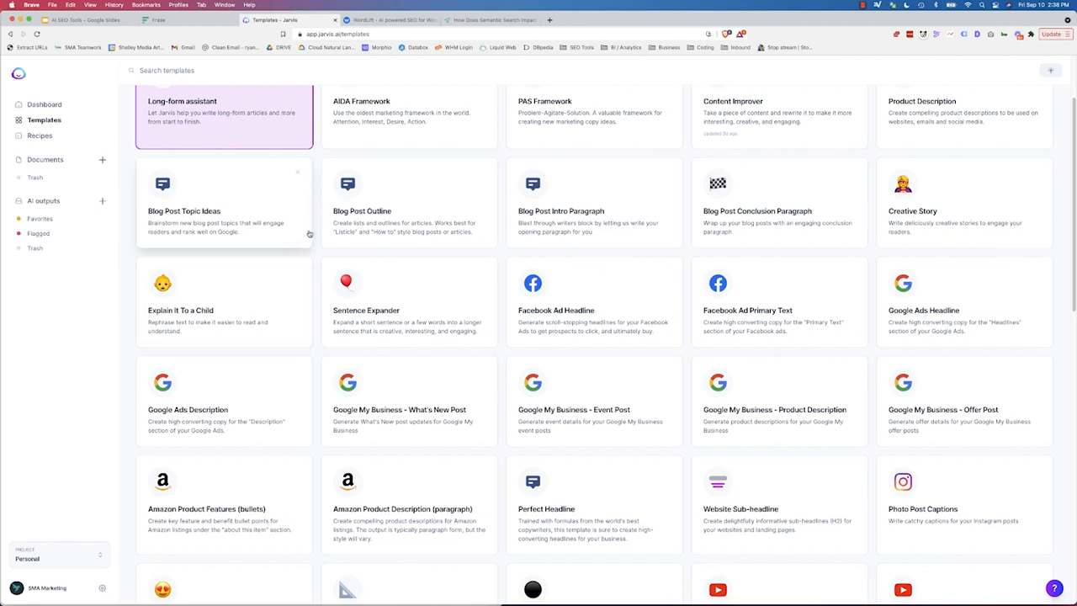
scroll(515, 336, down, 5)
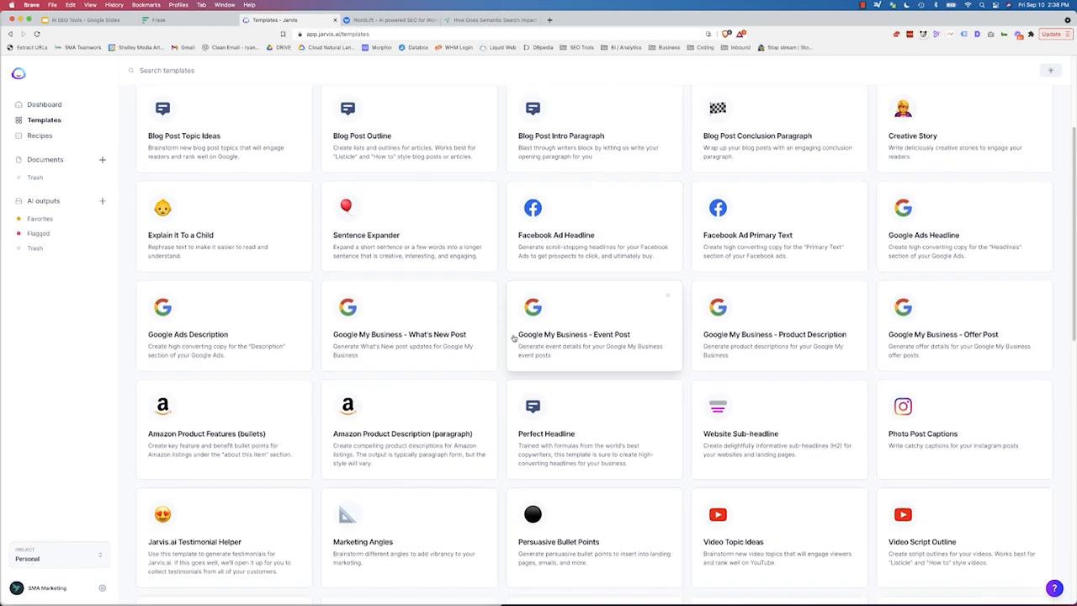
scroll(511, 339, down, 1)
scroll(480, 320, down, 4)
scroll(480, 329, down, 2)
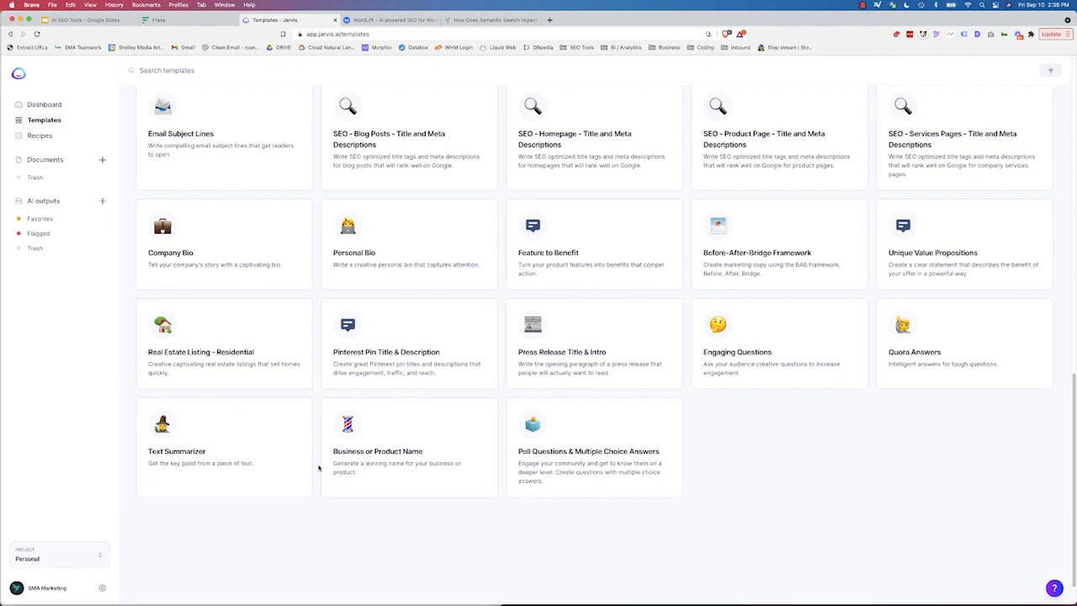
scroll(308, 384, up, 10)
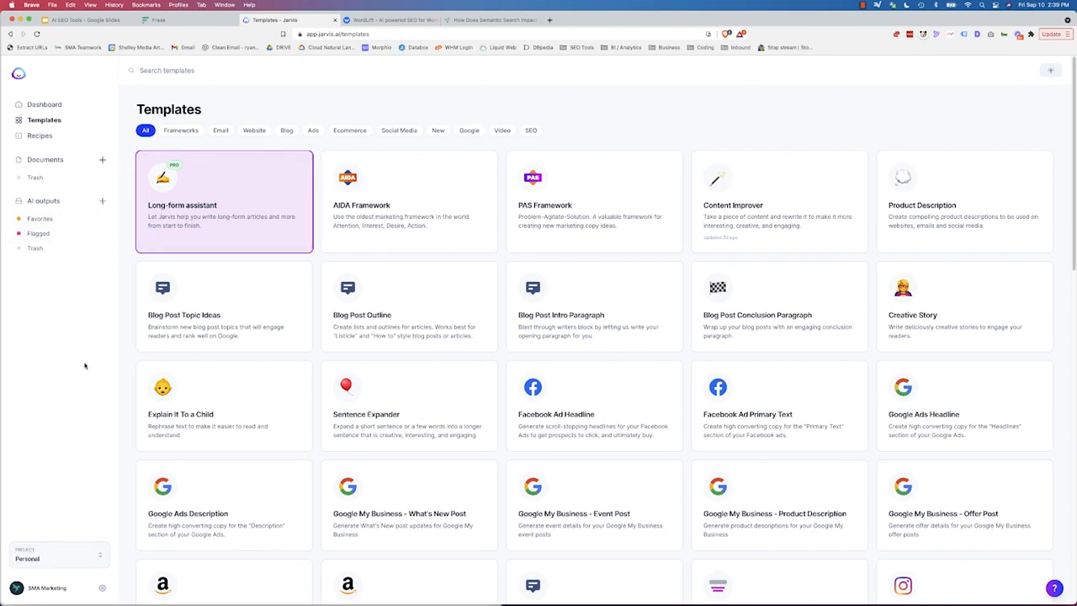
Step: Start the long-form assistant's blog post workflow and enter the Schema.org course paragraph beginning "As more and more blue links disappear" as the content description
click(232, 201)
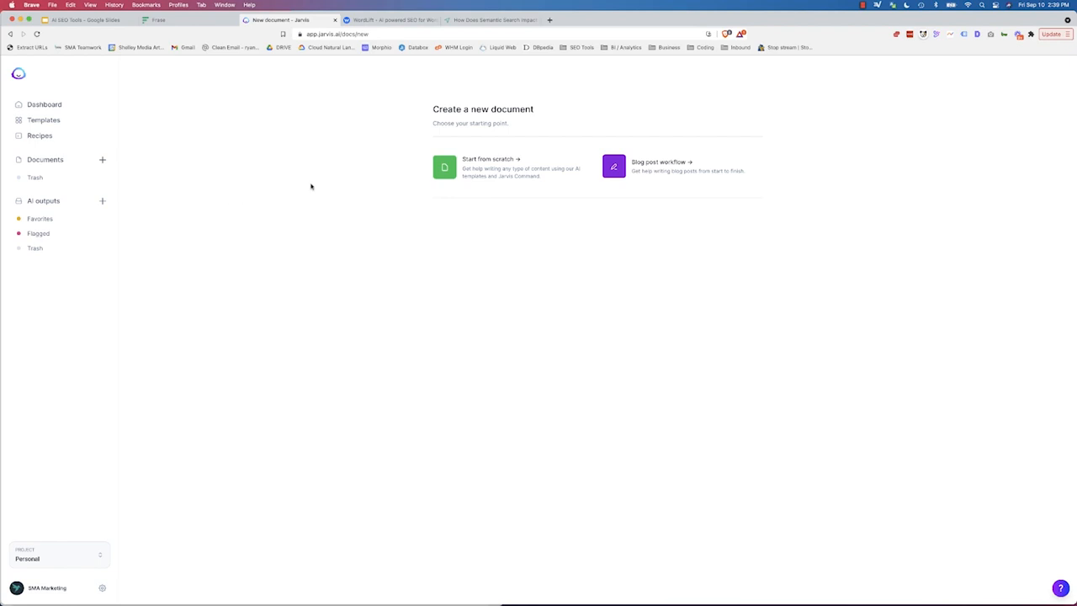
click(656, 172)
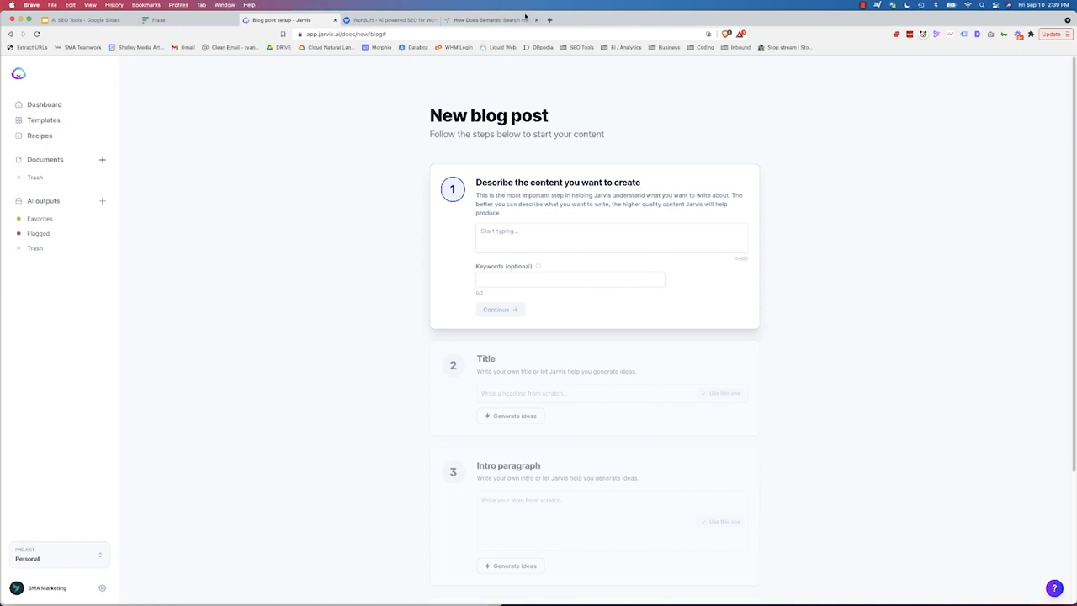
click(544, 228)
text(As more and more blue links disappear, those who earn these SERP features will dominate search and drive relevant traffic to their sites. Knowing how to implement Structured Data and the Schema.org vocabulary is essential if you want to earn these rankings.)
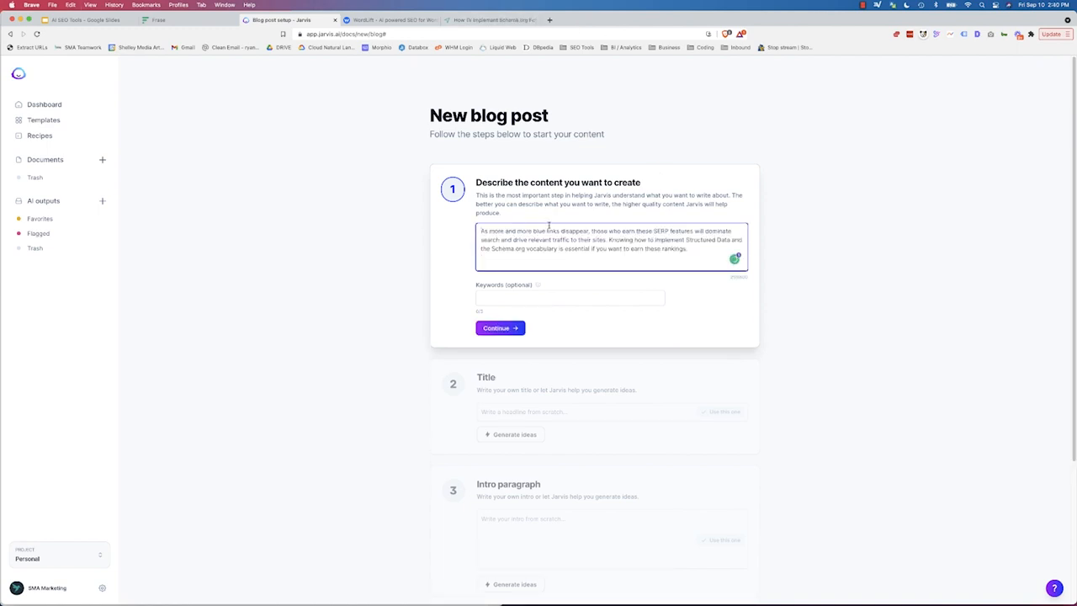
Step: Add the keywords "schema.org" and "SERP features" to the blog post, taking the second from the content description
click(503, 296)
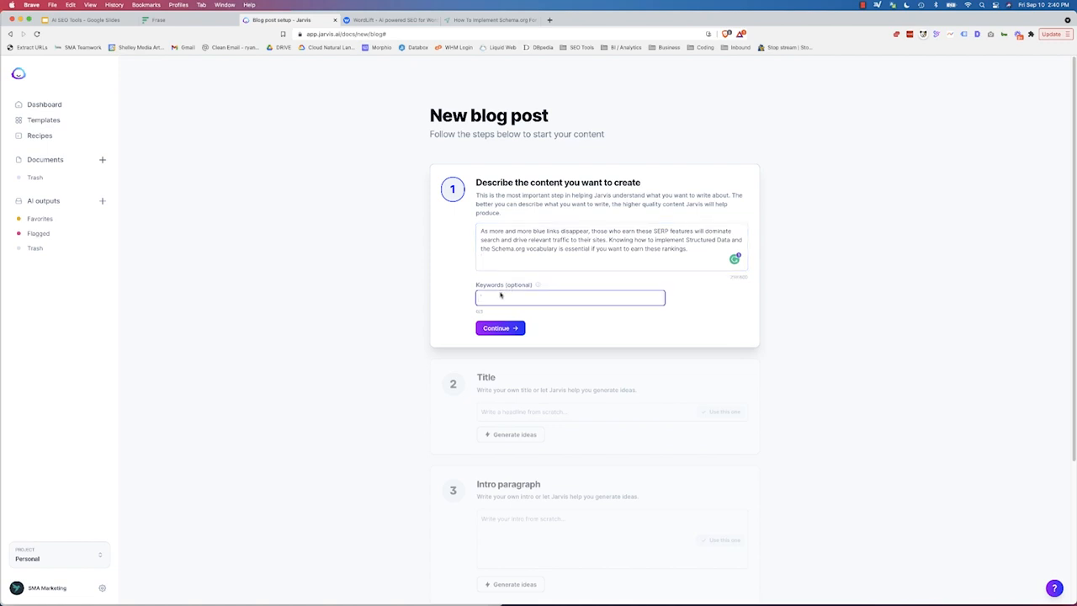
text(schema.org)
key(Return)
drag(654, 231, 694, 232)
key(ctrl+c)
click(577, 295)
key(ctrl+v)
key(Return)
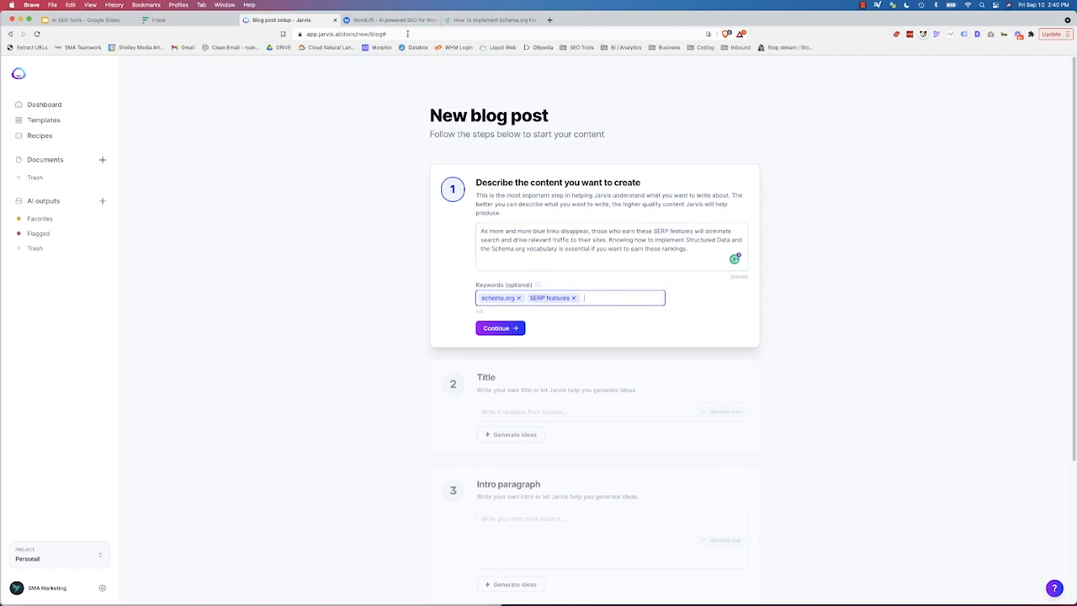
Step: Copy "Mastering Structured Data" from the simplifiedsearch.net course heading, add it as the third keyword in Jarvis, and continue to the title
click(490, 20)
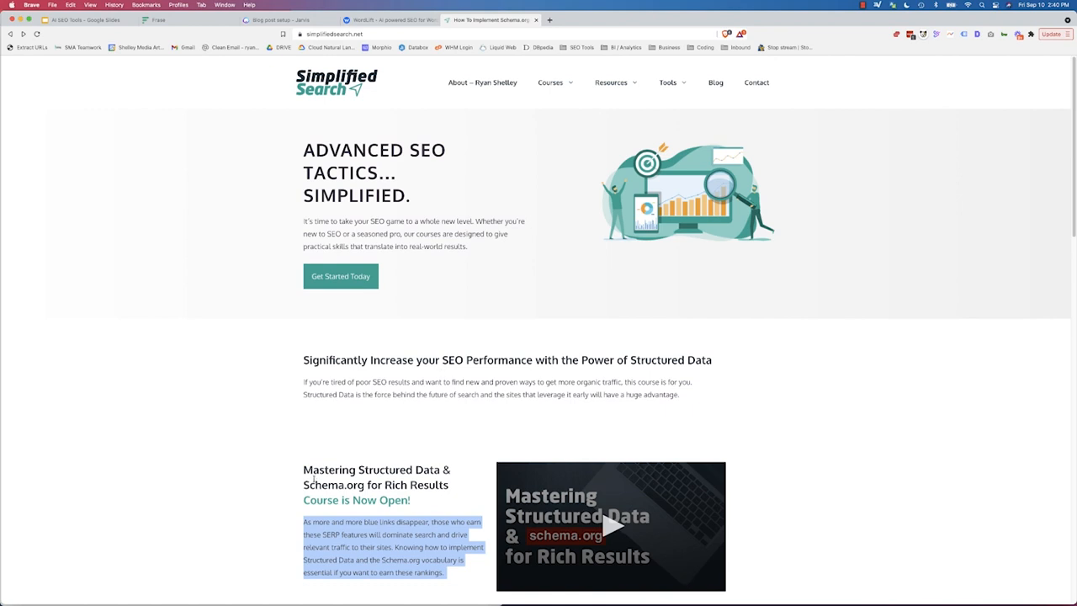
drag(313, 472, 278, 469)
key(super+c)
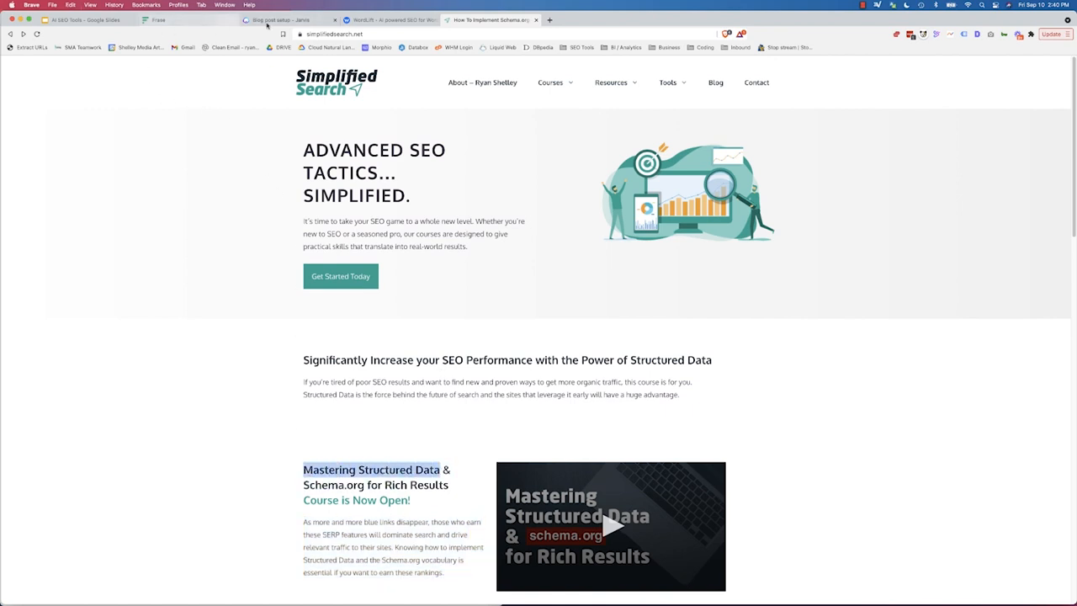
click(266, 24)
click(604, 307)
key(super+v)
key(Return)
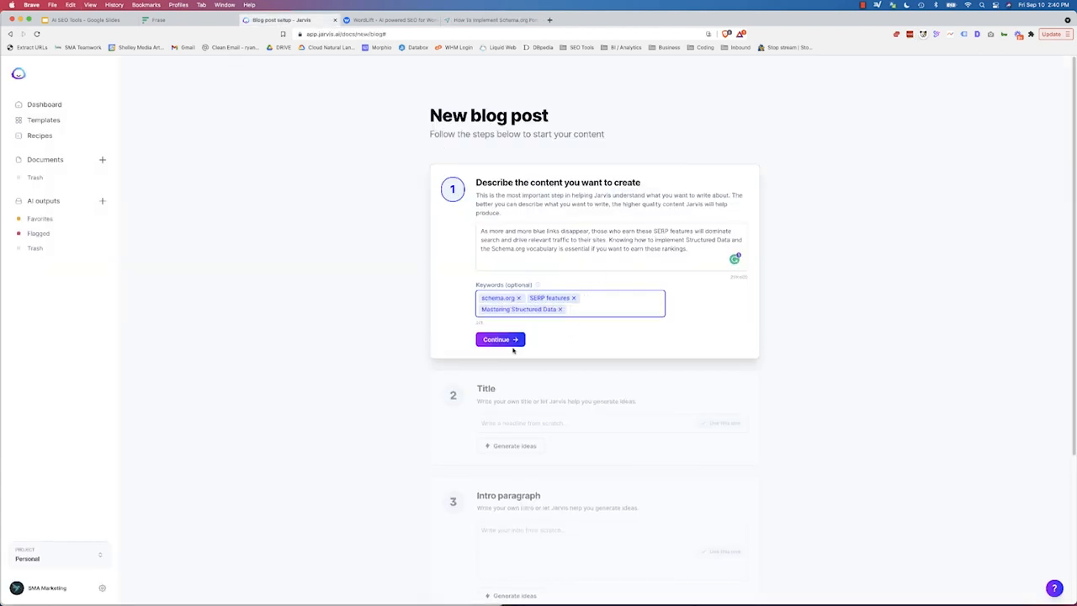
click(507, 340)
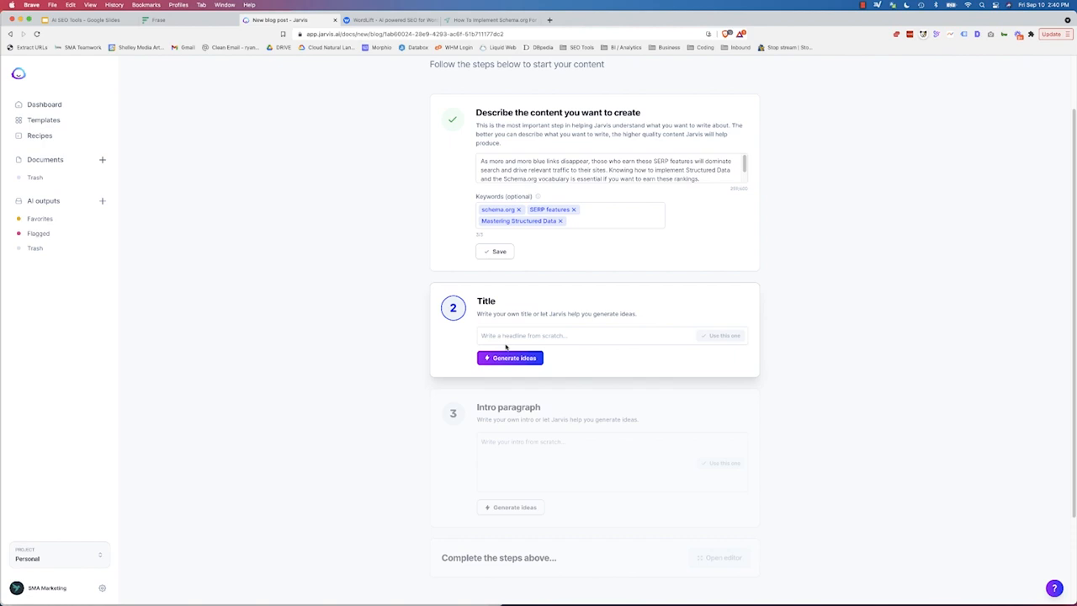
Step: Generate title ideas and use "How to Rank for Search Results with Structured Data"
click(508, 358)
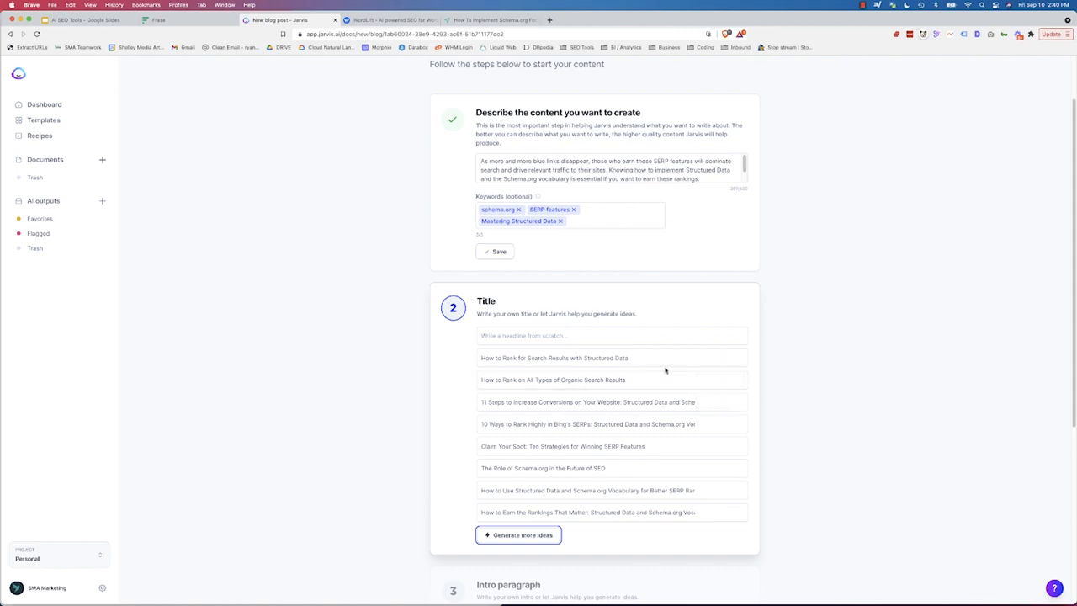
click(712, 358)
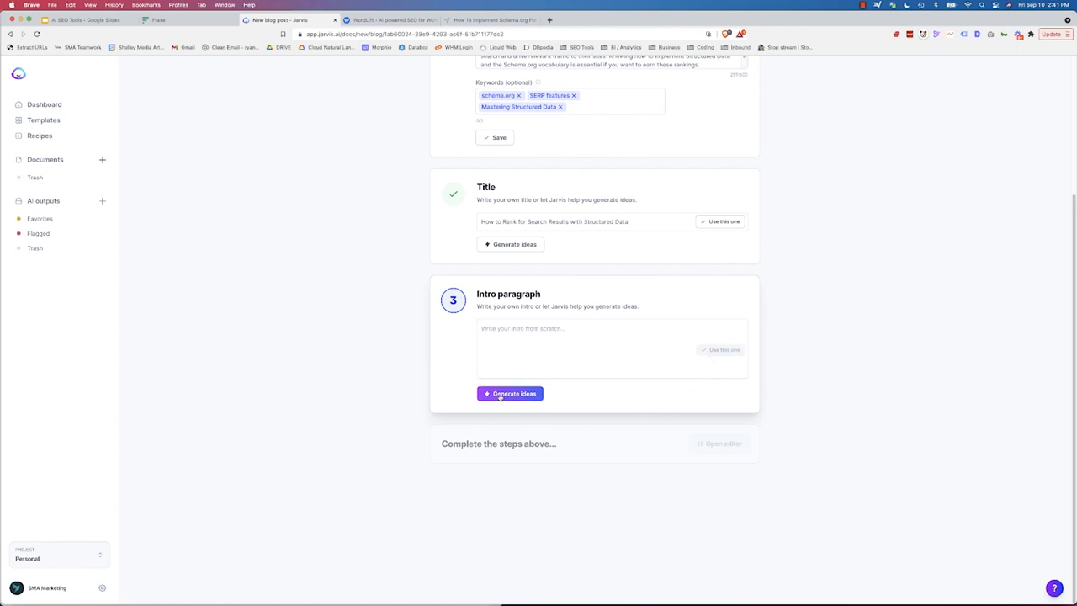
Step: Generate intro paragraphs, use the one beginning "Structured Data and schema.org are two powerful tools", and open the document in the editor
click(499, 396)
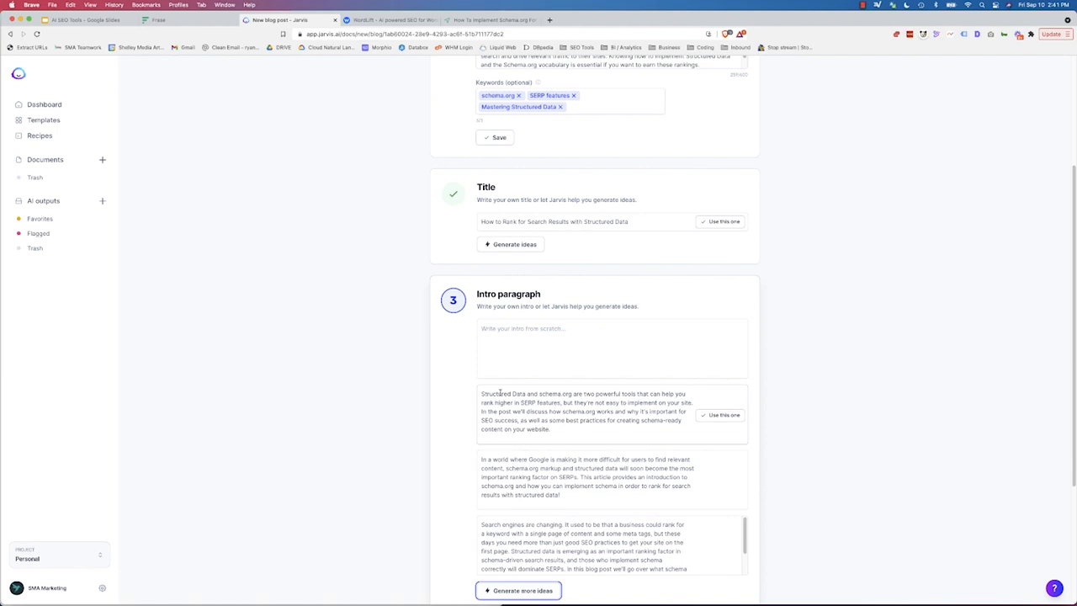
scroll(808, 286, down, 1)
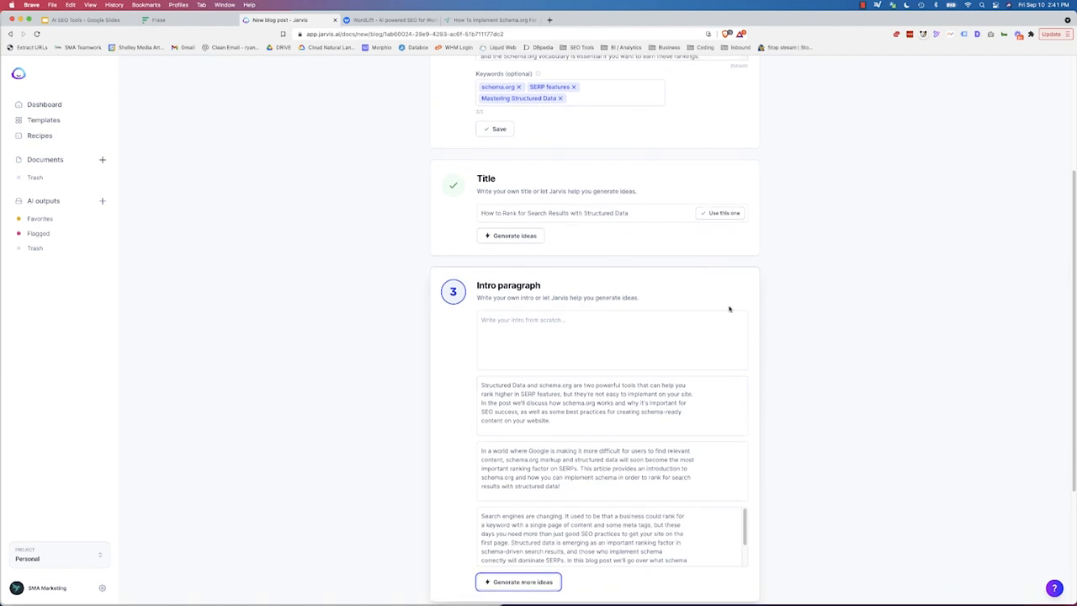
scroll(729, 309, down, 1)
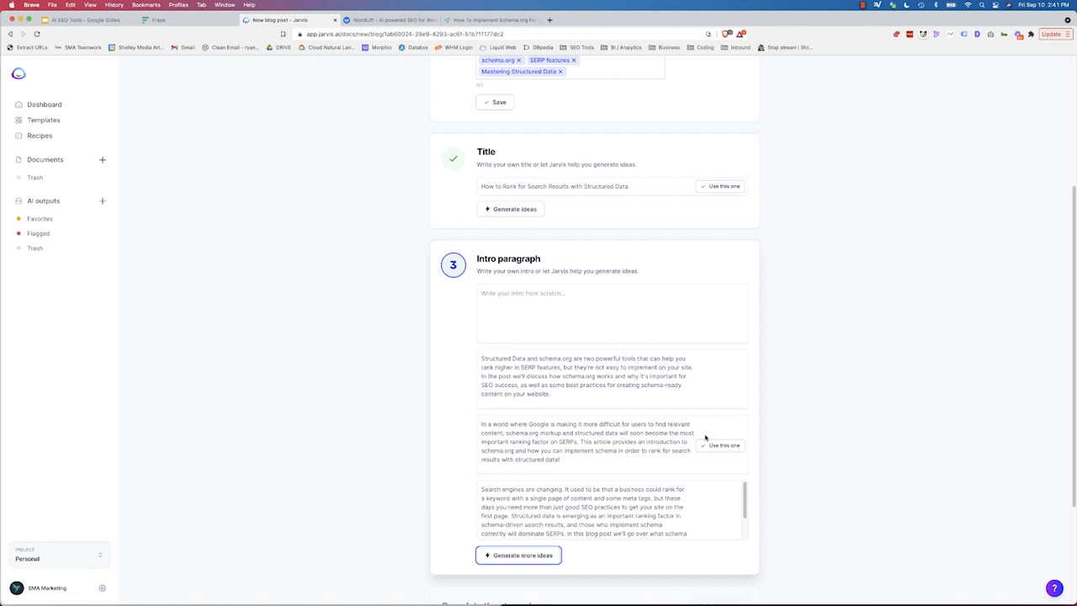
click(720, 381)
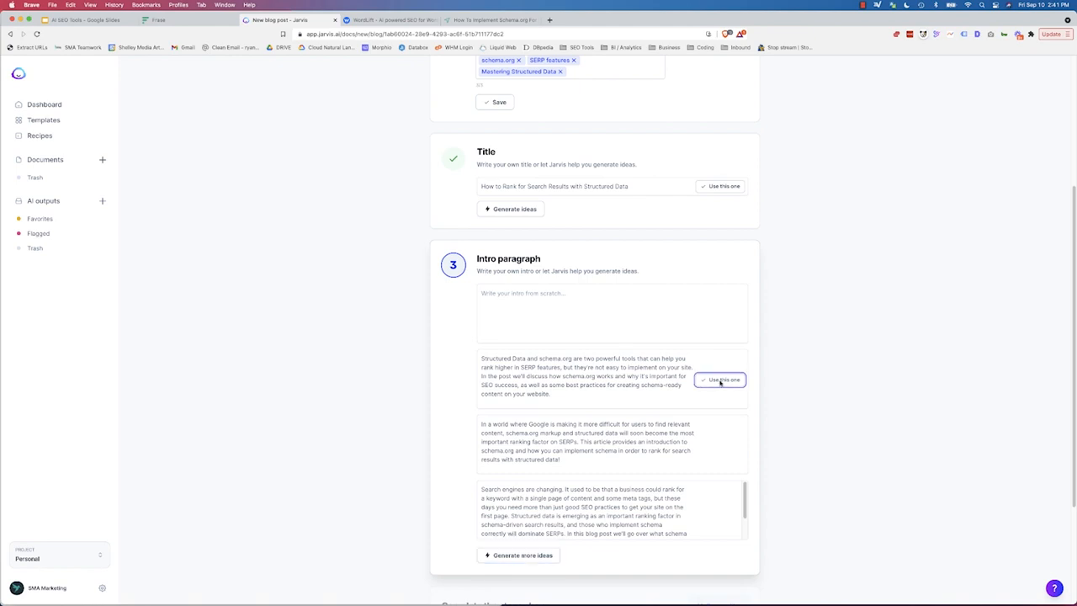
click(706, 447)
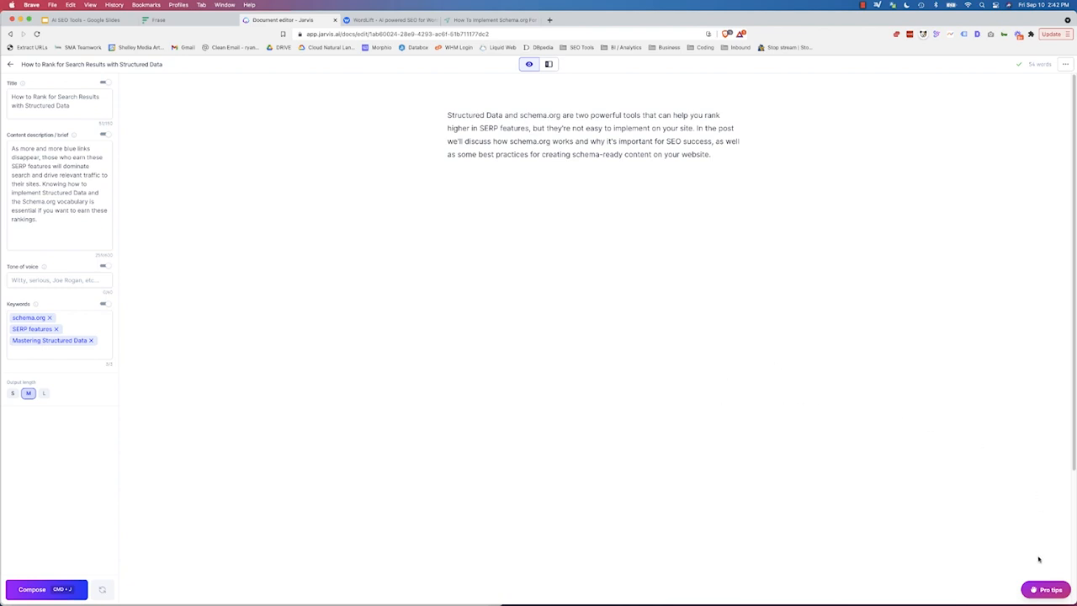
Step: Show the Boss Mode Cheatsheet beside the document and have Jarvis compose two further passages below the intro paragraph
click(1043, 590)
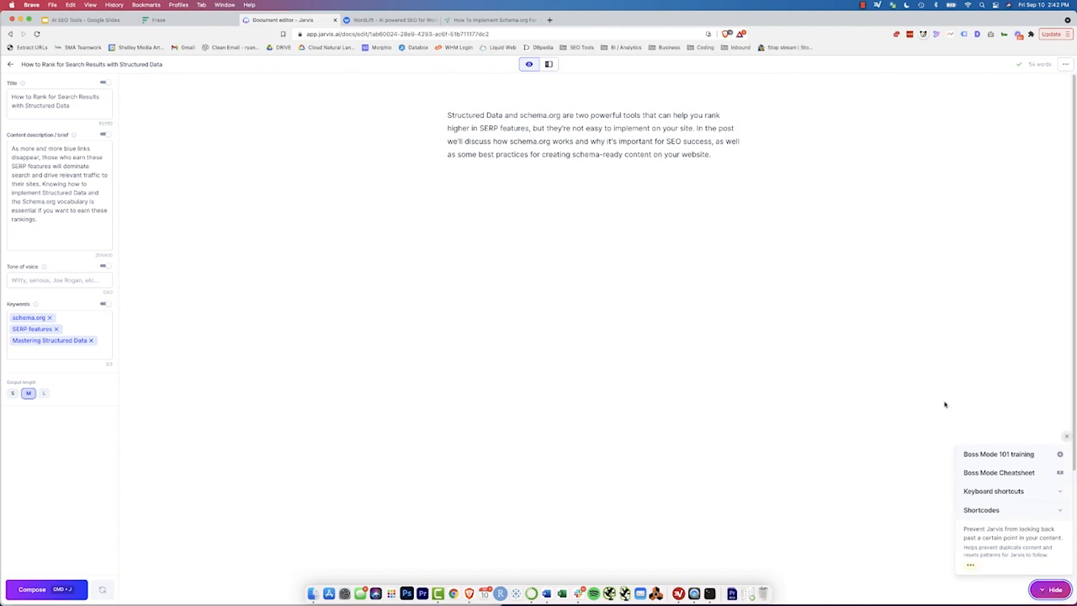
click(984, 473)
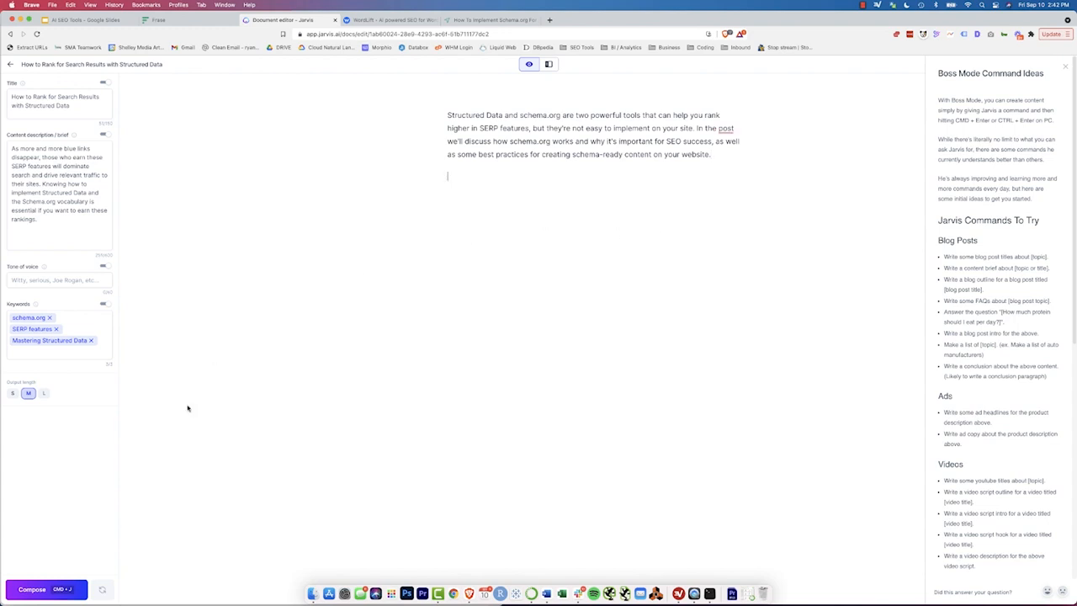
key(super+j)
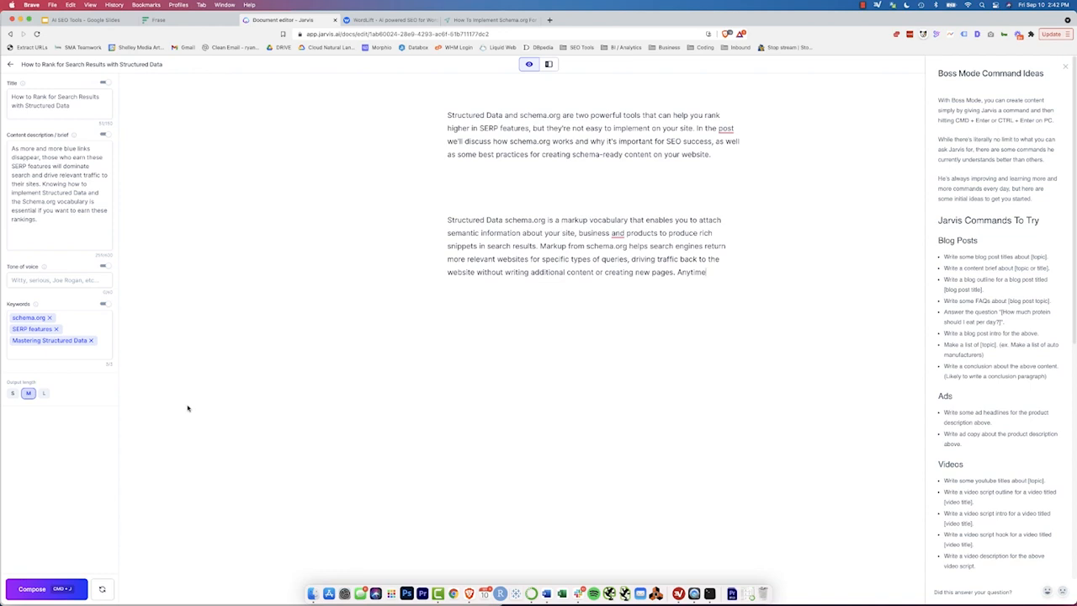
key(super+j)
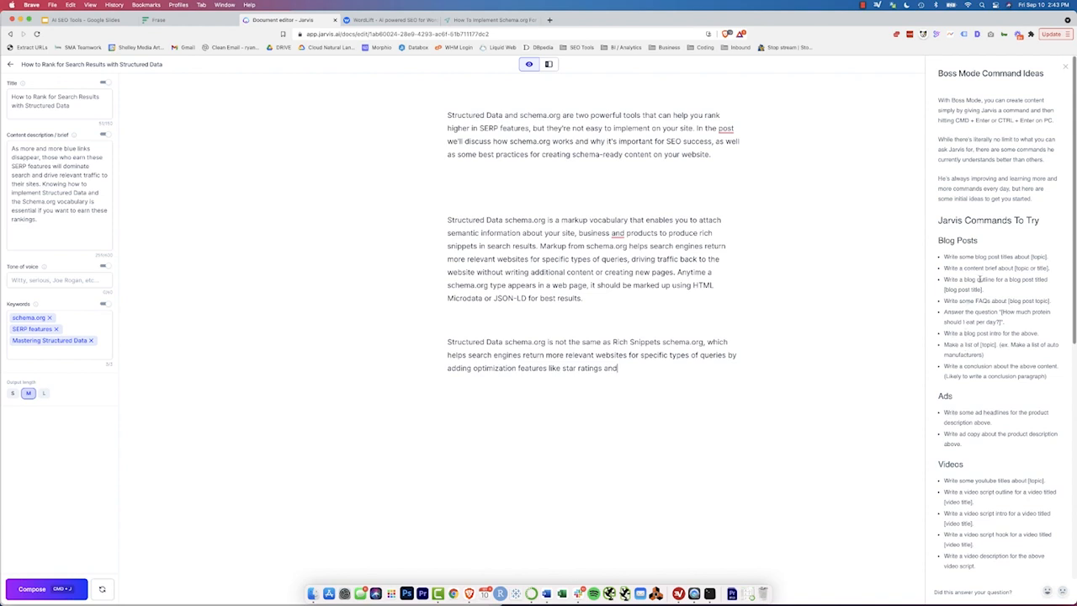
Step: Below the composed text, add the command "Write a blog outline for a blog post titled How to Rank for Search Results with Structured Data"
mouse_move(945, 279)
mouse_down()
mouse_move(1051, 279)
mouse_move(938, 281)
mouse_up()
key(super+c)
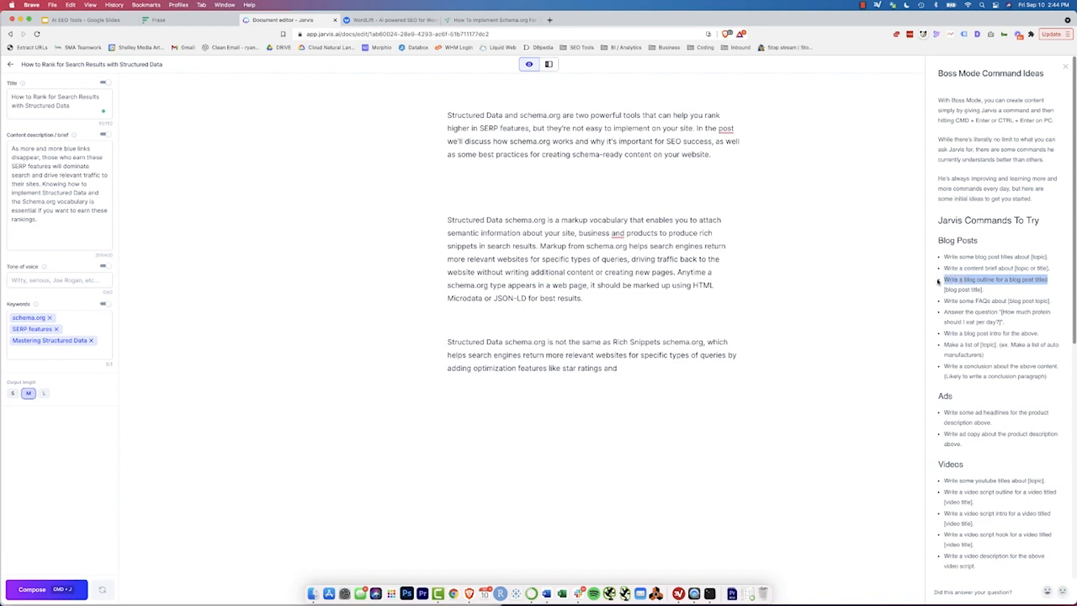
click(449, 411)
key(super+v)
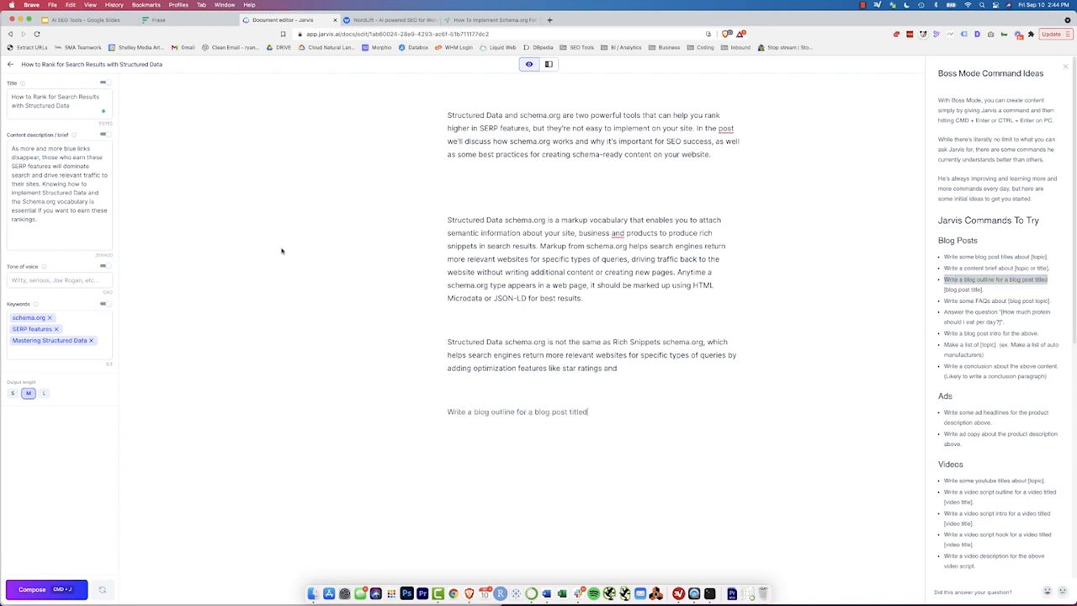
triple_click(71, 108)
key(super+c)
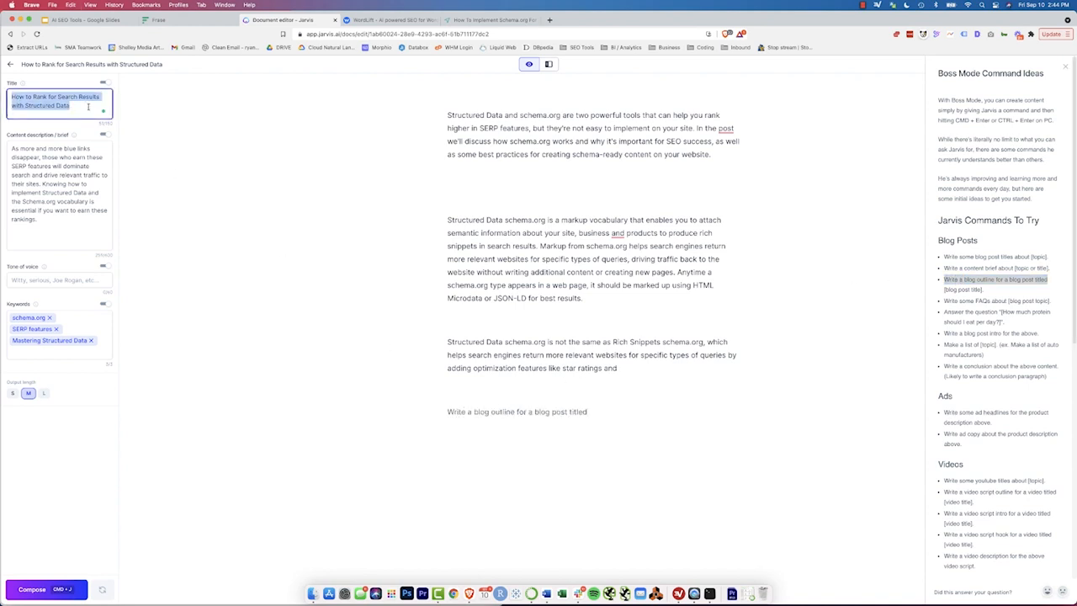
click(604, 409)
key(super+v)
Step: Have Jarvis compose the blog outline from the command and continue composing twice more to extend it with section text
click(65, 581)
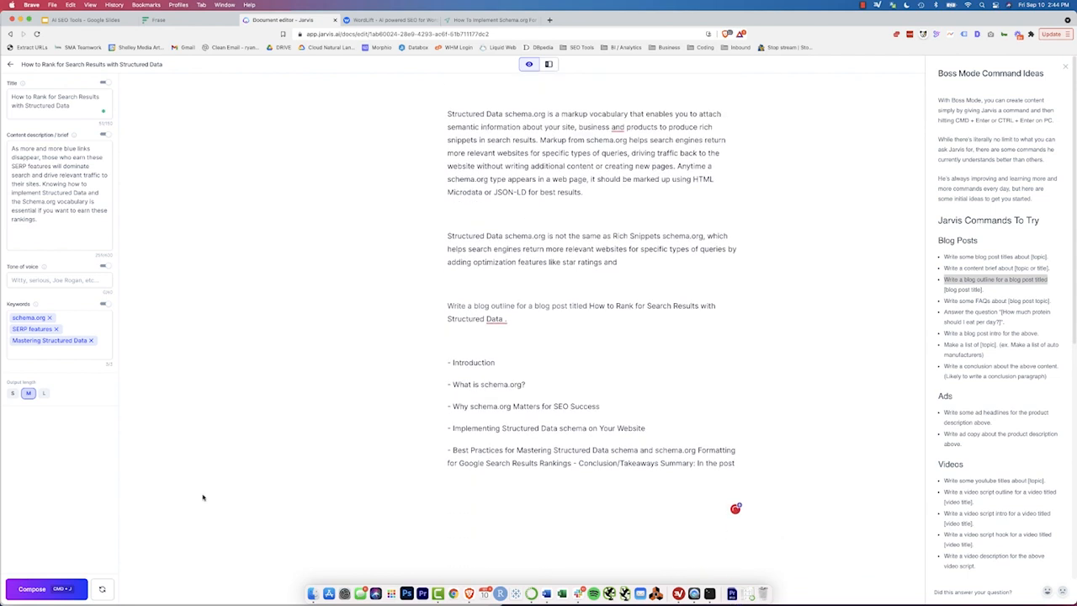
click(52, 594)
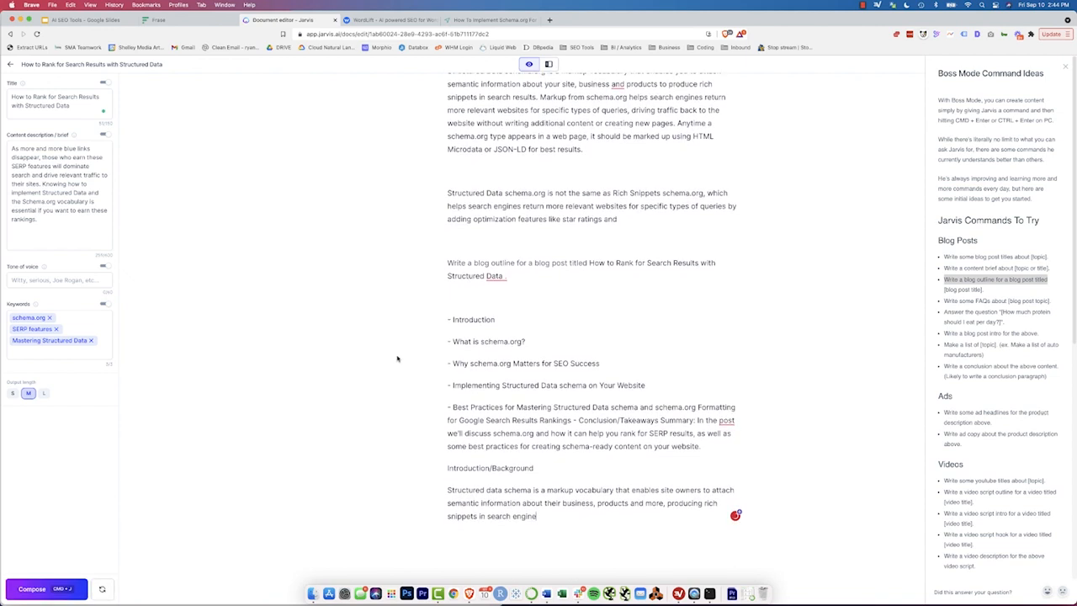
click(46, 588)
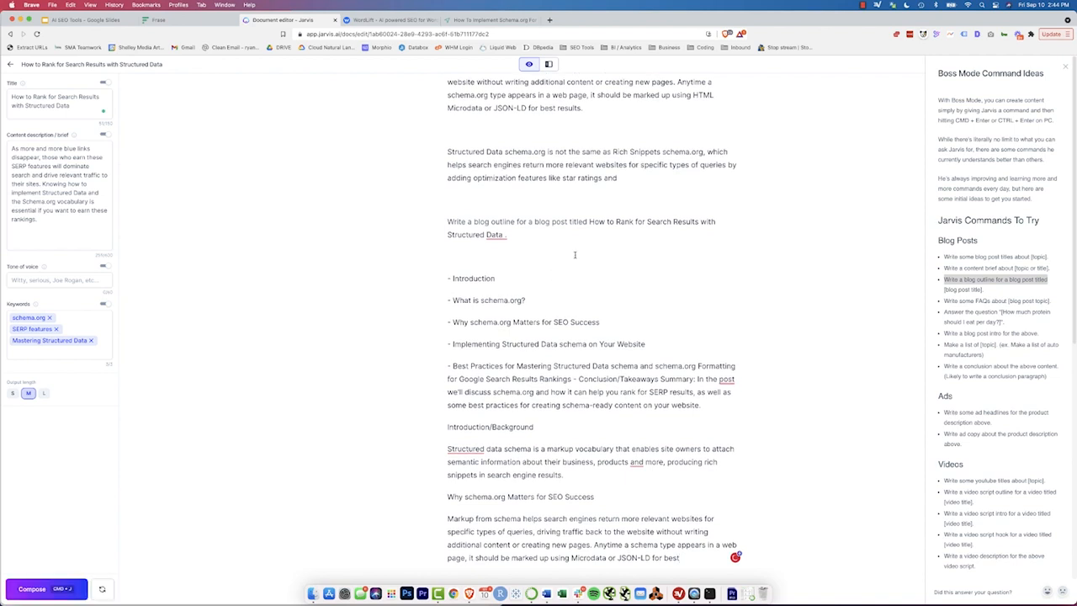
Step: Copy the outline item "What is schema.org?" to the empty line above the blog outline command and format it as an H2 heading
scroll(516, 300, up, 1)
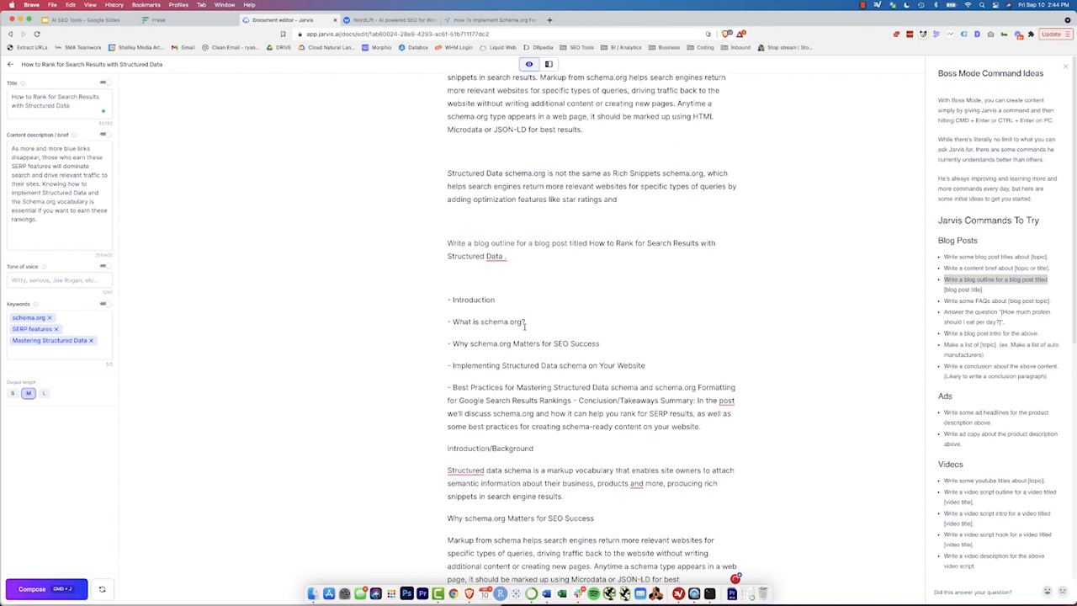
drag(526, 324, 451, 322)
key(super+c)
scroll(471, 208, up, 5)
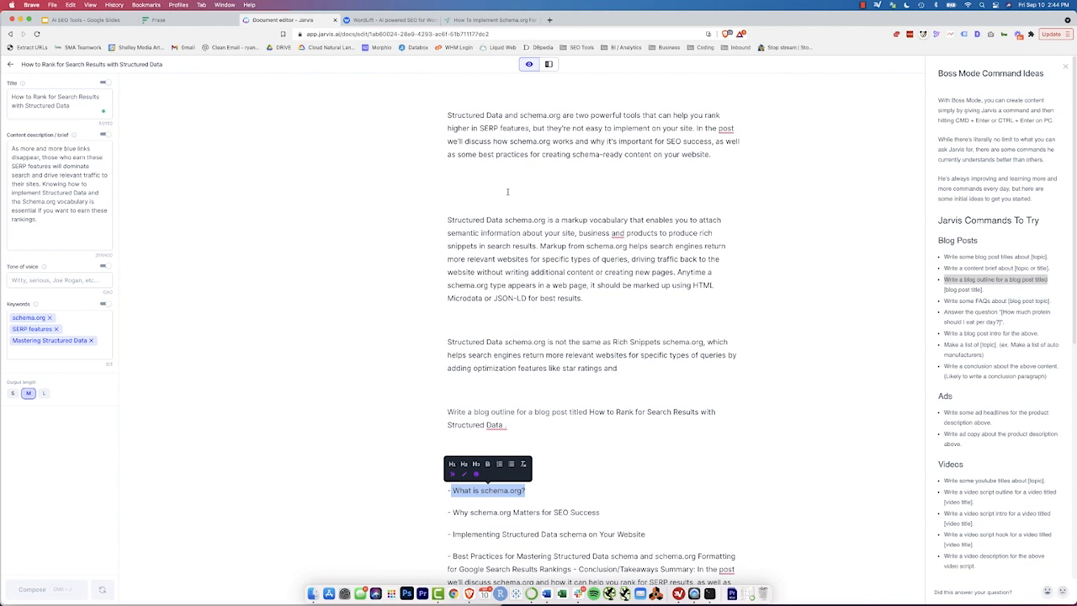
click(521, 386)
key(super+v)
triple_click(475, 390)
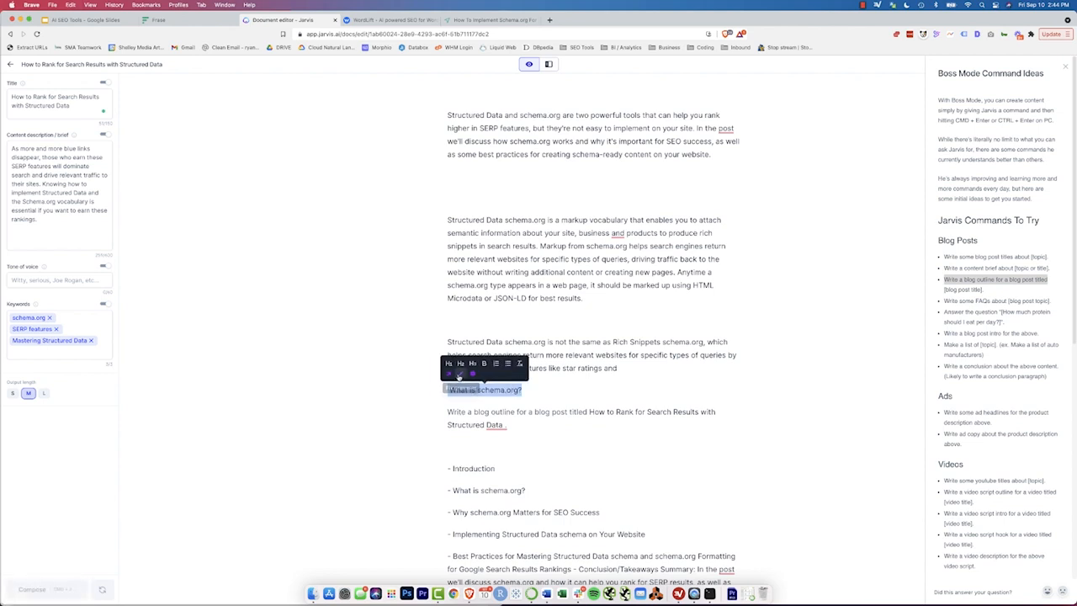
click(460, 365)
Step: Have Jarvis compose section text on a new line beneath the "What is schema.org?" heading
click(549, 391)
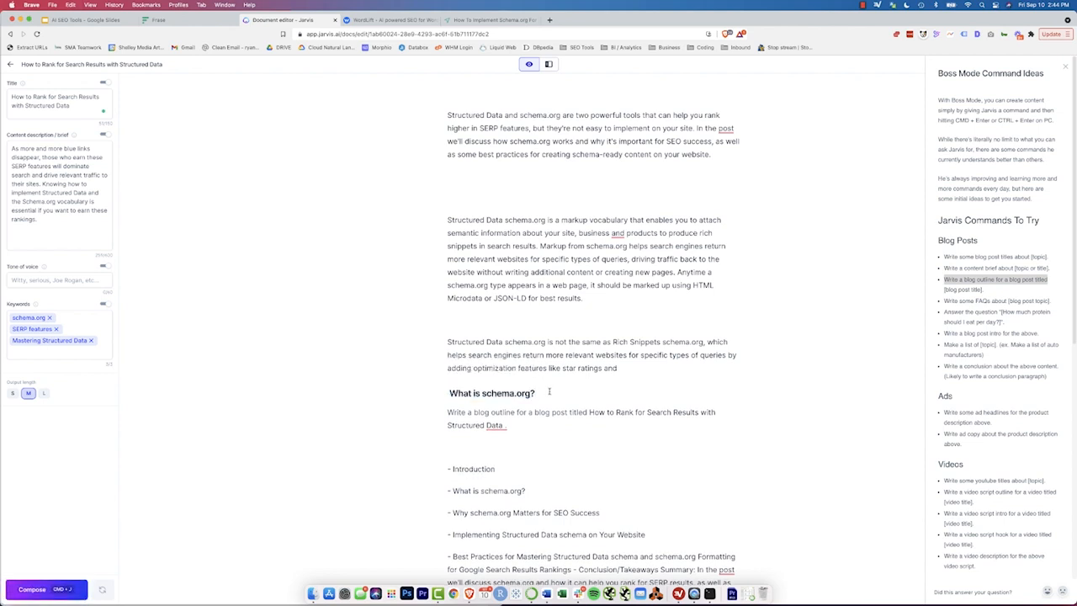
key(Return)
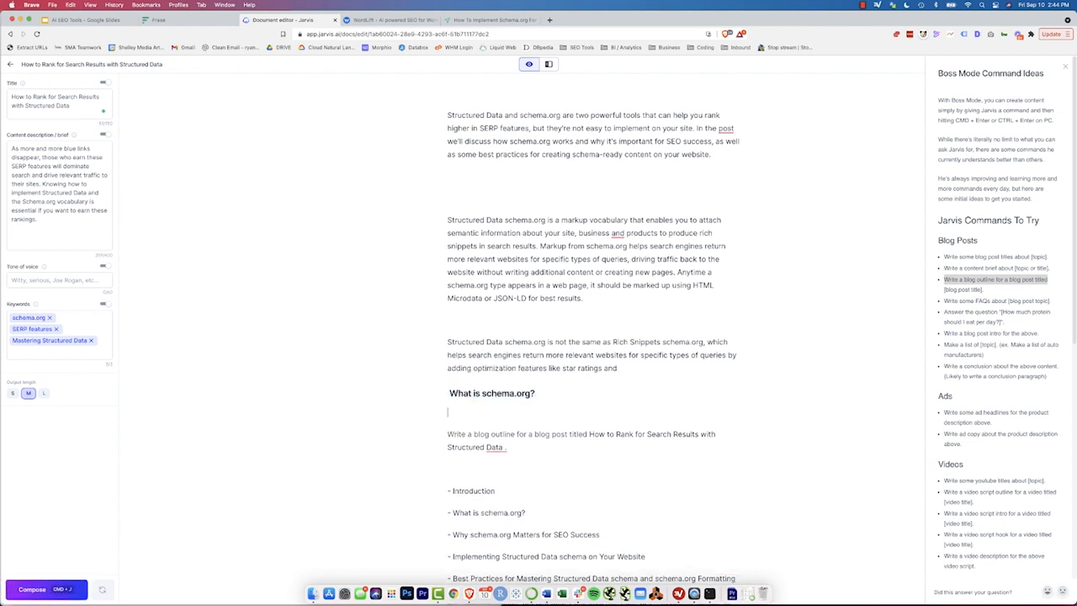
click(46, 589)
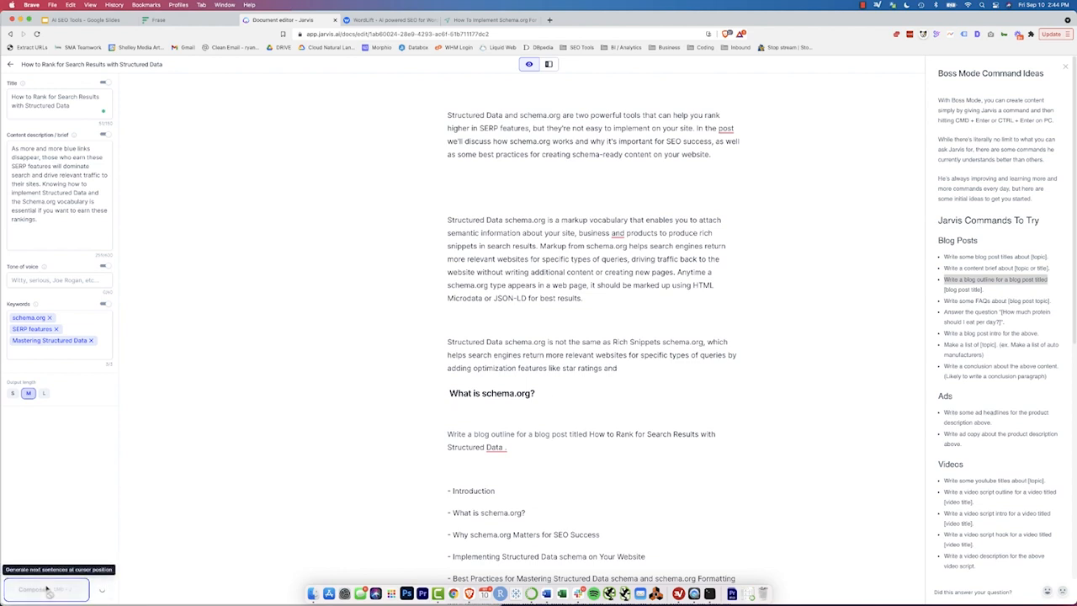
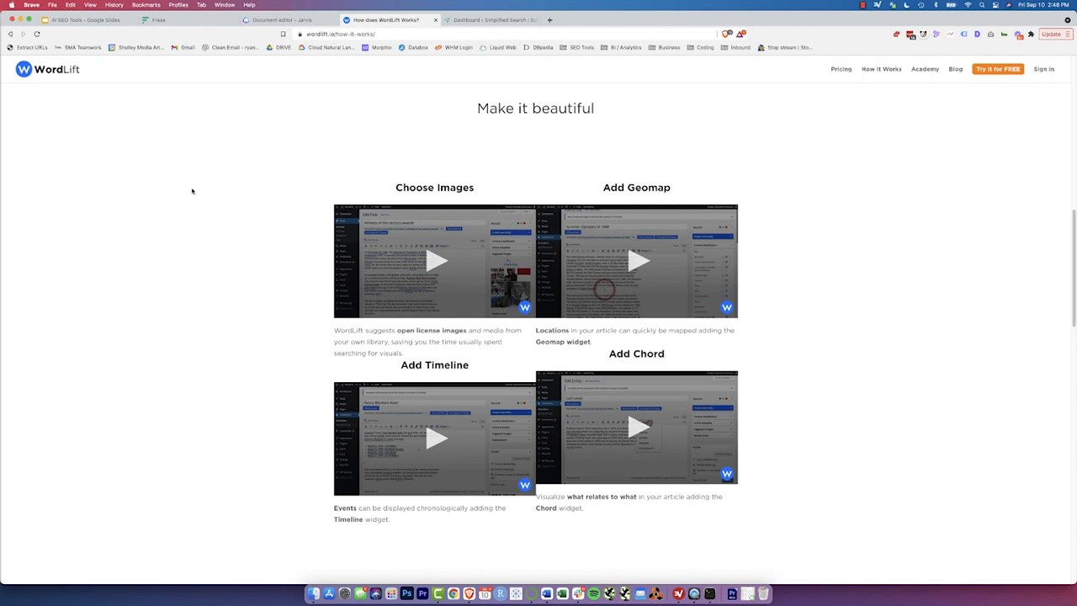
Step: Switch to the WordPress dashboard, open the post "How Does Semantic Search Impact SEO?" for editing and show its WordLift settings
key(ctrl+Tab)
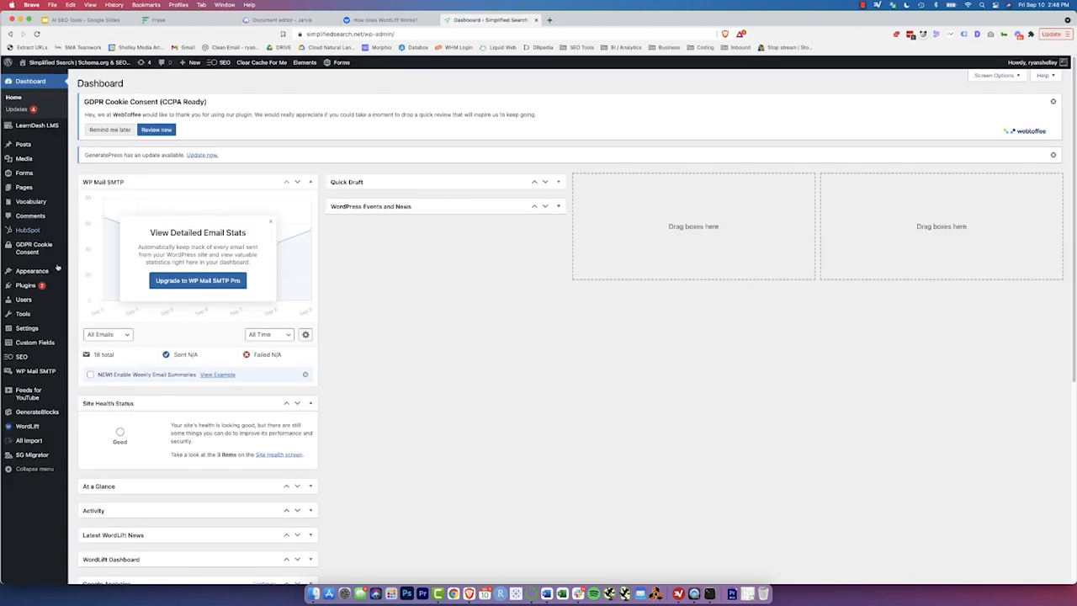
mouse_move(27, 430)
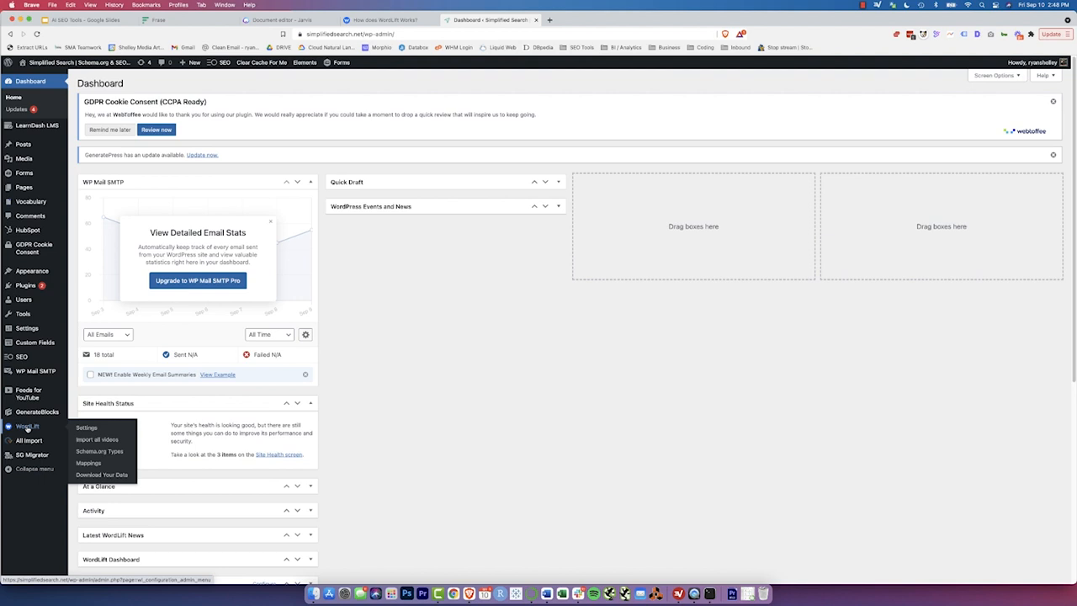
mouse_move(53, 203)
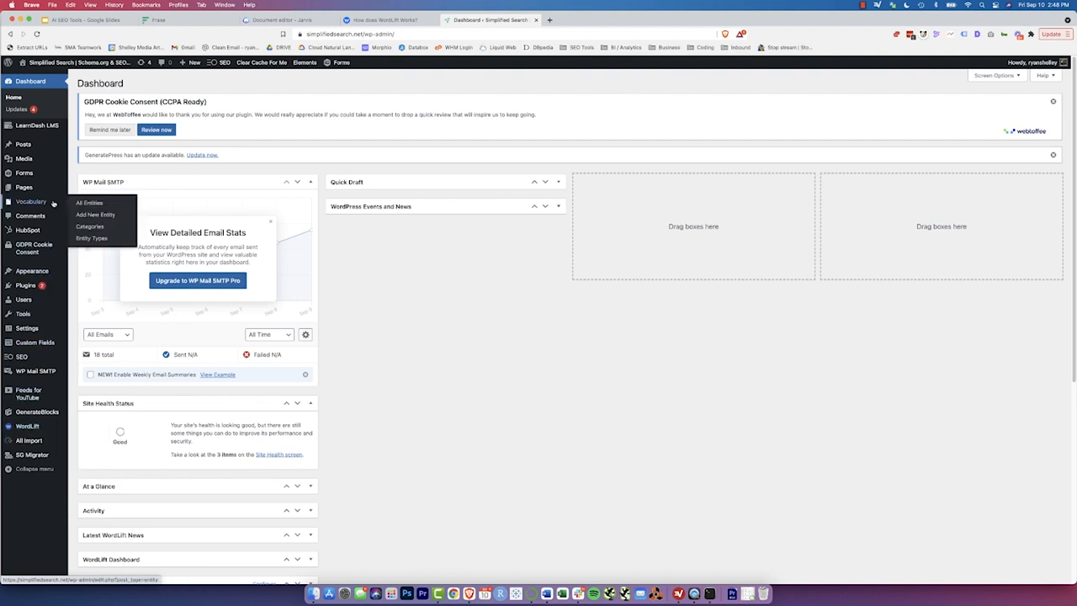
mouse_move(31, 146)
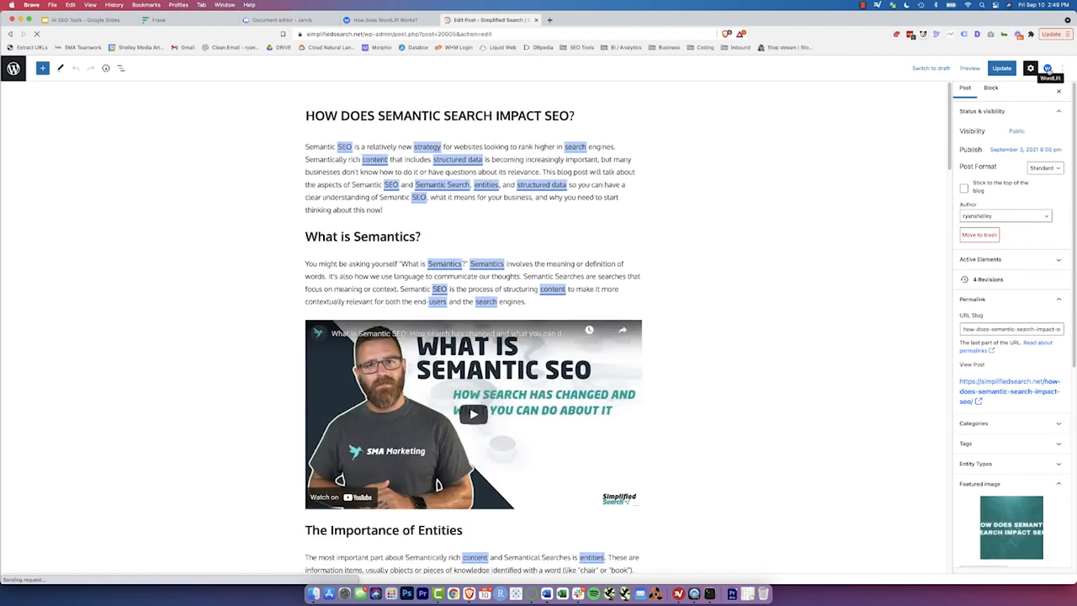
click(1048, 68)
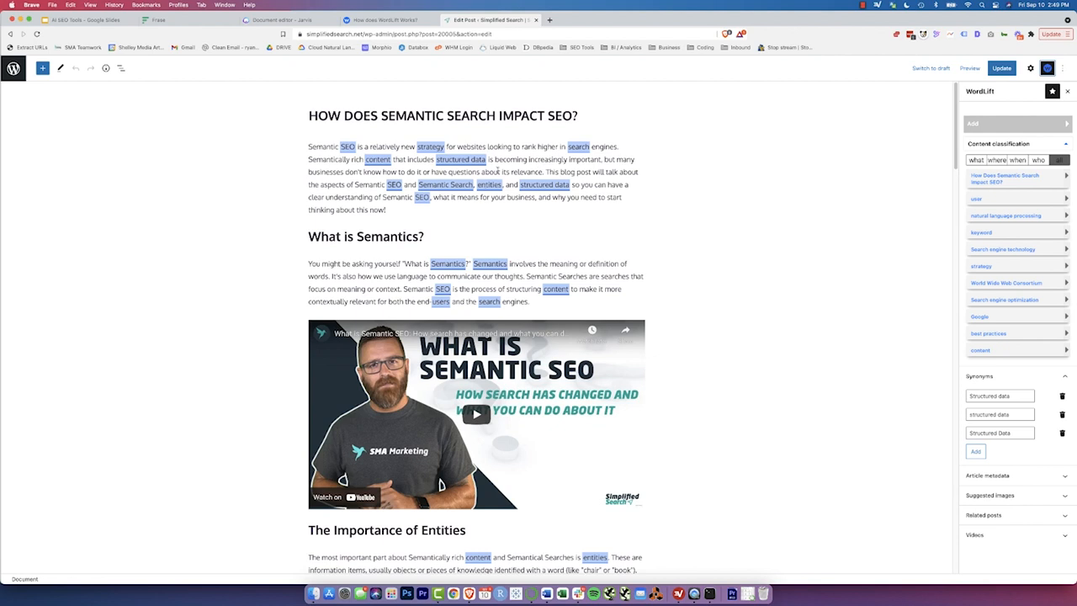
Step: Review the entities annotated in the post text and expand WordLift's Videos section
scroll(416, 444, down, 5)
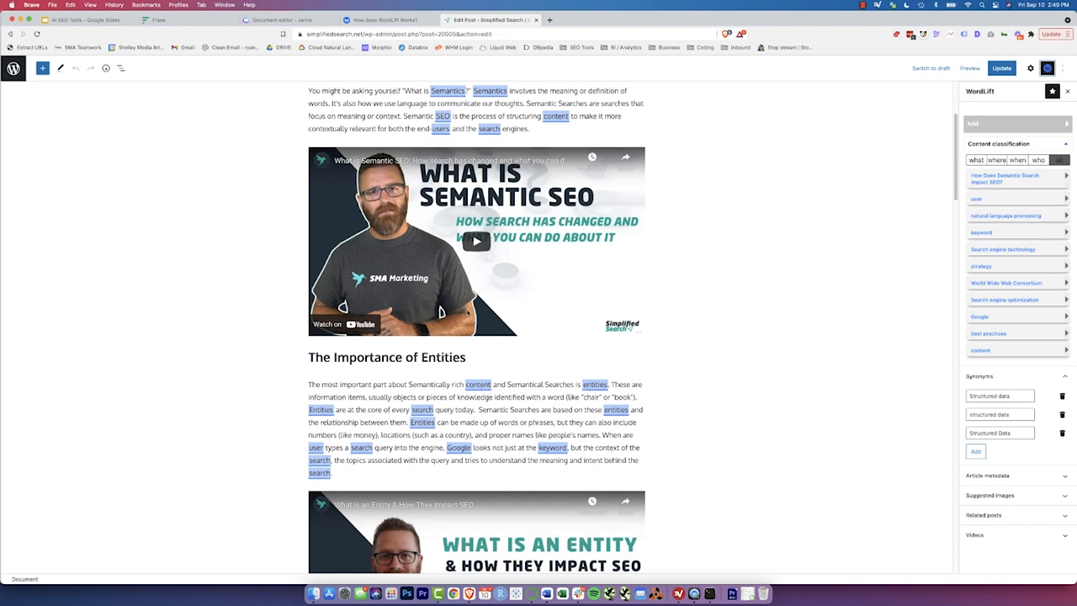
scroll(551, 361, up, 5)
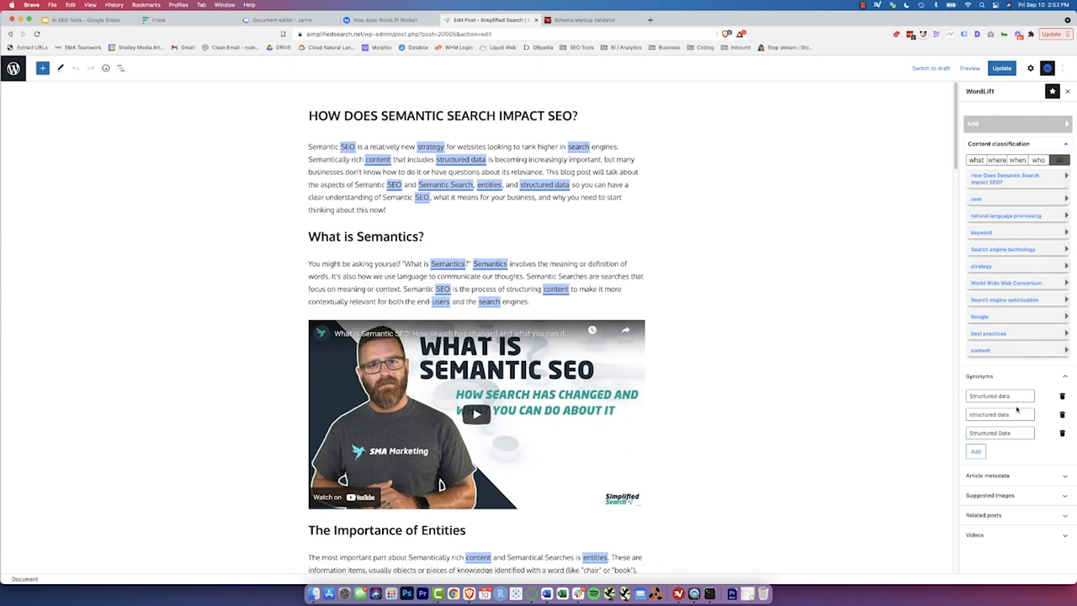
click(1003, 539)
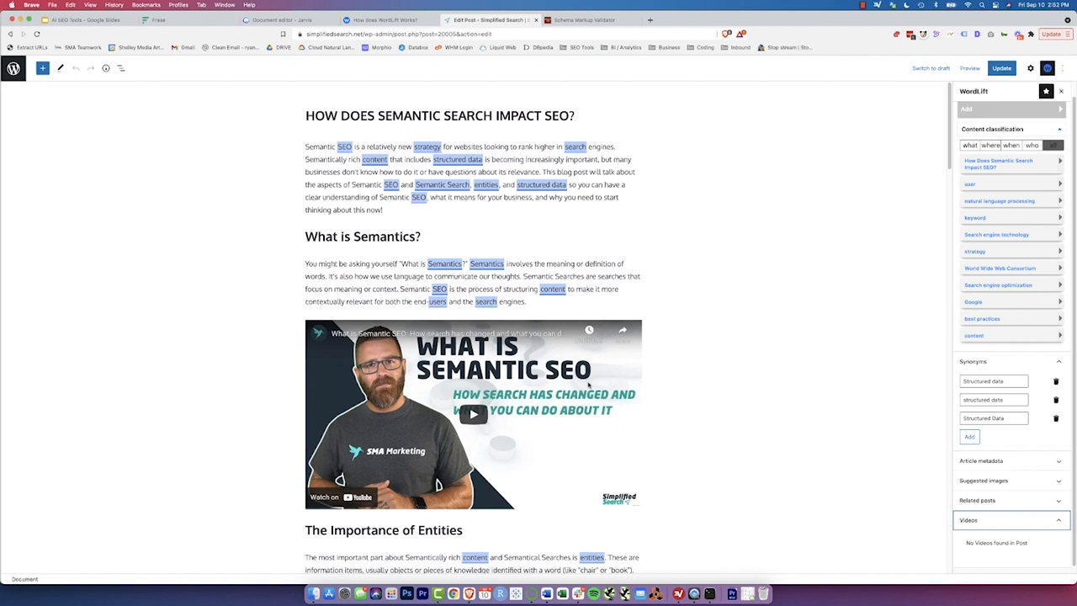
Step: Expand Entity Types in the post settings and browse the available schema.org types
click(1030, 68)
scroll(1001, 165, down, 5)
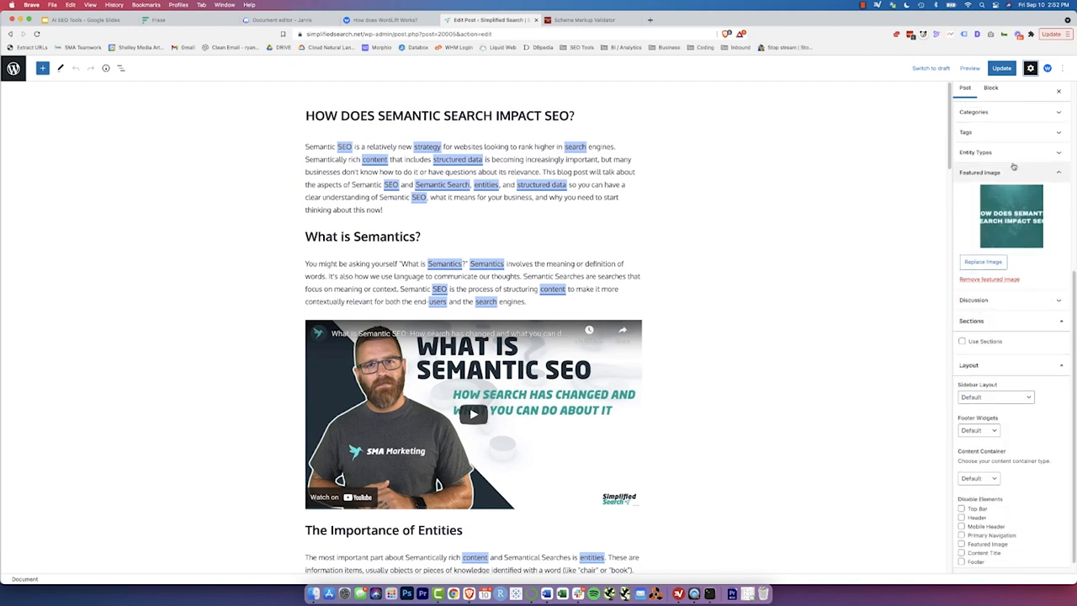
click(1012, 160)
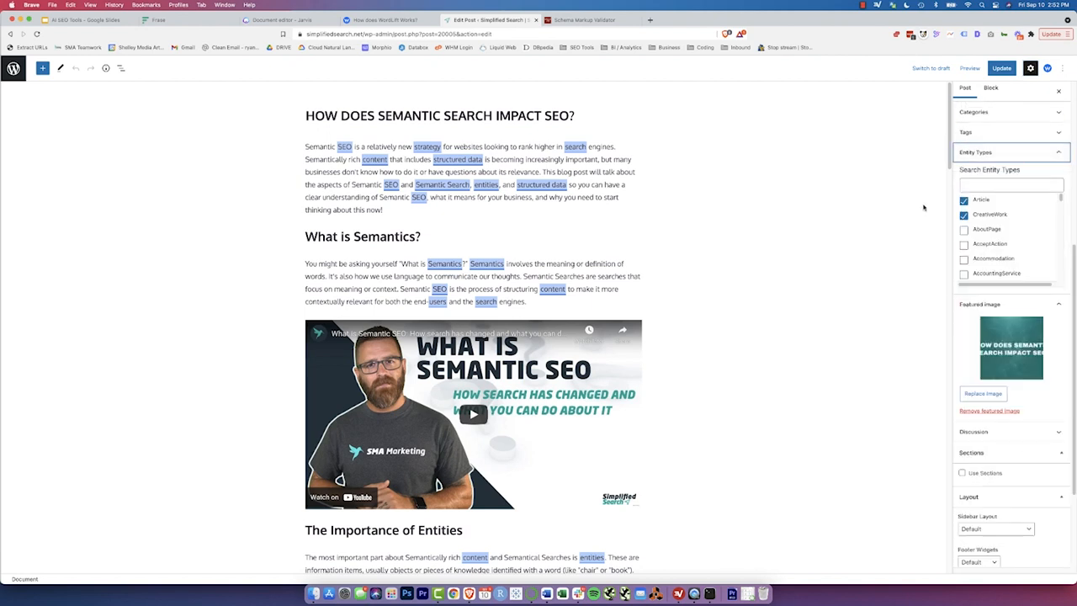
scroll(975, 224, down, 1)
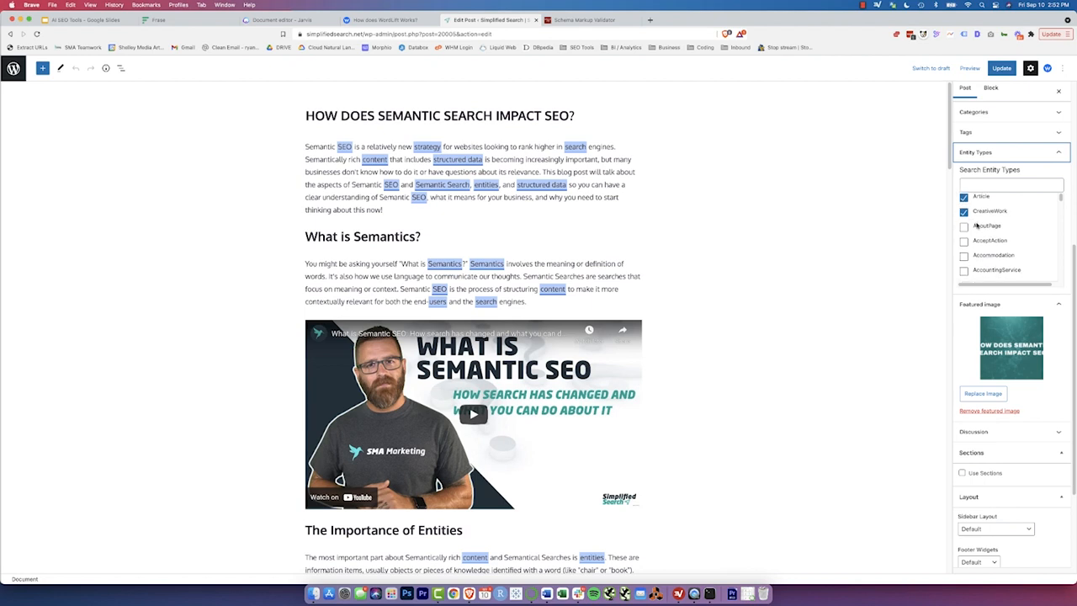
scroll(977, 224, down, 5)
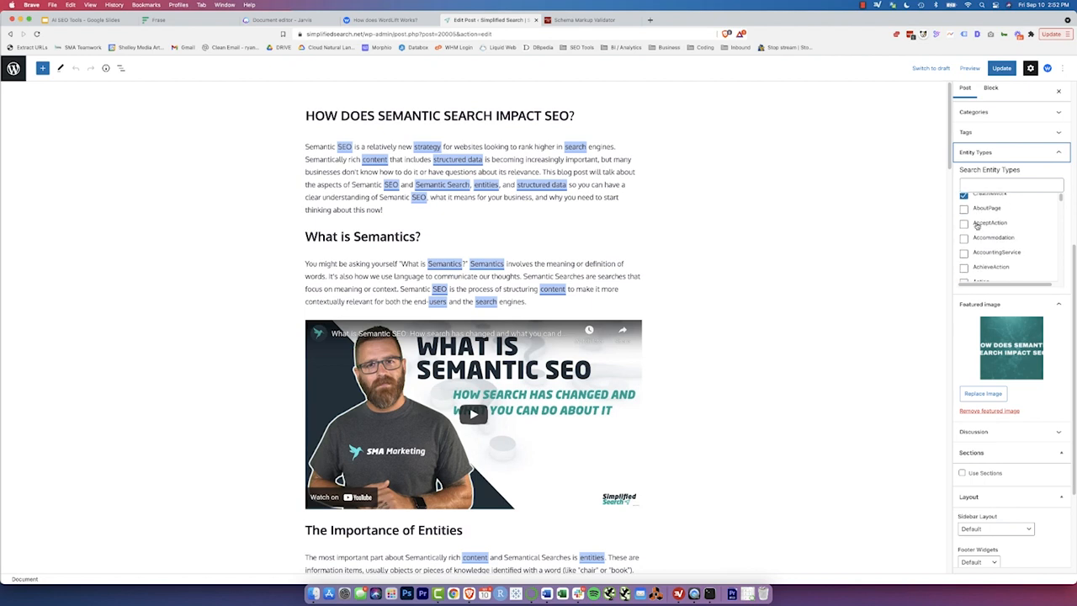
scroll(977, 224, down, 4)
scroll(978, 224, down, 5)
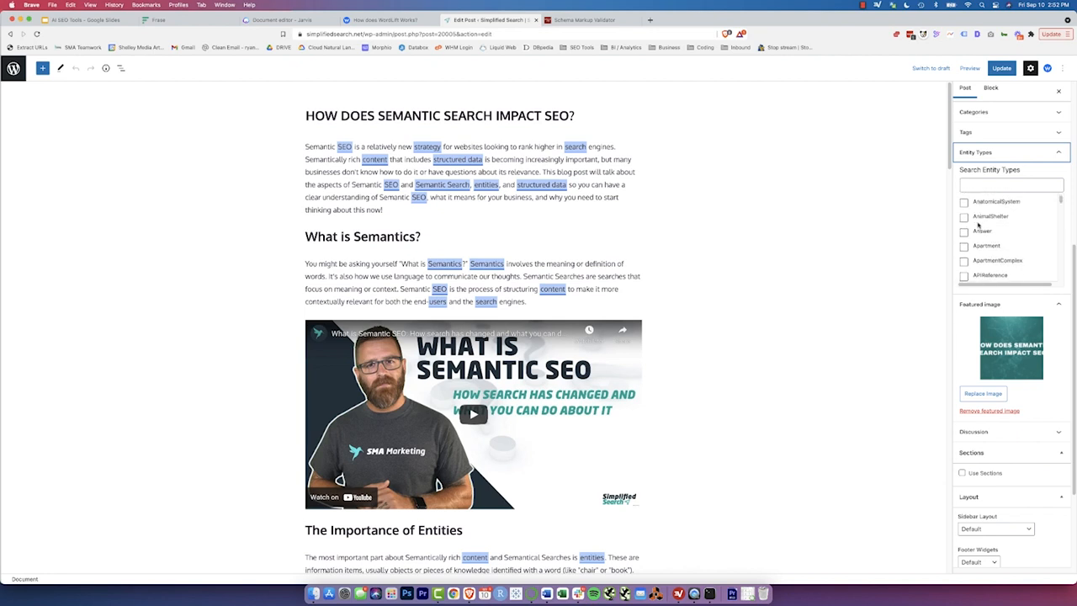
scroll(979, 223, down, 10)
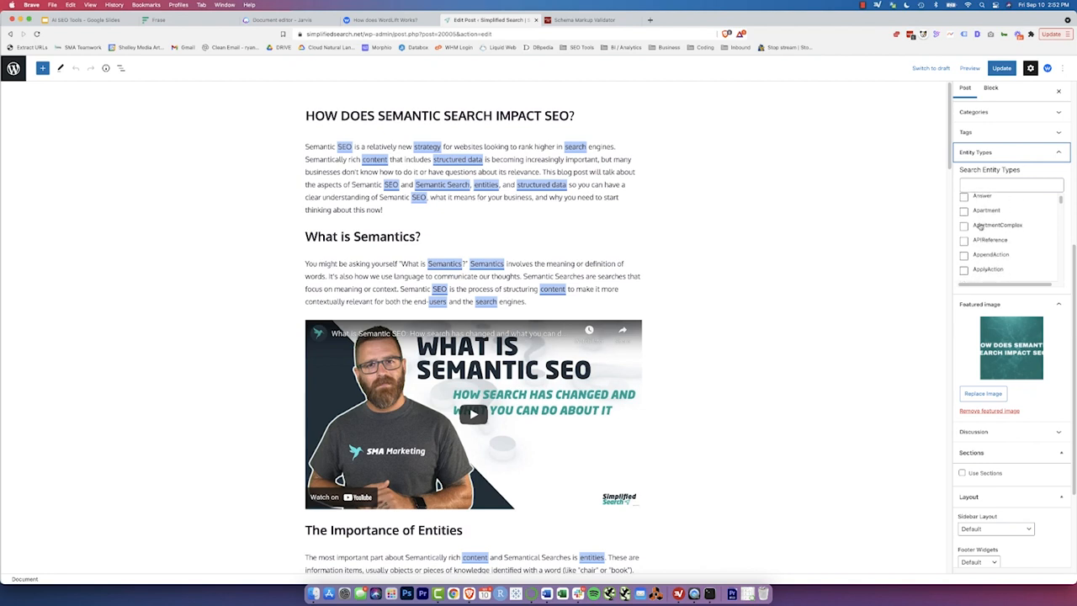
scroll(979, 222, down, 6)
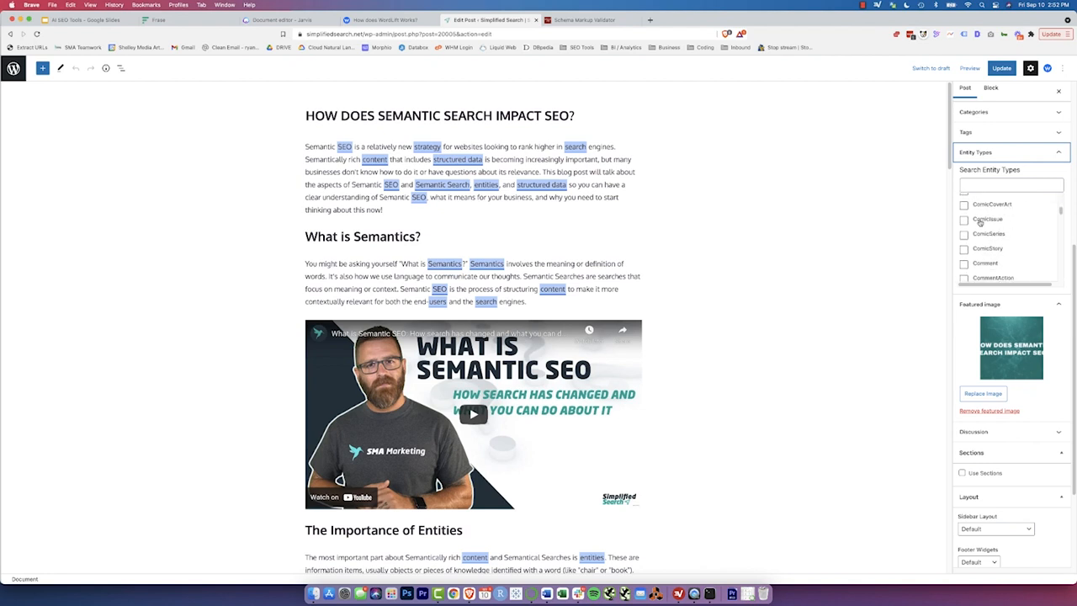
scroll(980, 223, down, 6)
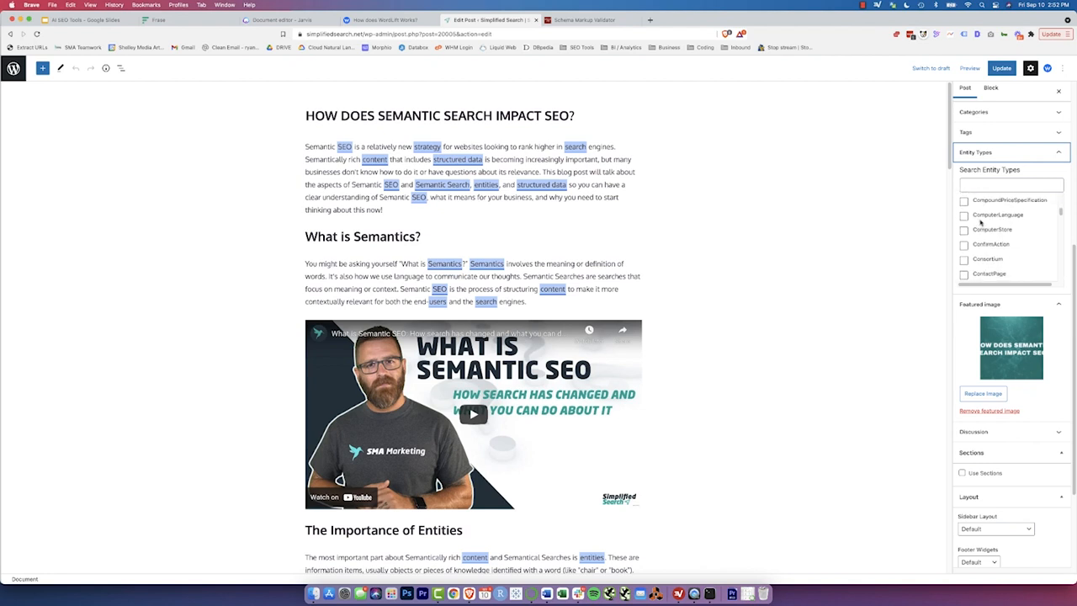
scroll(980, 222, down, 2)
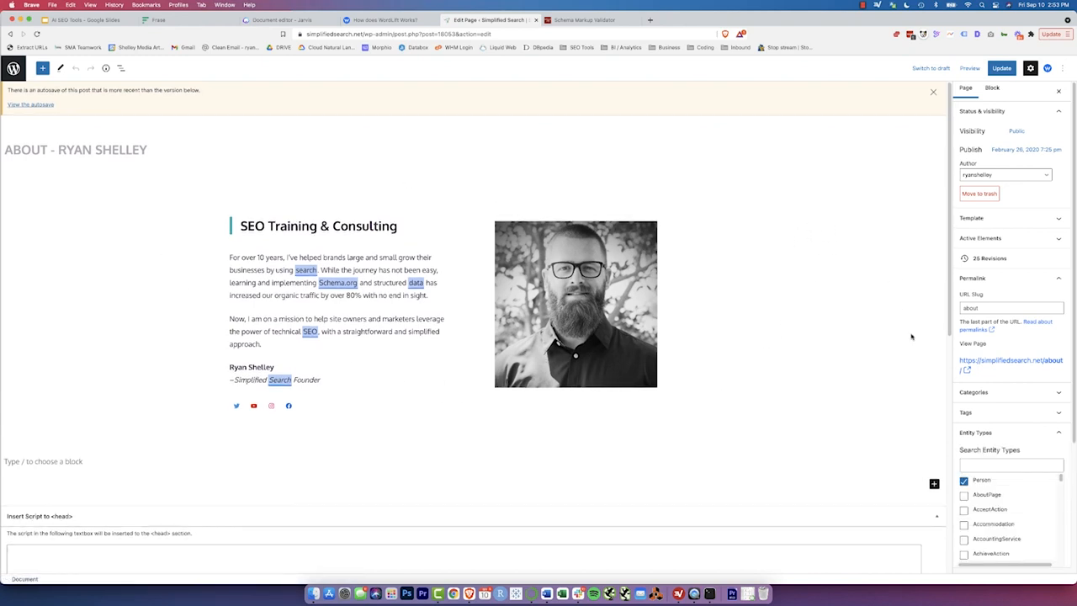
Step: Examine the Person entity properties on the About page, from knows and birthDate to sameAs
scroll(946, 376, down, 1)
scroll(787, 390, down, 10)
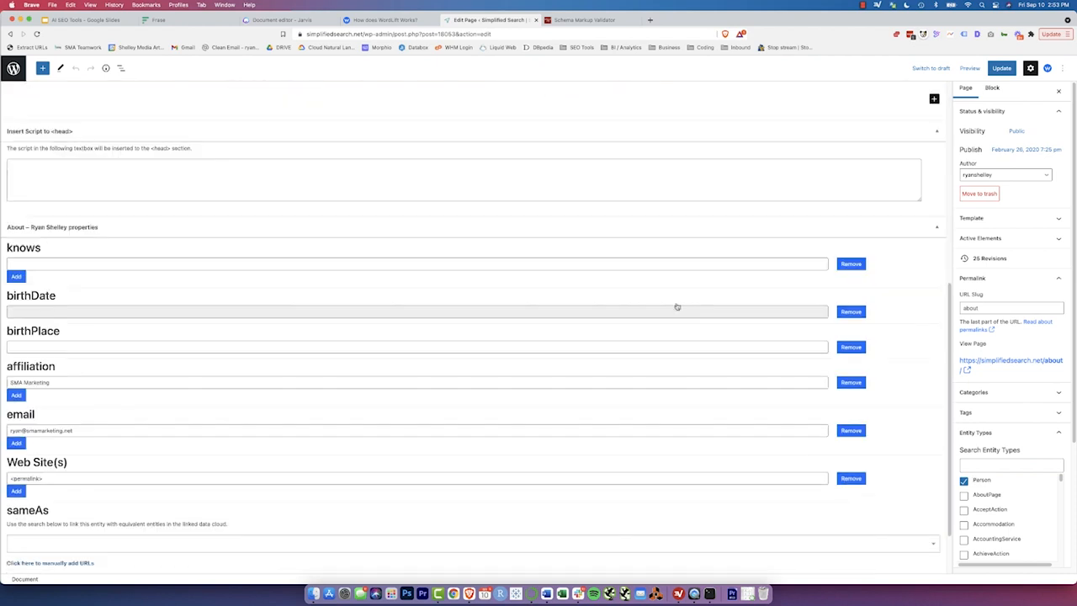
scroll(81, 333, down, 1)
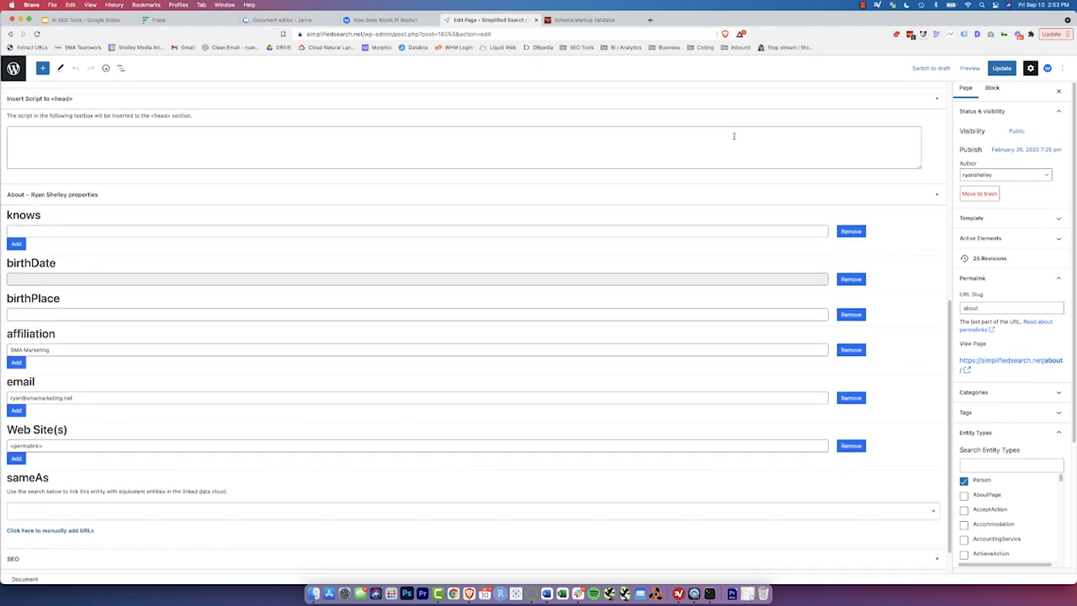
scroll(733, 137, up, 10)
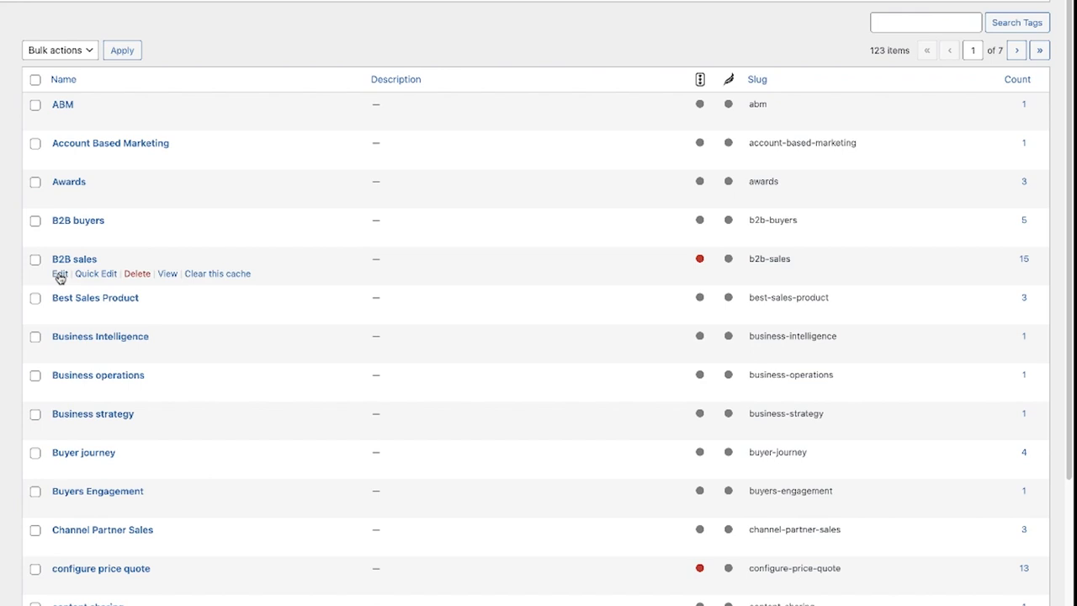
Step: Open the B2B sales tag for editing and search its Entity field for "b2b"
click(60, 278)
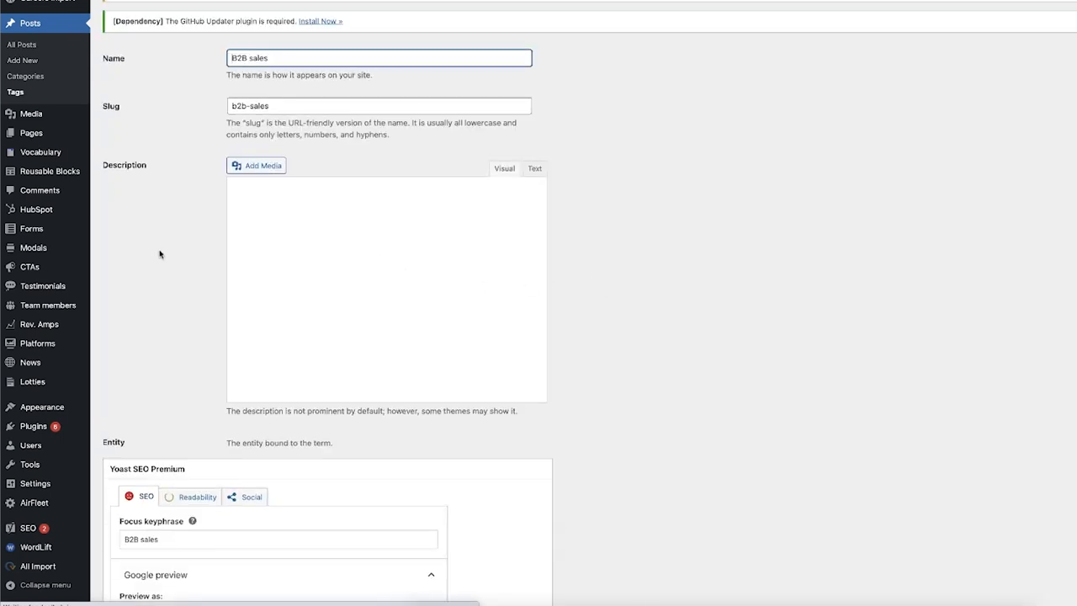
scroll(180, 257, down, 1)
scroll(176, 281, down, 3)
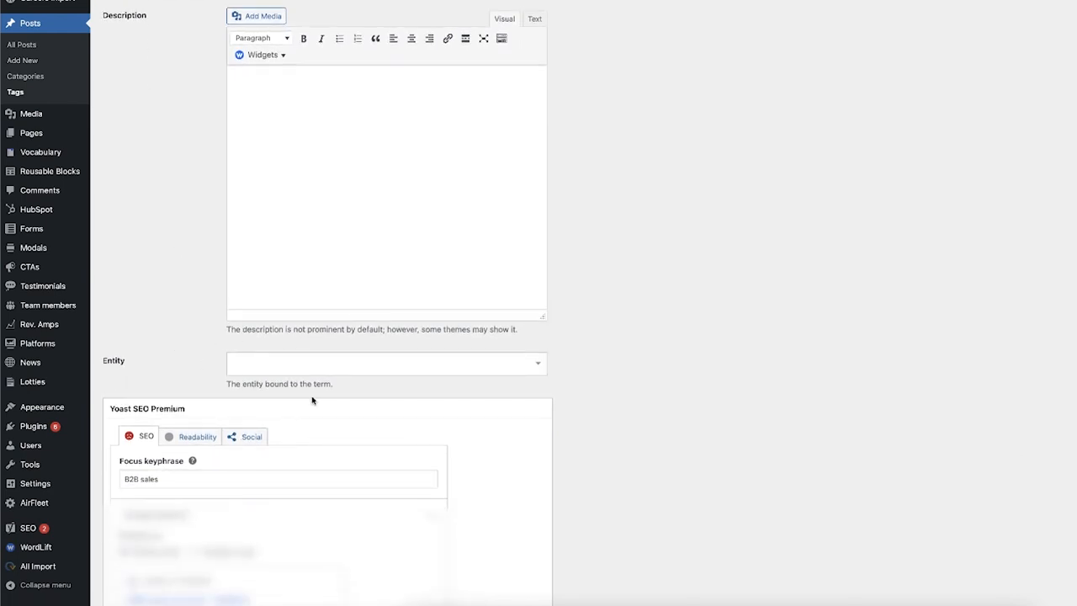
click(536, 367)
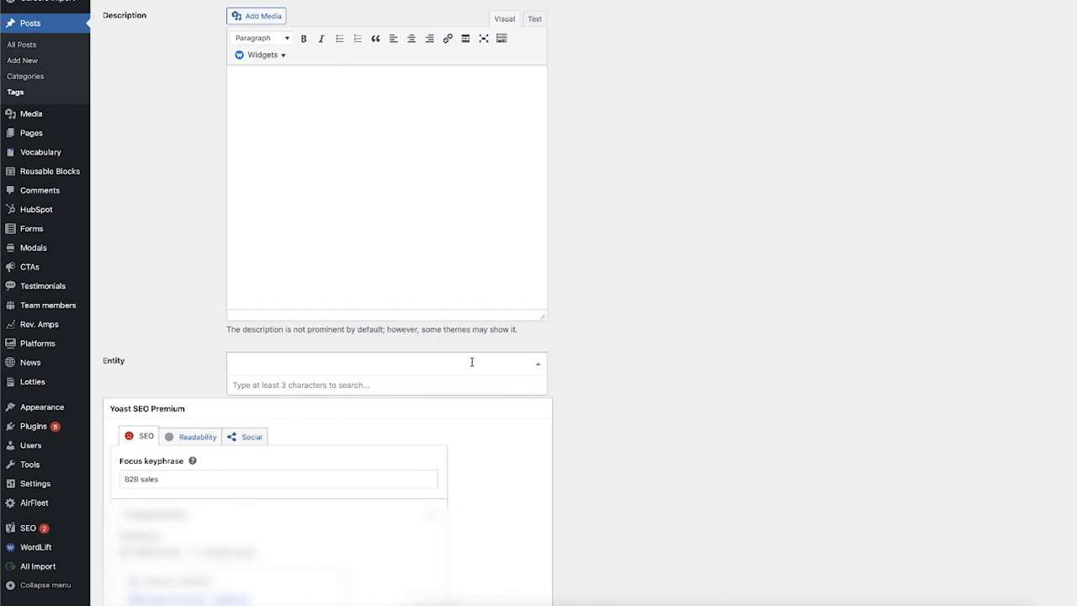
text(b2b)
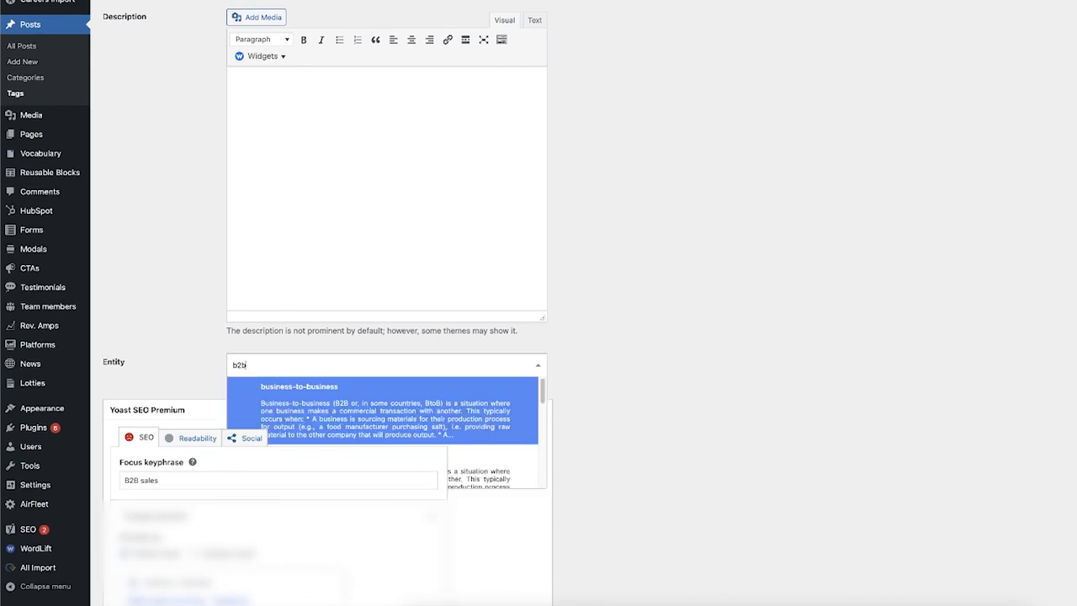
scroll(433, 361, down, 1)
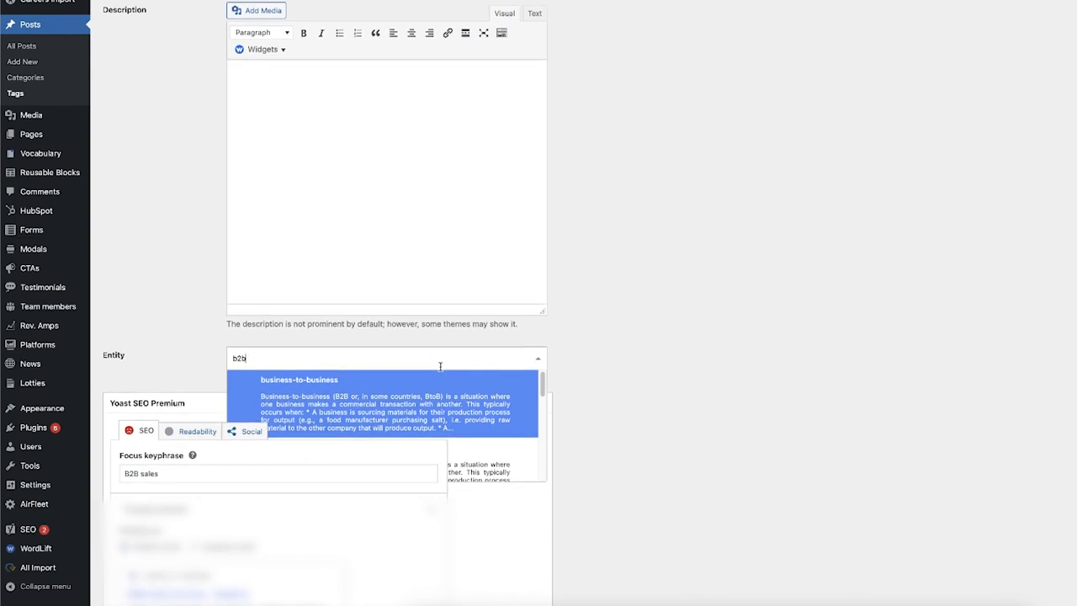
text(sale)
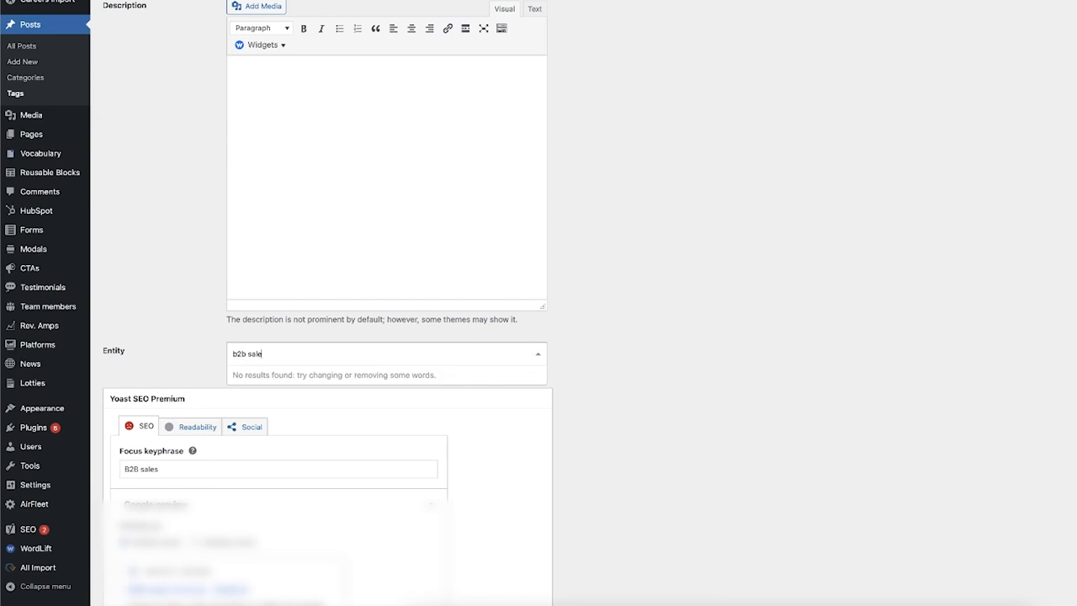
key(BackSpace)
key(BackSpace)
key(BackSpace)
key(BackSpace)
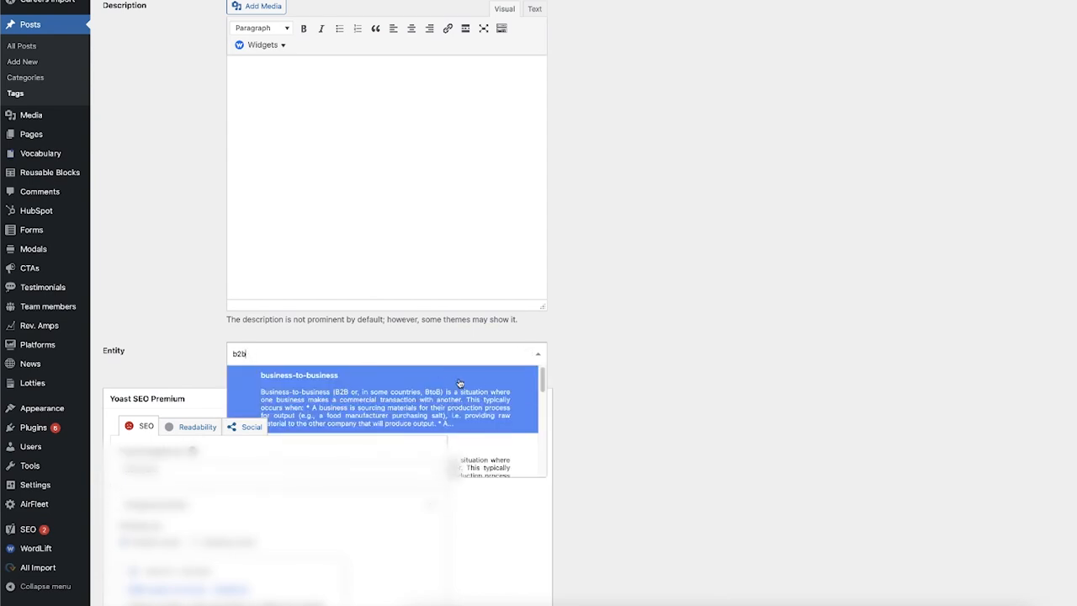
Step: Bind the business-to-business entity to the B2B sales tag and review the rest of the tag's settings
click(451, 385)
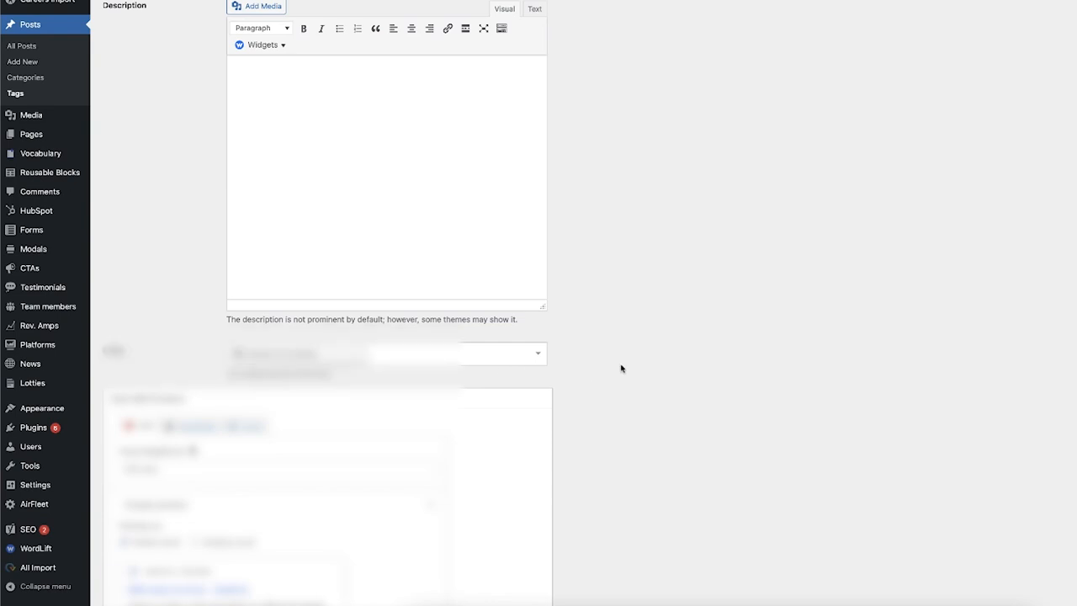
scroll(613, 351, down, 3)
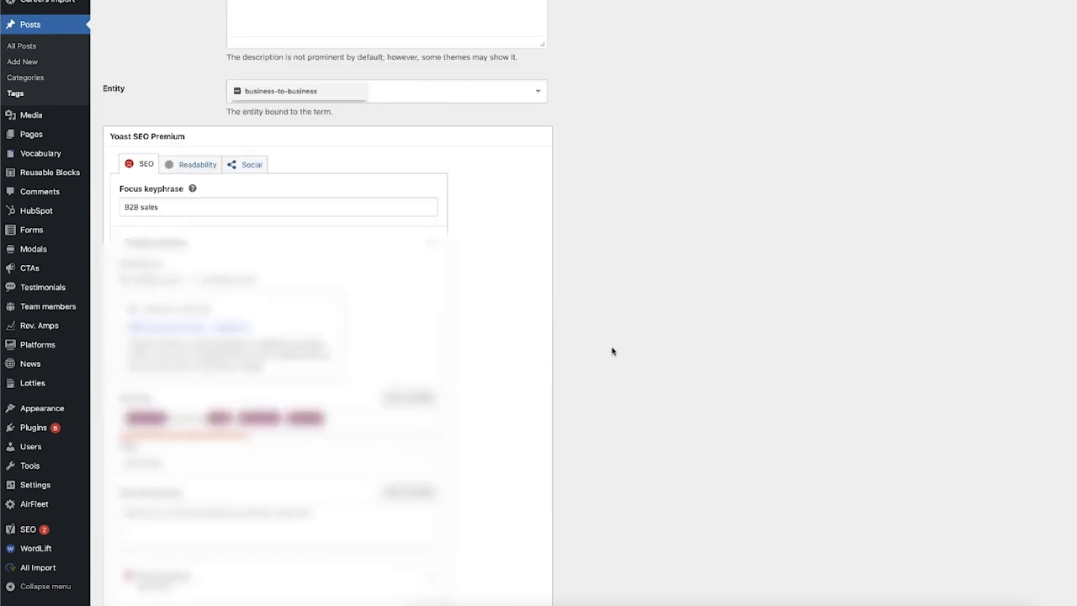
scroll(615, 354, up, 1)
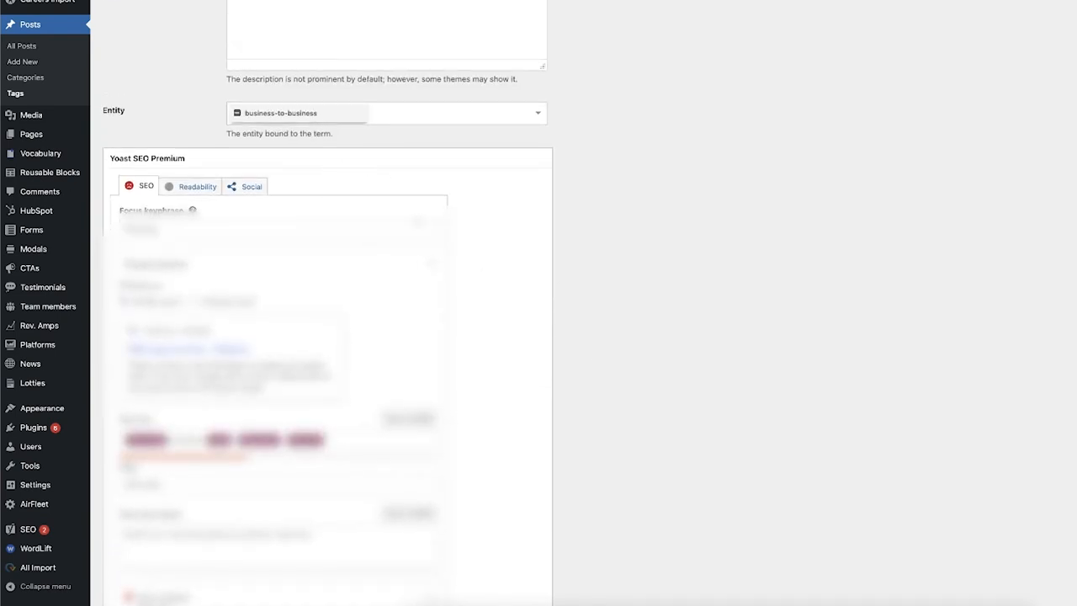
scroll(399, 188, up, 4)
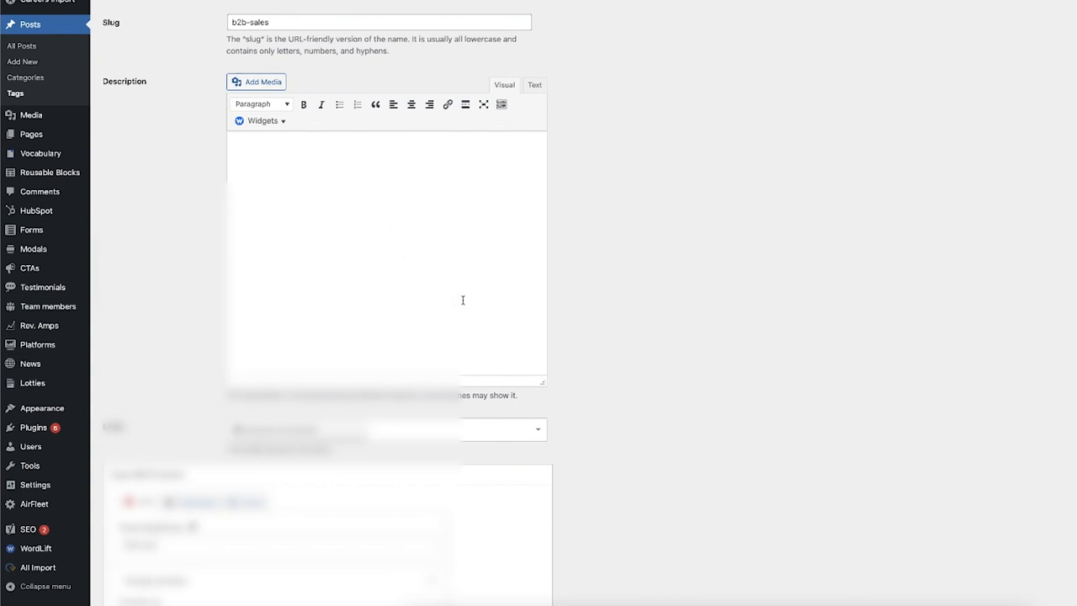
scroll(475, 305, down, 1)
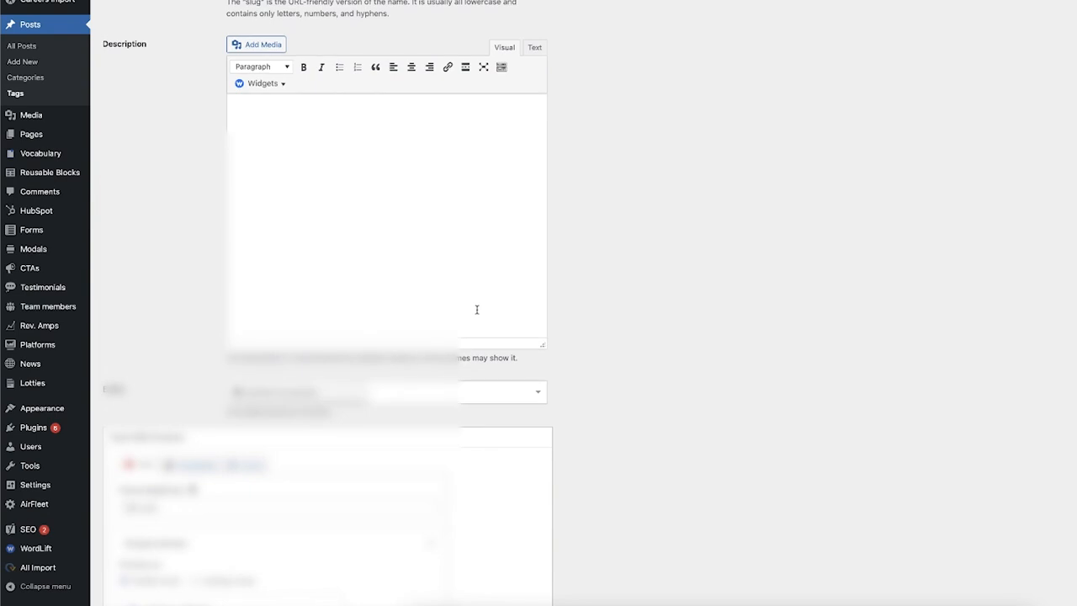
scroll(476, 310, down, 6)
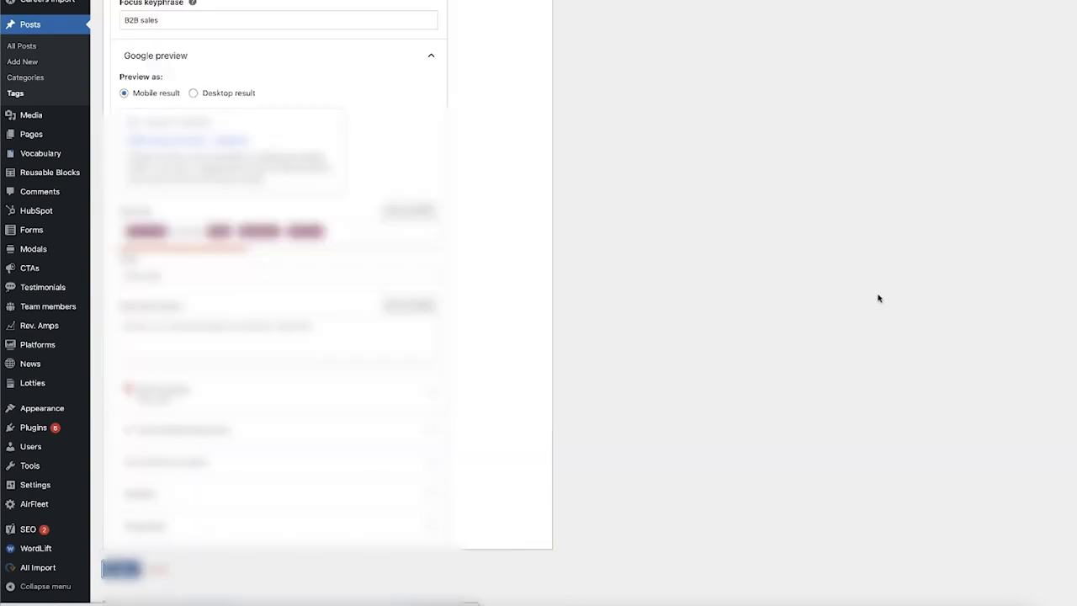